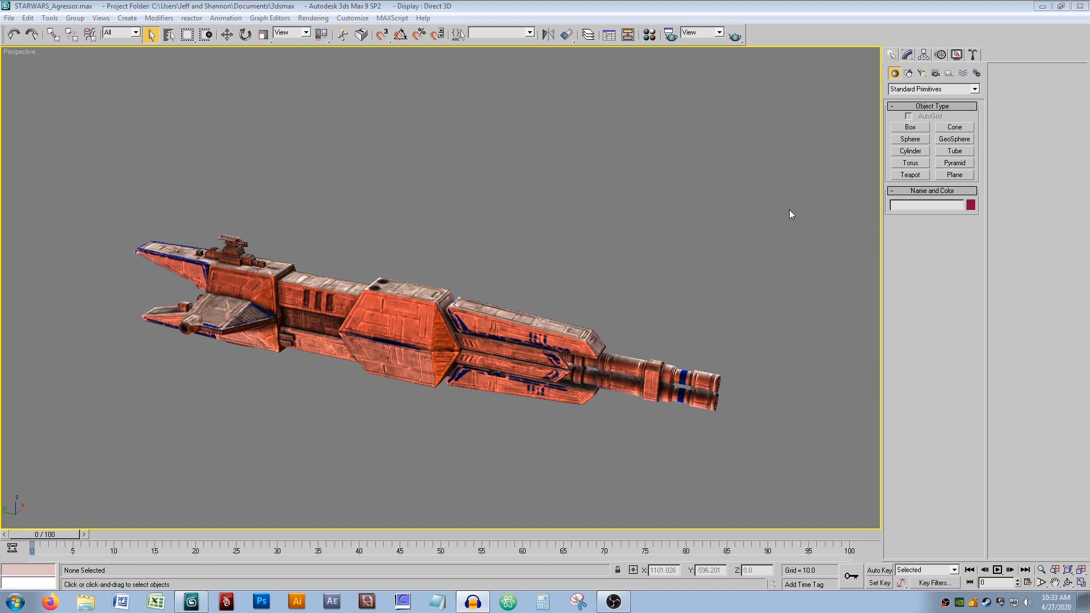
Examine the ship model from the side, especially the bridge tower on the stern.
alt+middle_drag(462, 265, 515, 274)
scroll(516, 274, up, 3)
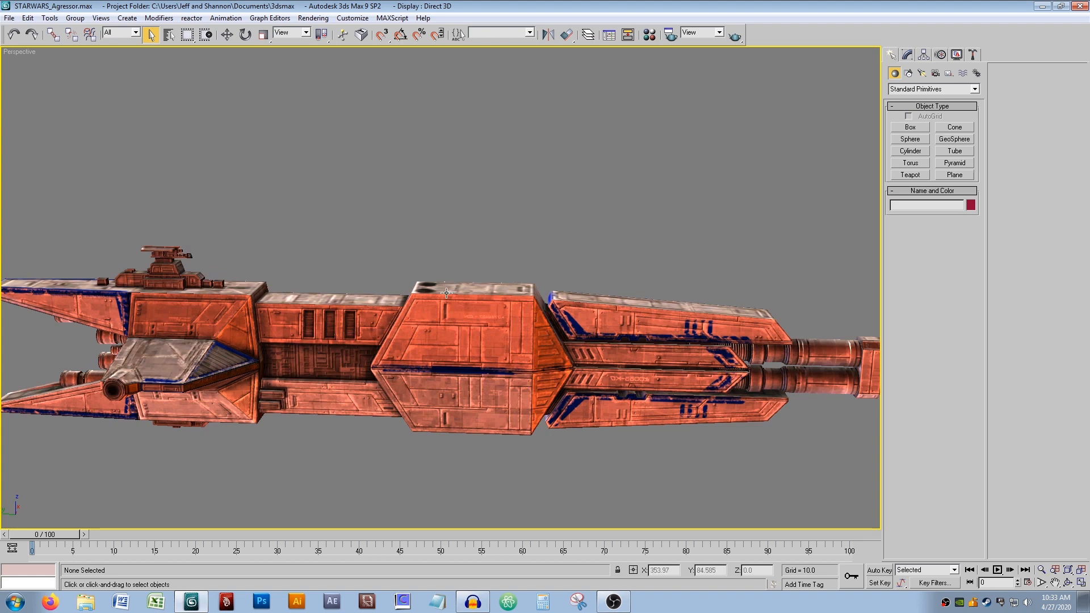
middle_drag(648, 301, 615, 322)
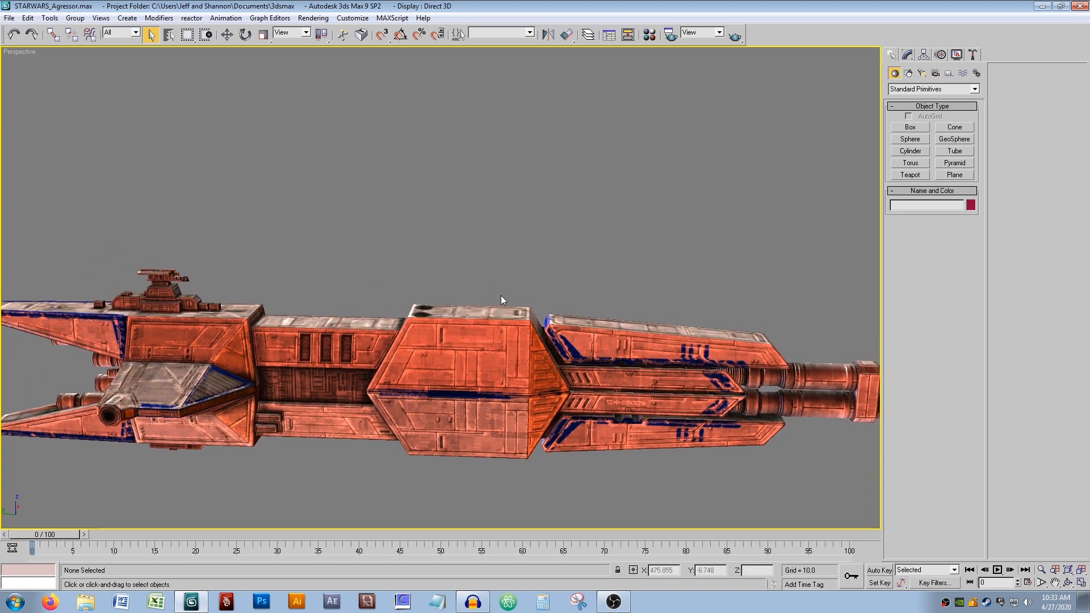
alt+middle_drag(502, 295, 485, 305)
middle_drag(376, 292, 538, 311)
scroll(472, 291, up, 3)
middle_drag(350, 273, 463, 290)
scroll(458, 267, up, 3)
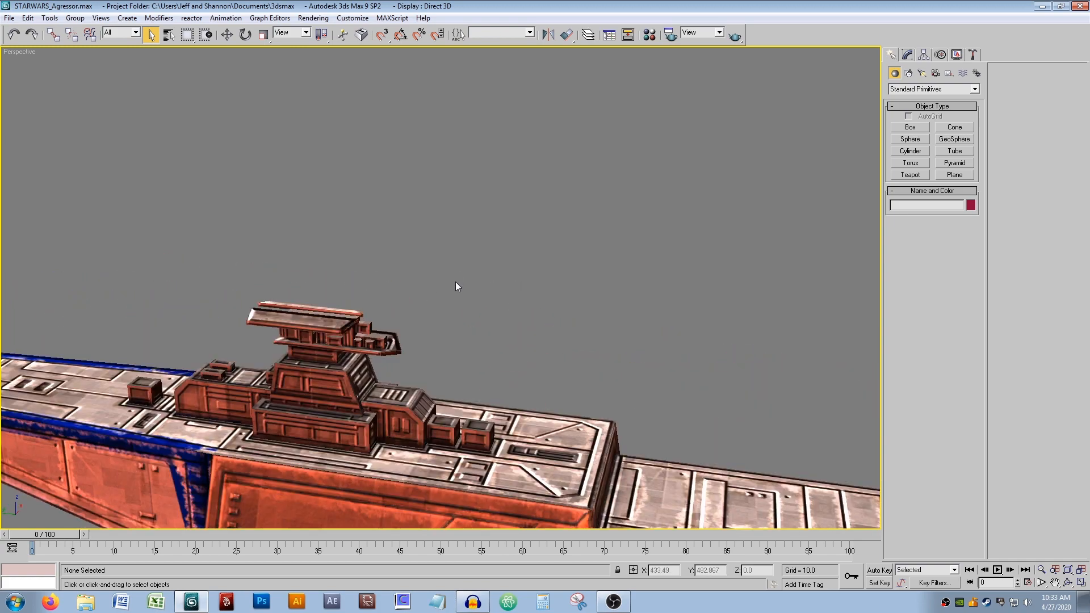
alt+middle_drag(452, 286, 448, 243)
scroll(487, 230, up, 3)
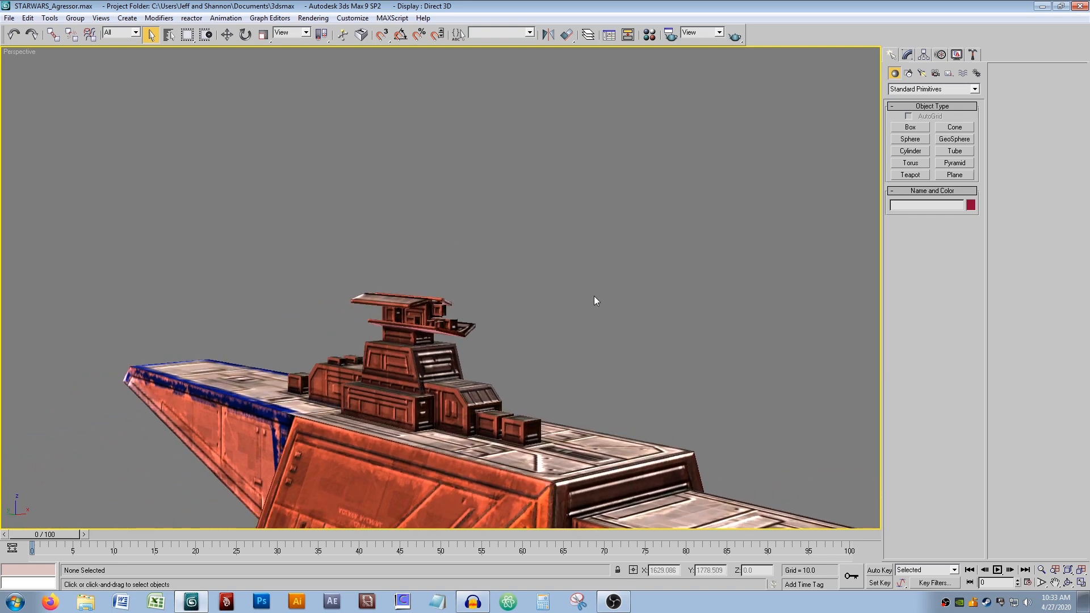
Create a dummy helper near the bridge tower and display the scene in the four-view layout.
click(949, 74)
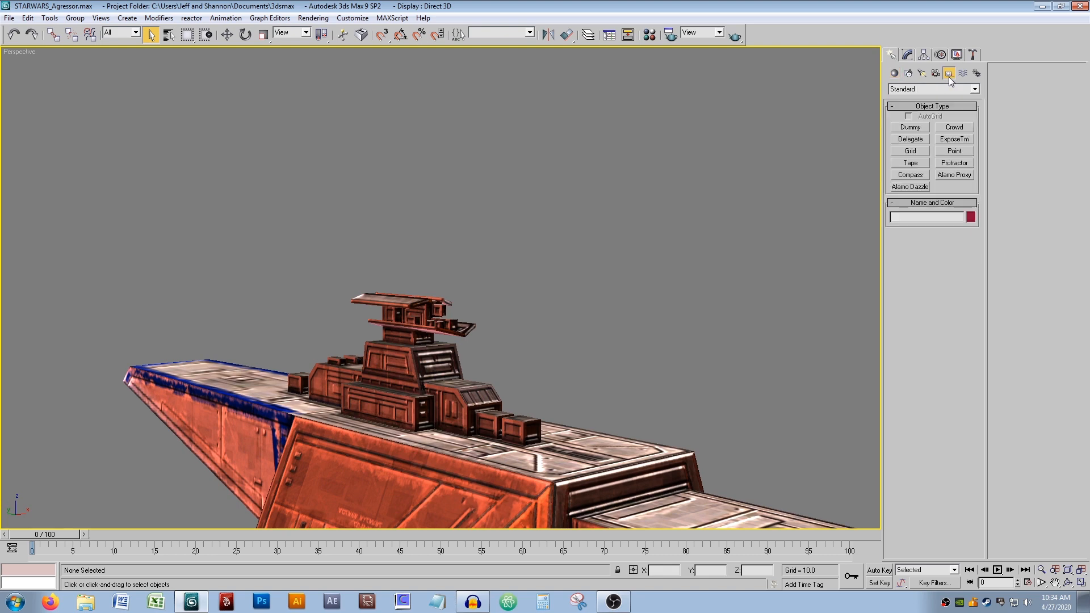
click(915, 126)
drag(550, 312, 565, 322)
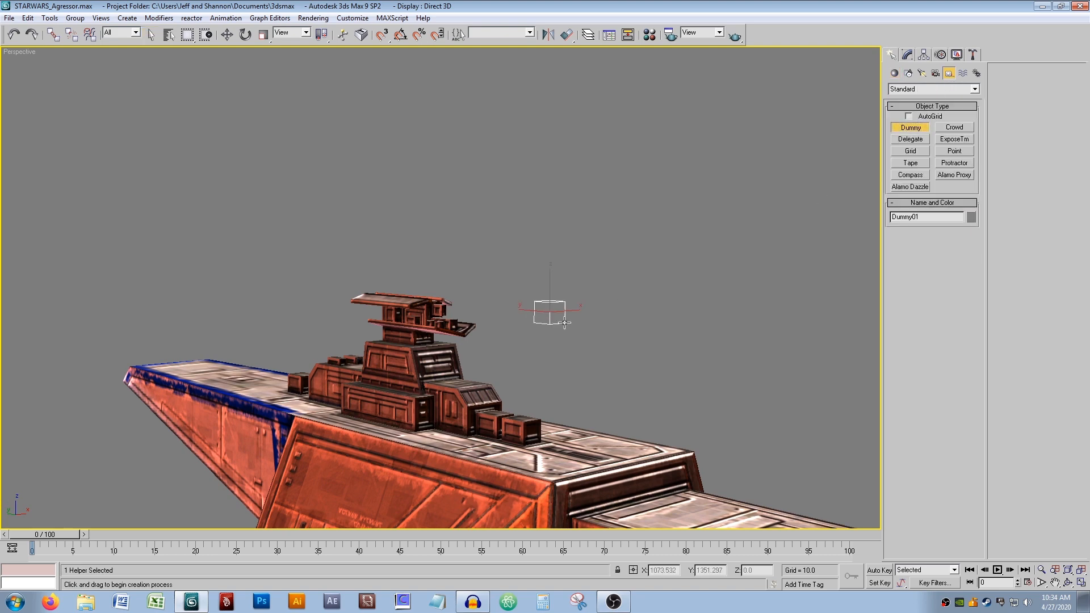
right_click(544, 348)
alt+middle_drag(544, 349, 596, 349)
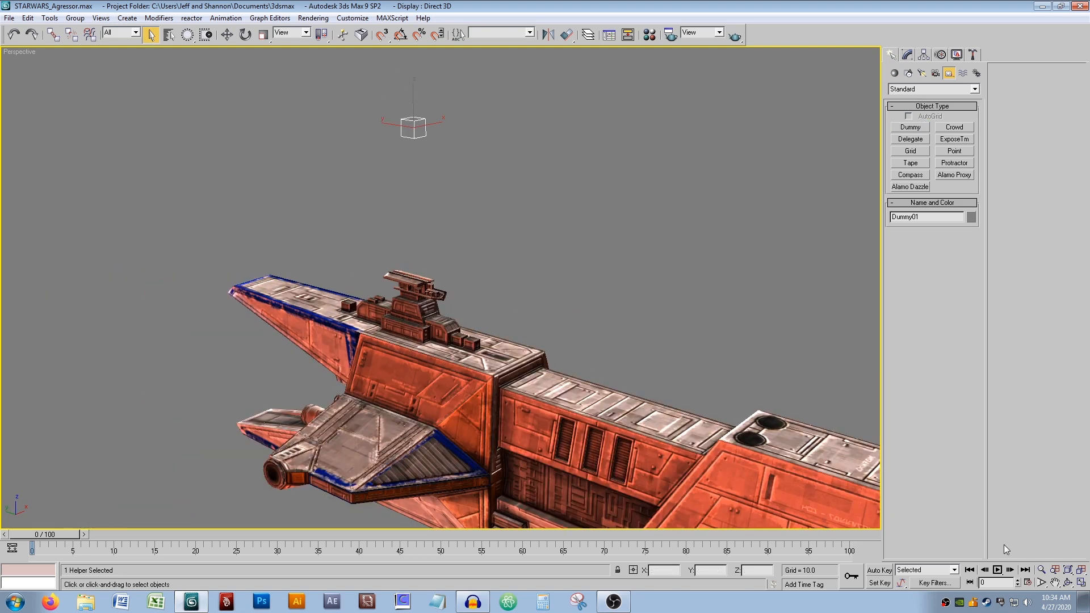
click(1081, 585)
right_click(261, 154)
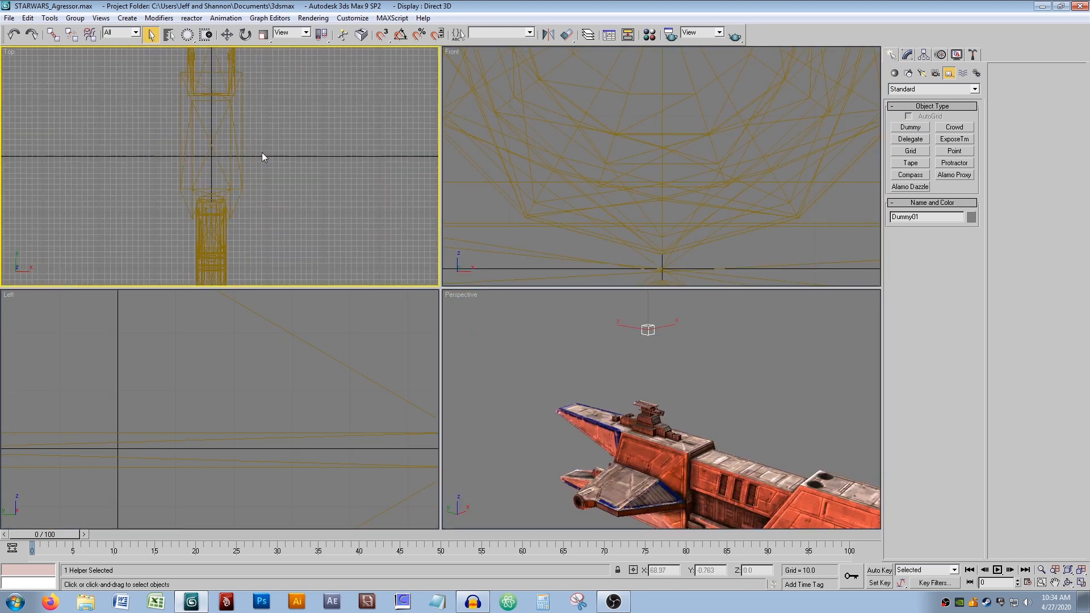
Move the dummy onto the bridge tower using the top and front views.
key(w)
middle_drag(291, 71, 293, 104)
drag(317, 74, 232, 152)
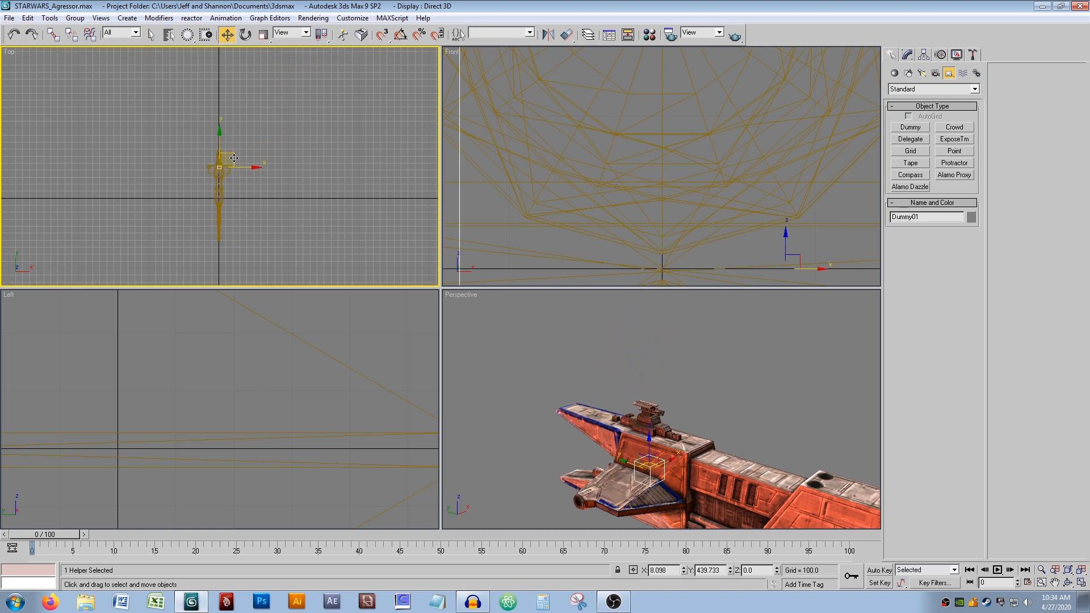
scroll(660, 178, down, 6)
middle_drag(681, 180, 684, 265)
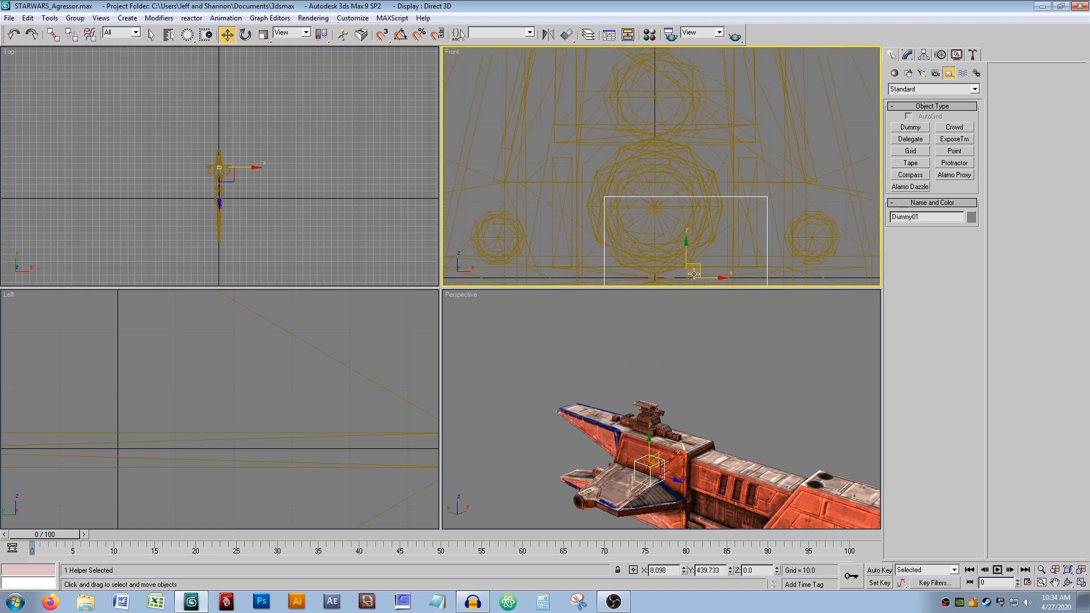
drag(702, 267, 664, 111)
middle_drag(669, 107, 655, 220)
scroll(653, 218, down, 2)
drag(652, 216, 641, 95)
middle_drag(643, 87, 656, 201)
drag(660, 209, 674, 73)
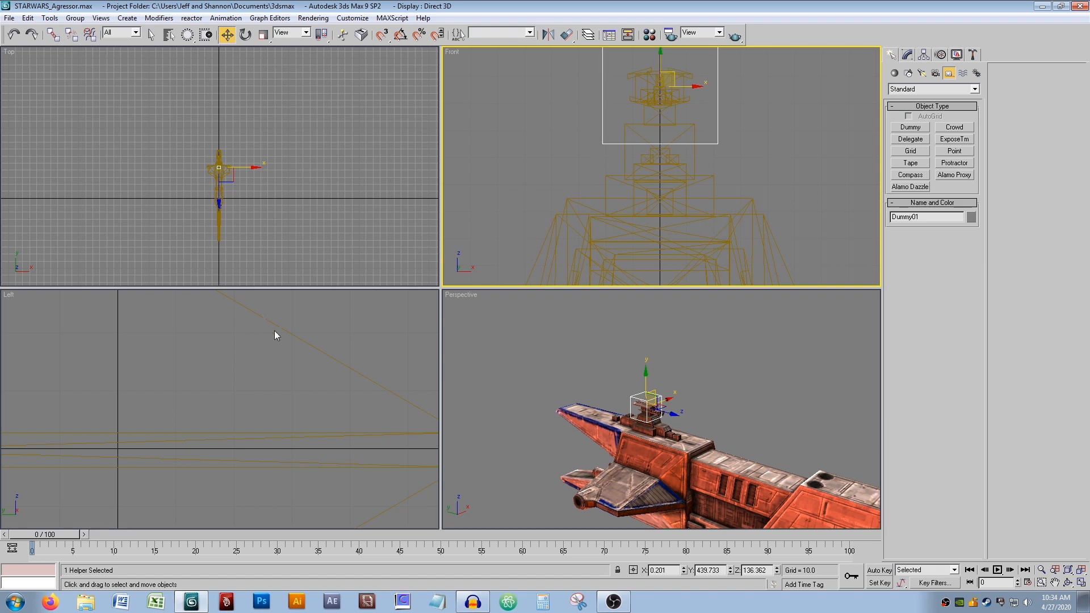
Set the dummy's X, Y and Z position to 0.
double_click(660, 570)
text(0)
key(Tab)
key(Tab)
text(0)
key(Return)
double_click(708, 570)
text(0)
key(Return)
Hide the hull so that only the dummy at the origin is displayed.
scroll(678, 449, down, 5)
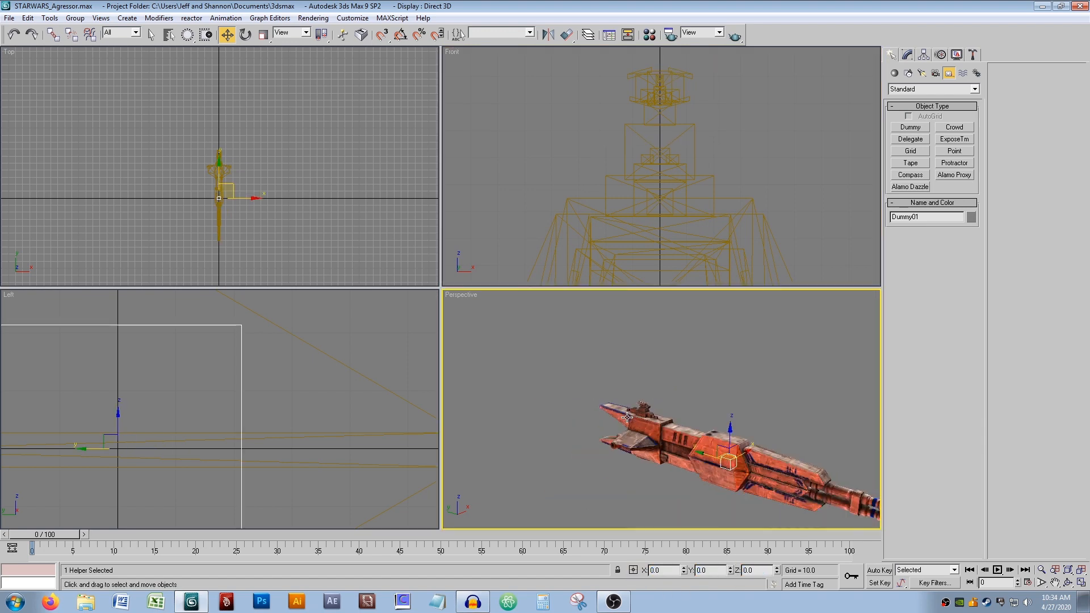
scroll(686, 427, up, 2)
middle_drag(728, 484, 660, 416)
scroll(694, 445, up, 5)
click(618, 388)
right_click(618, 388)
click(637, 360)
key(alt)
key(alt)
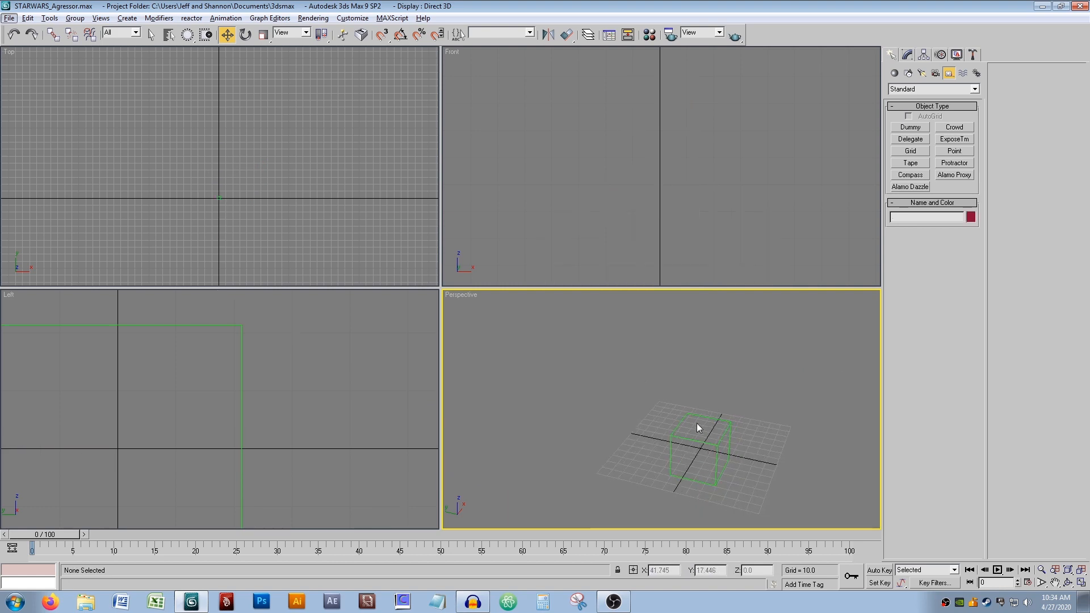
Select the dummy and unhide the hull object by name.
click(723, 453)
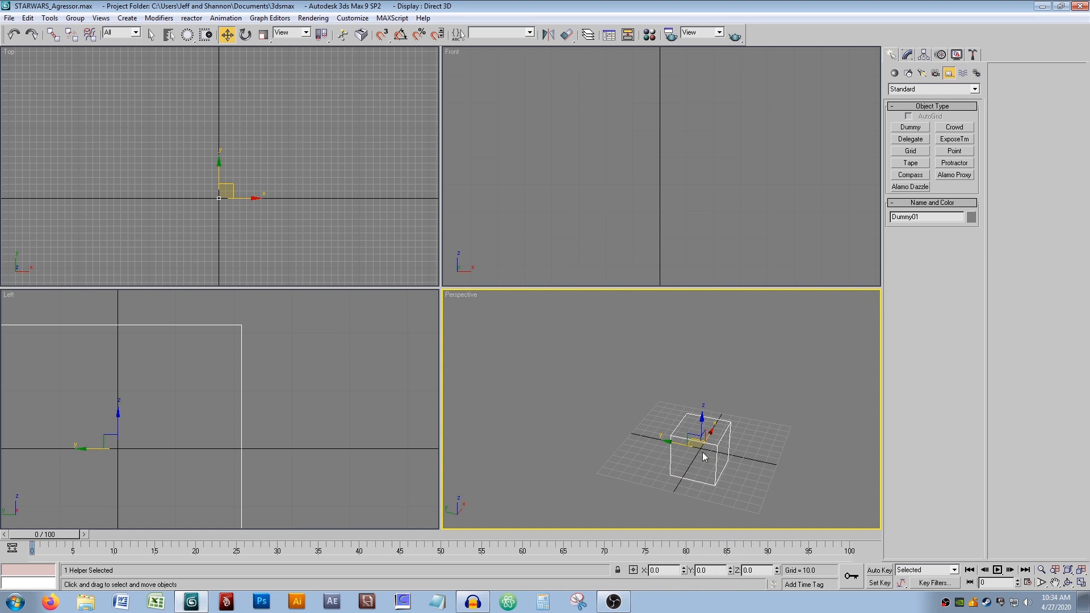
right_click(589, 386)
click(620, 316)
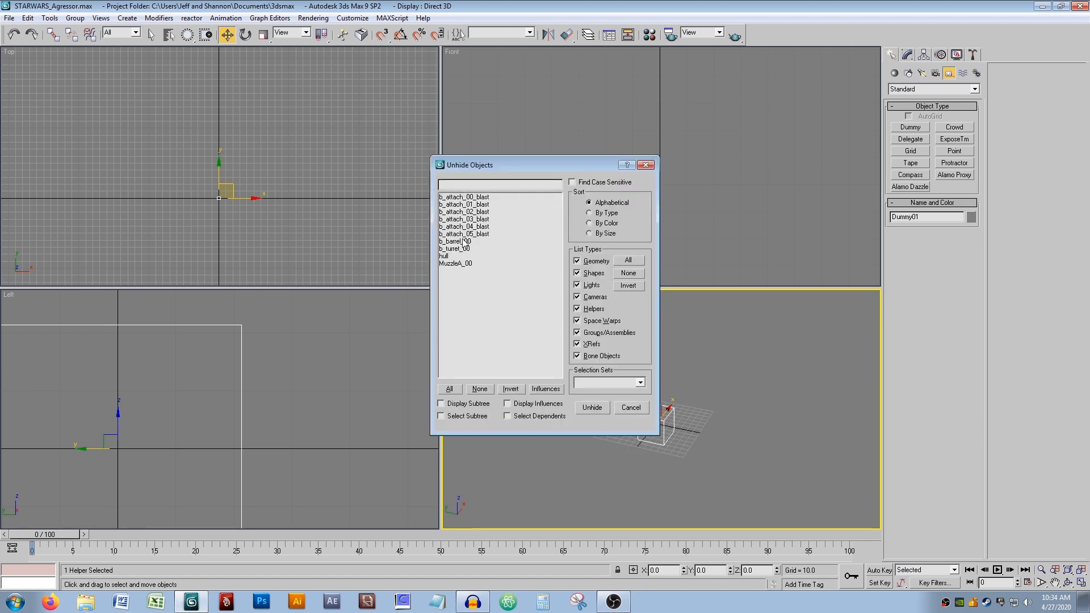
click(459, 256)
click(592, 407)
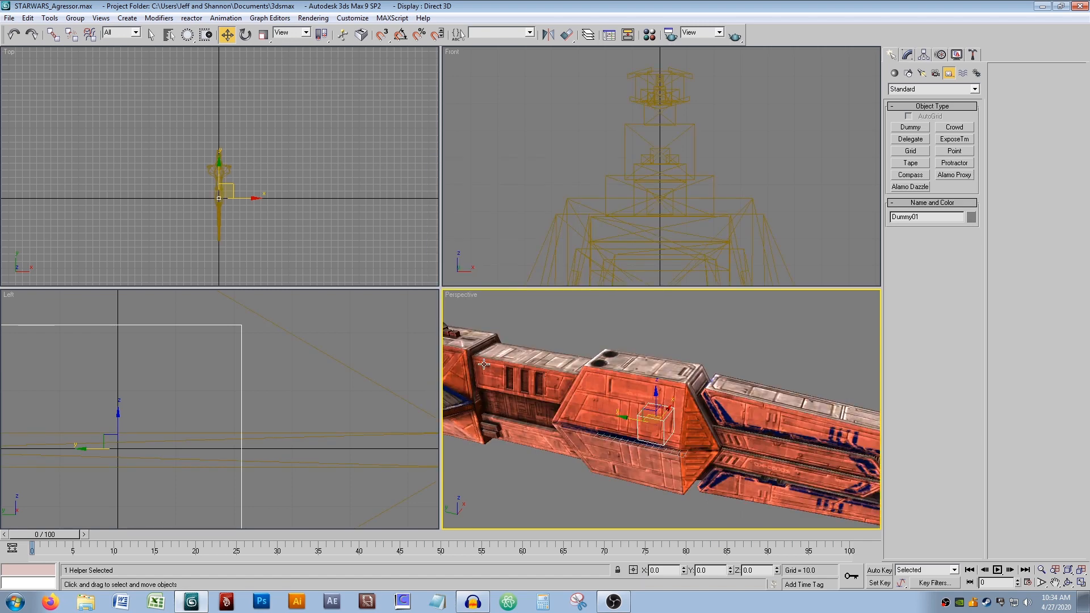
Move the dummy in the left view onto the bridge tower, at about Y 434.6 and Z 135.8.
middle_drag(173, 406, 292, 427)
scroll(287, 405, down, 3)
middle_drag(213, 384, 328, 414)
scroll(325, 411, down, 2)
middle_drag(277, 390, 359, 424)
scroll(283, 421, down, 2)
middle_drag(282, 418, 370, 440)
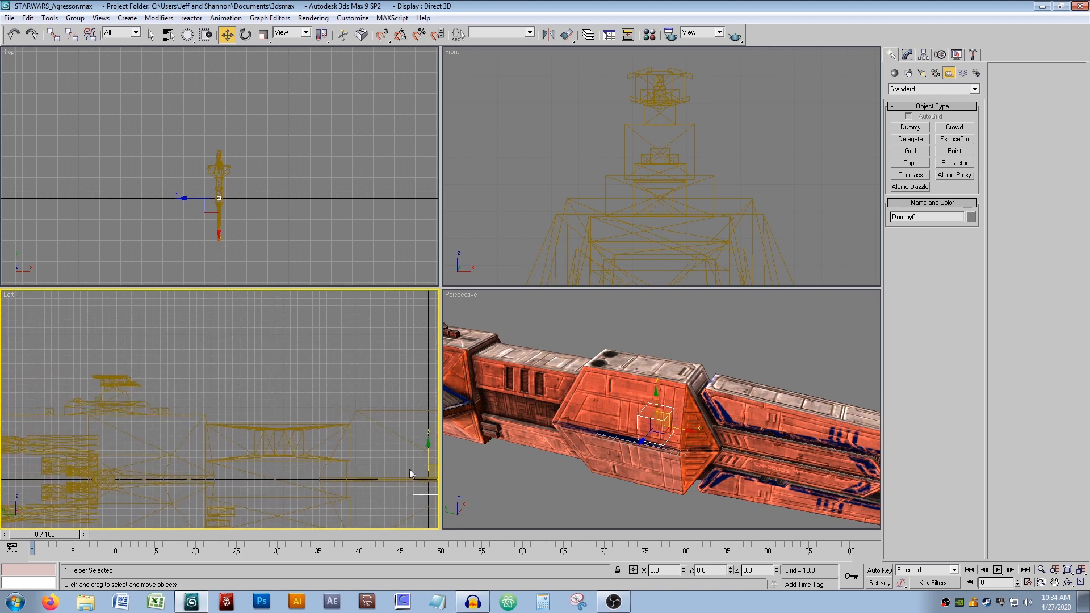
drag(427, 464, 118, 368)
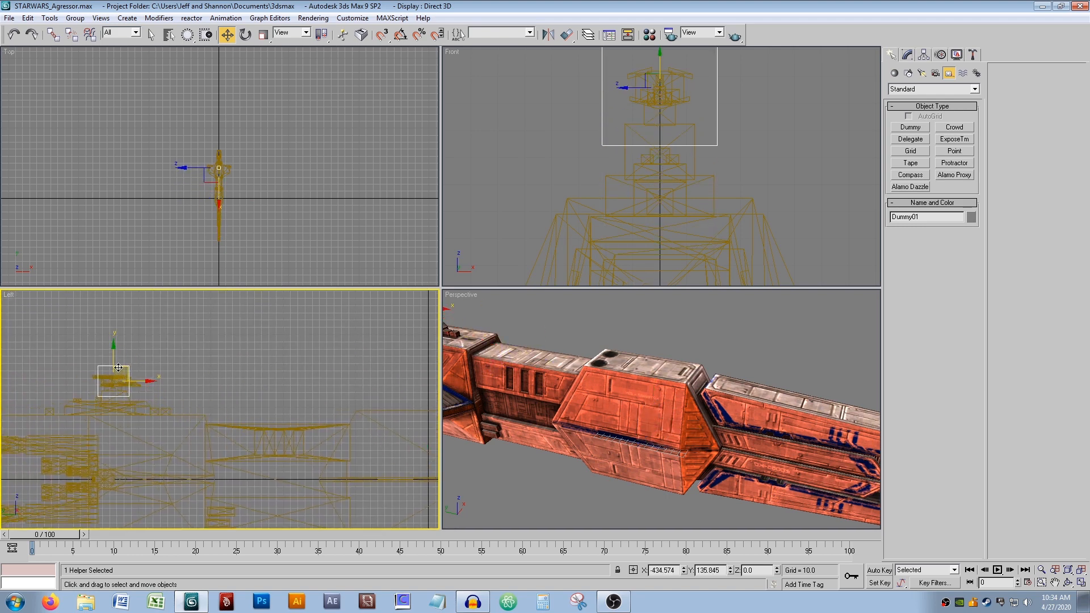
middle_drag(721, 101, 793, 218)
scroll(652, 392, down, 3)
middle_drag(651, 393, 745, 410)
Rename the dummy on the bridge tower as b_shieldgen.
click(929, 217)
drag(929, 217, 886, 218)
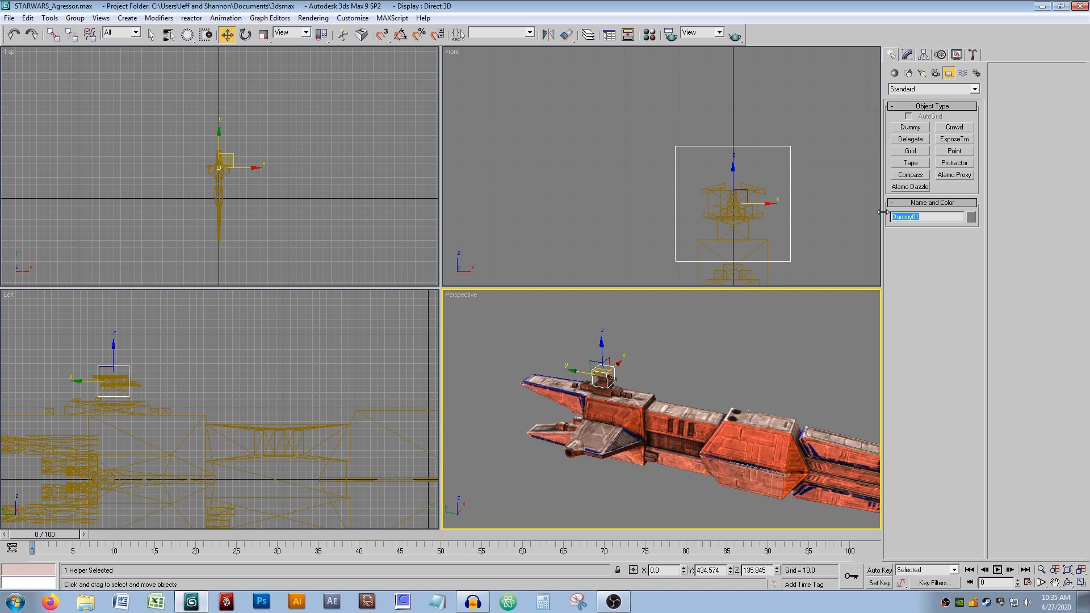
text(b_shieldgen)
Load the Alamo Utility and disable Export Geometry for b_shieldgen.
click(976, 55)
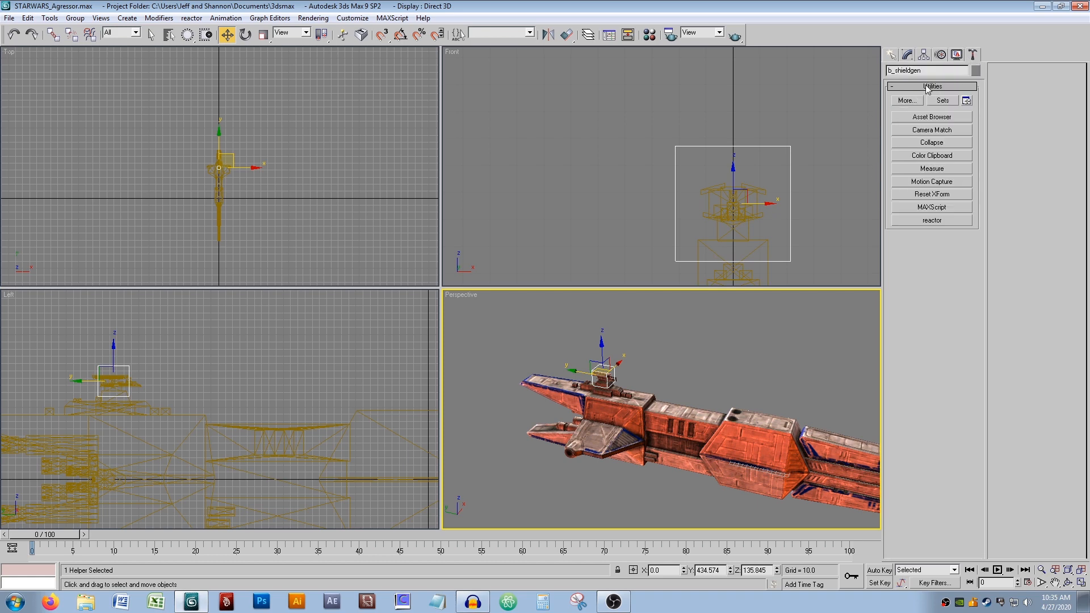
click(906, 101)
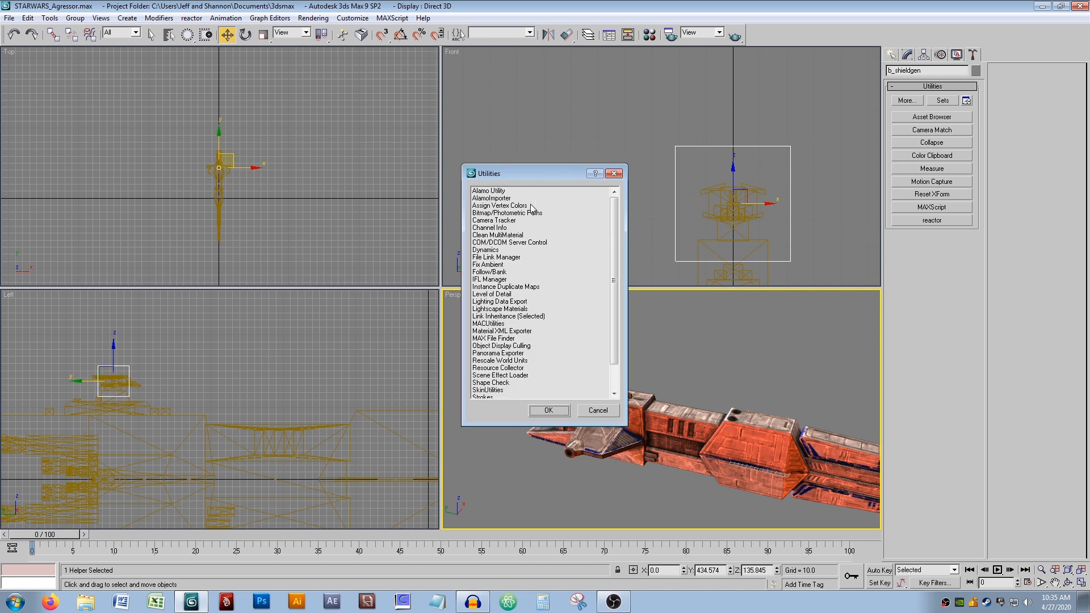
double_click(508, 192)
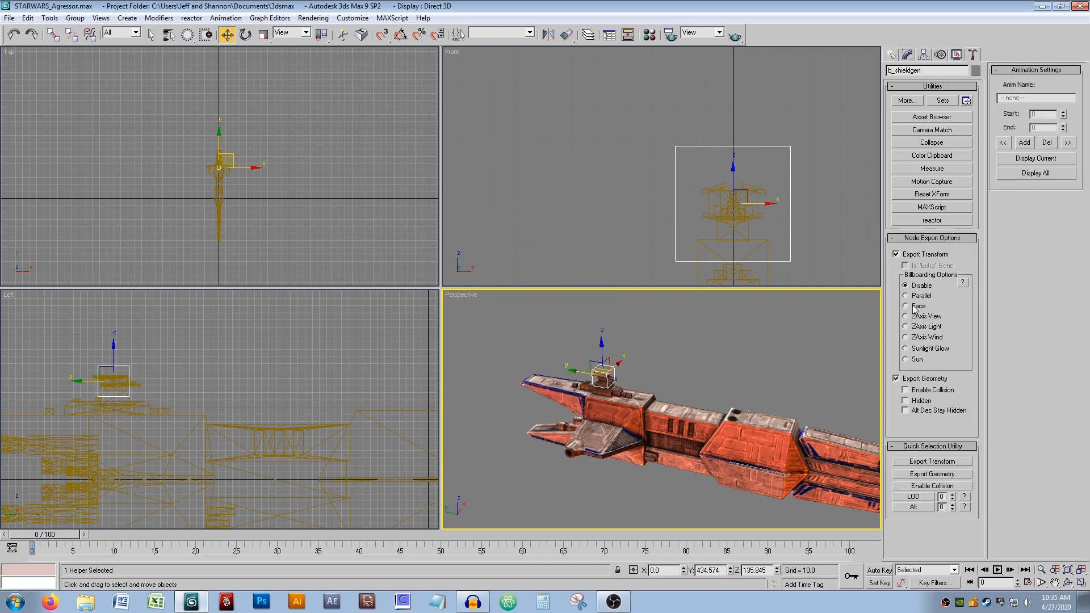
click(915, 382)
Clone b_shieldgen as a single copy named b_shieldgen_damage.
key(q)
scroll(658, 374, up, 3)
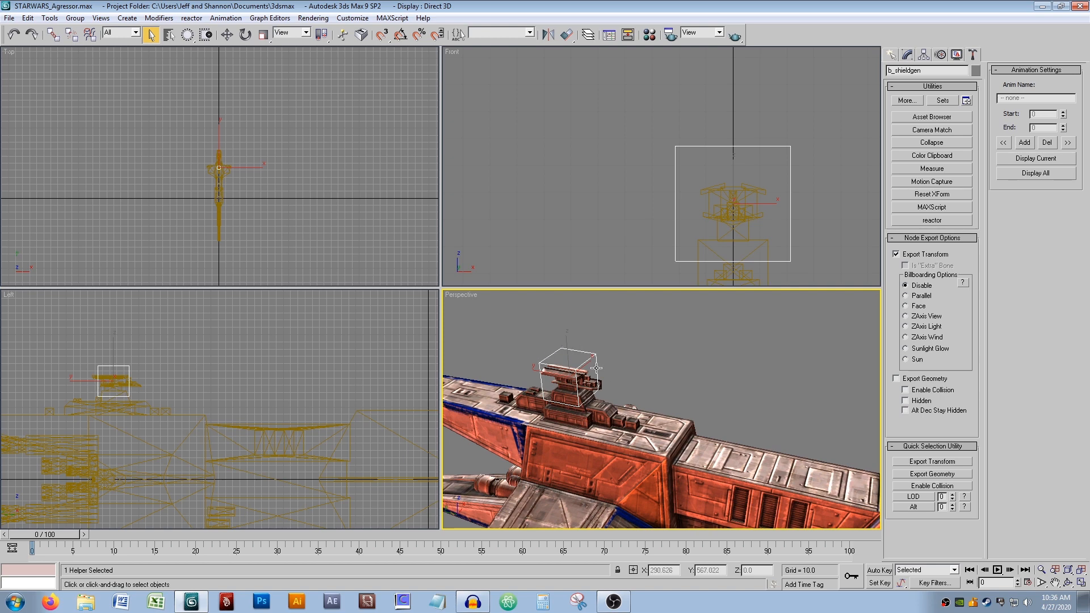
scroll(604, 378, down, 1)
middle_drag(603, 378, 643, 398)
scroll(643, 398, up, 3)
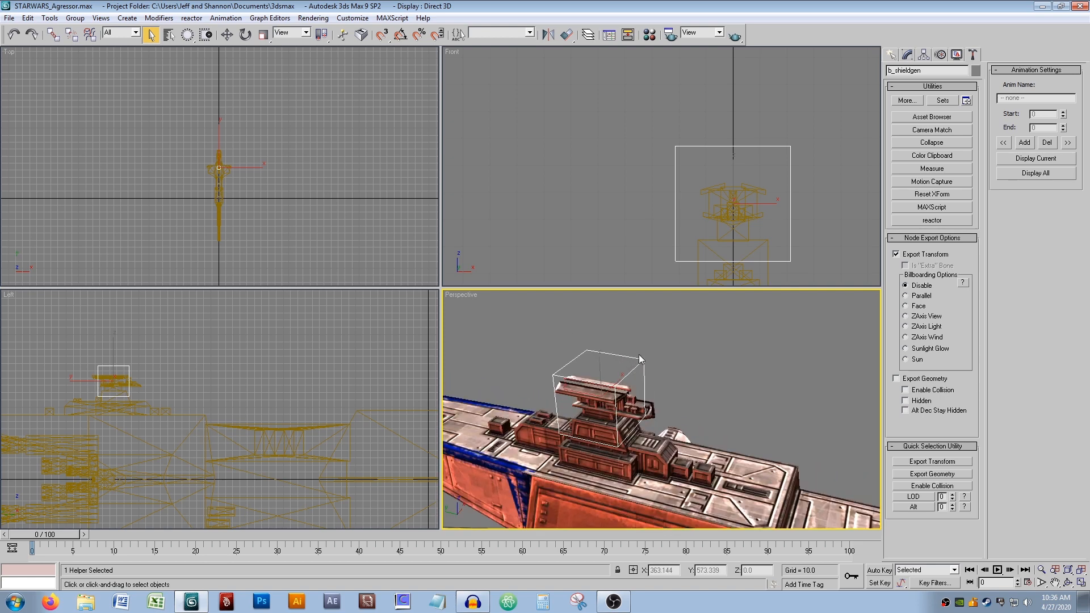
key(w)
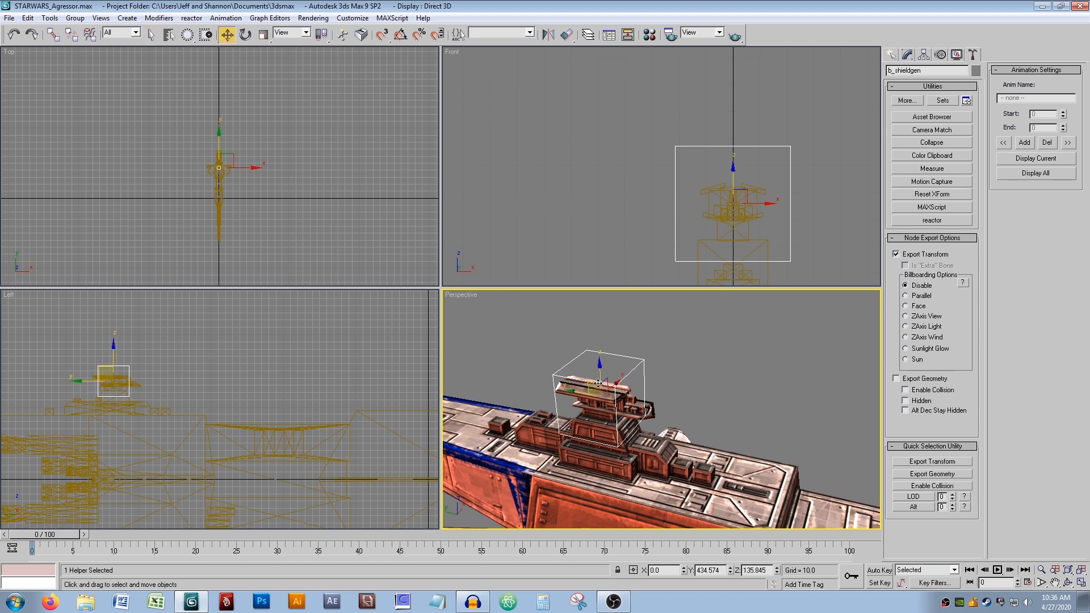
key(ctrl+v)
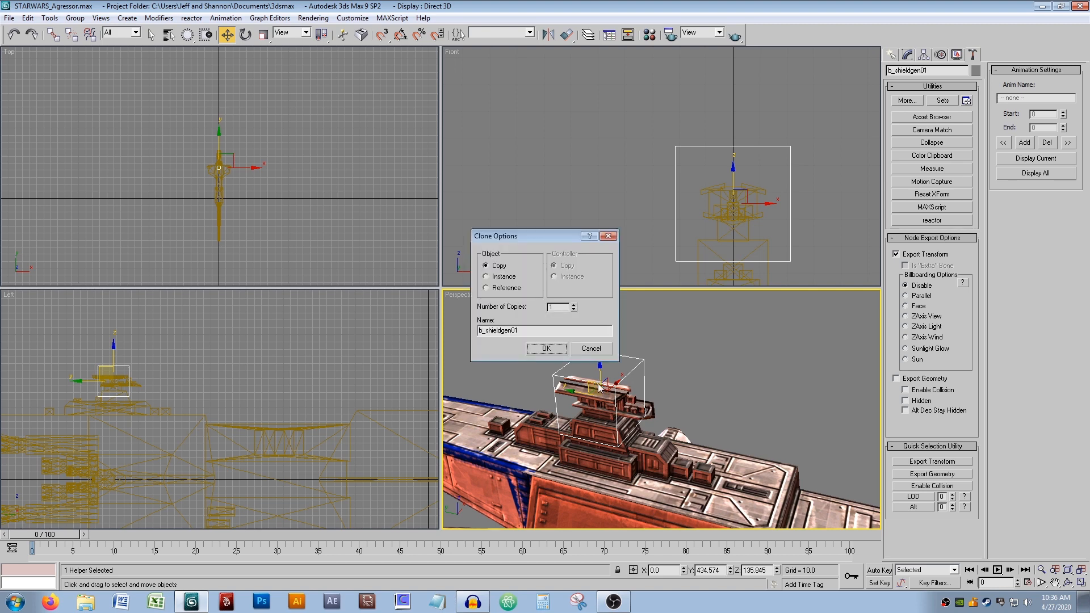
click(534, 331)
drag(520, 332, 513, 333)
text(_damage)
click(546, 348)
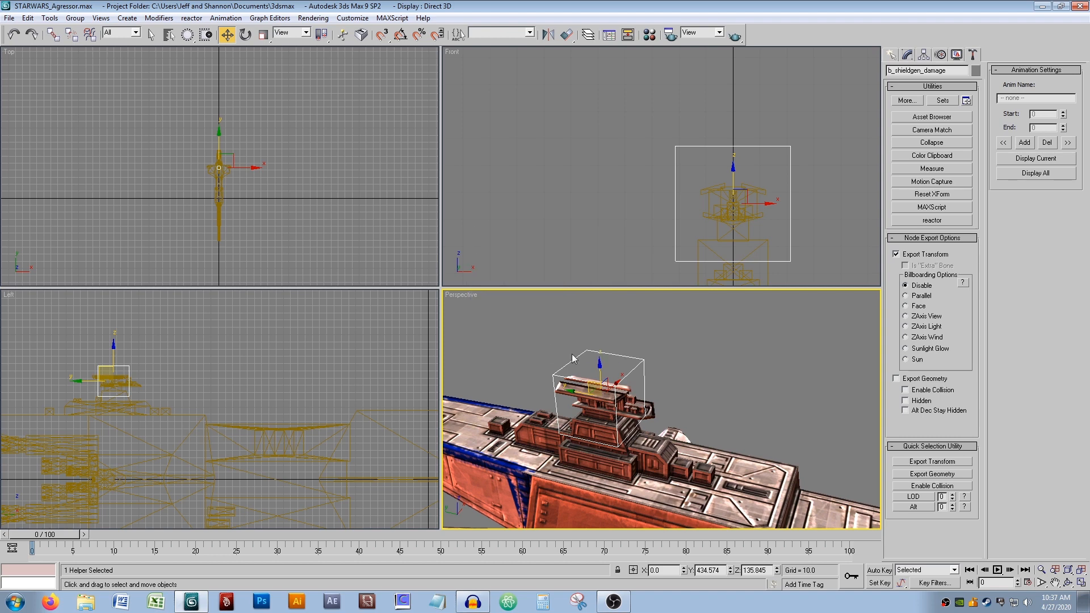
Move b_shieldgen_damage about 62 units straight up, above the original dummy.
middle_drag(600, 365, 608, 380)
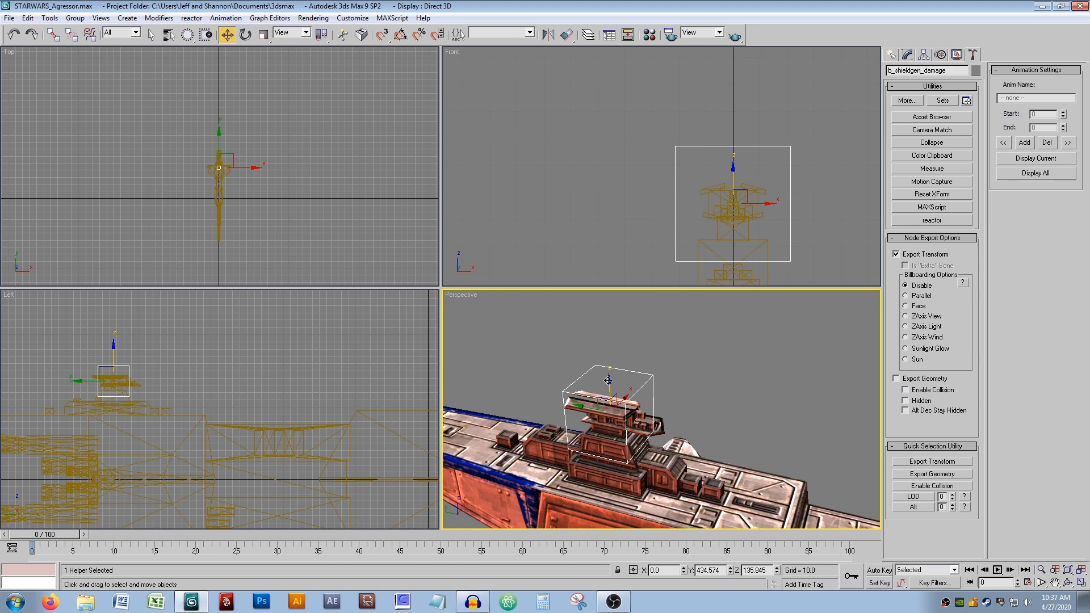
drag(608, 380, 590, 288)
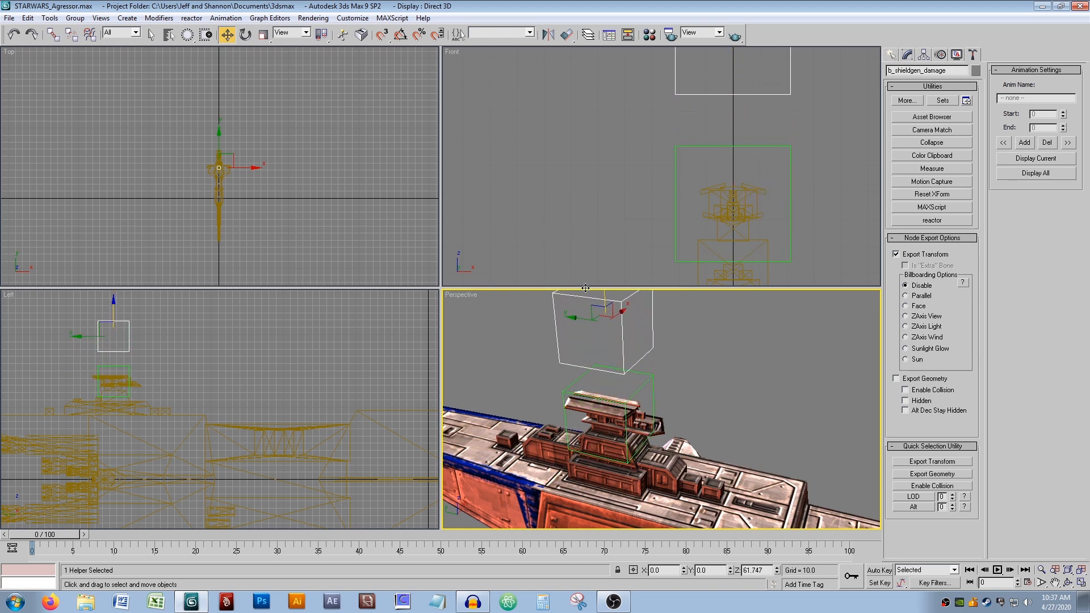
alt+middle_drag(590, 339, 572, 385)
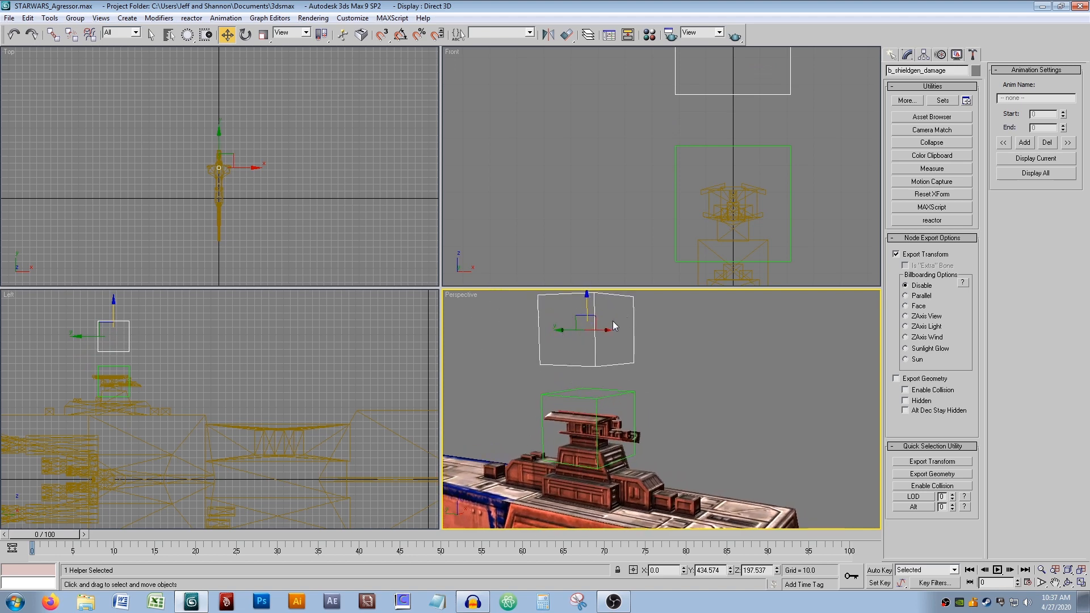
Link b_shieldgen_damage to b_shieldgen as its parent and clear the selection.
click(53, 36)
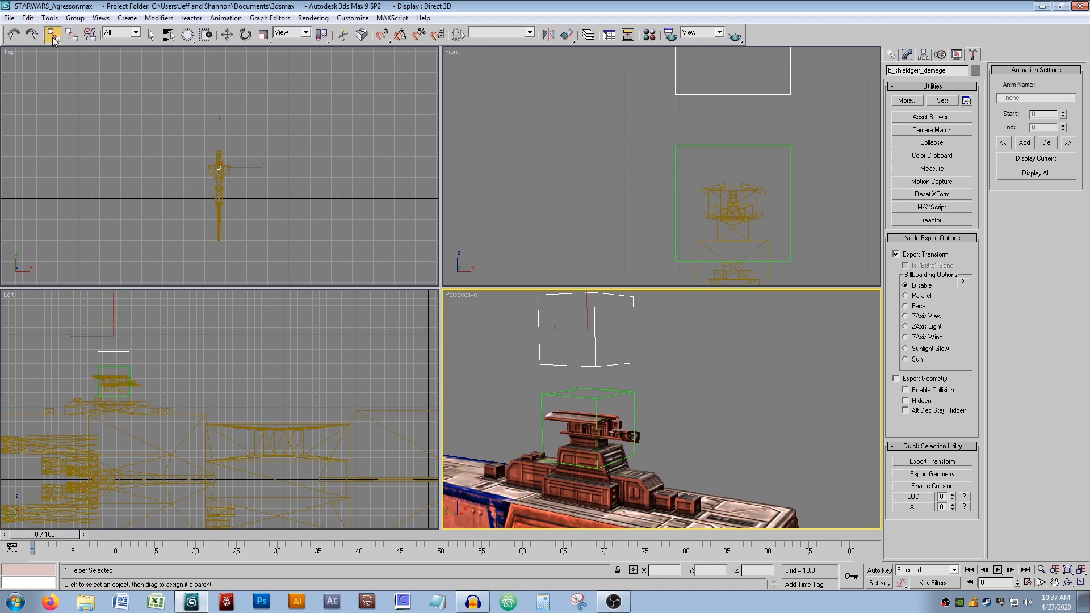
drag(598, 319, 582, 388)
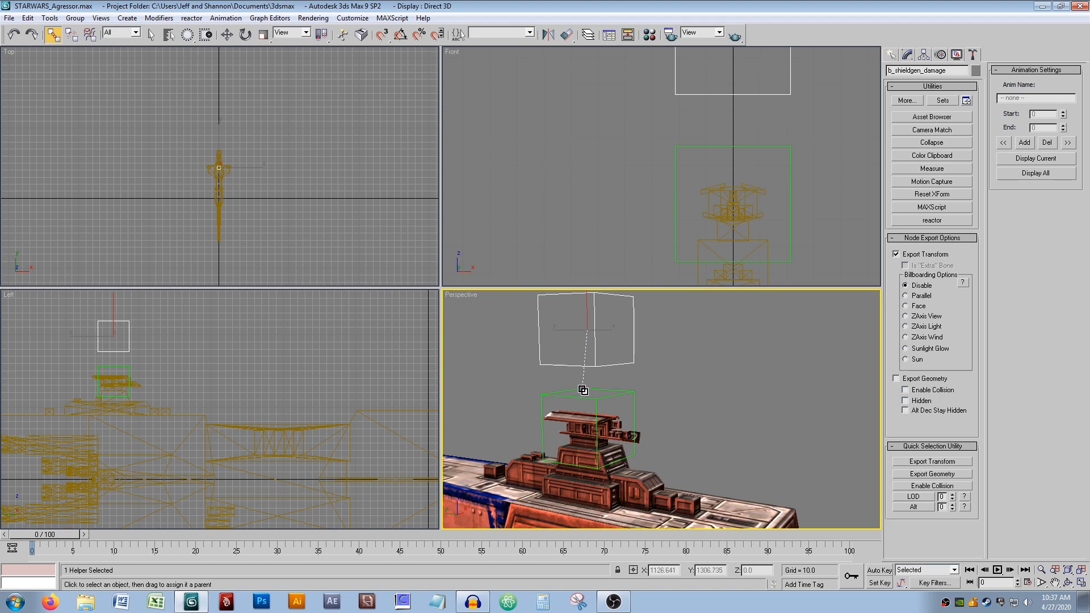
drag(582, 389, 583, 390)
middle_drag(653, 337, 672, 370)
key(q)
click(784, 311)
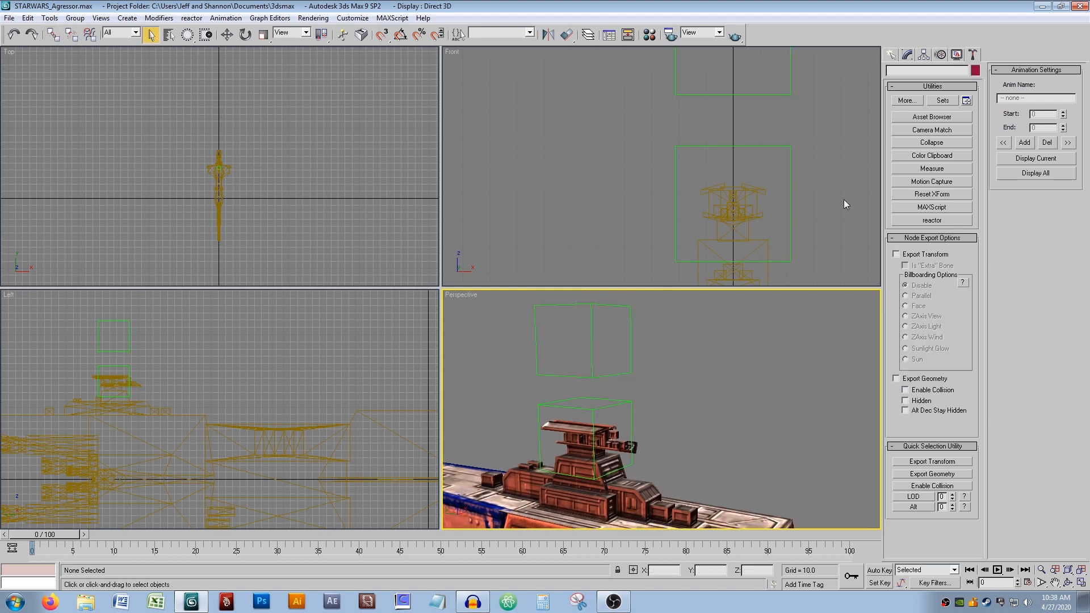
Create an Alamo Proxy helper within the footprint of the shield generator tower.
click(892, 58)
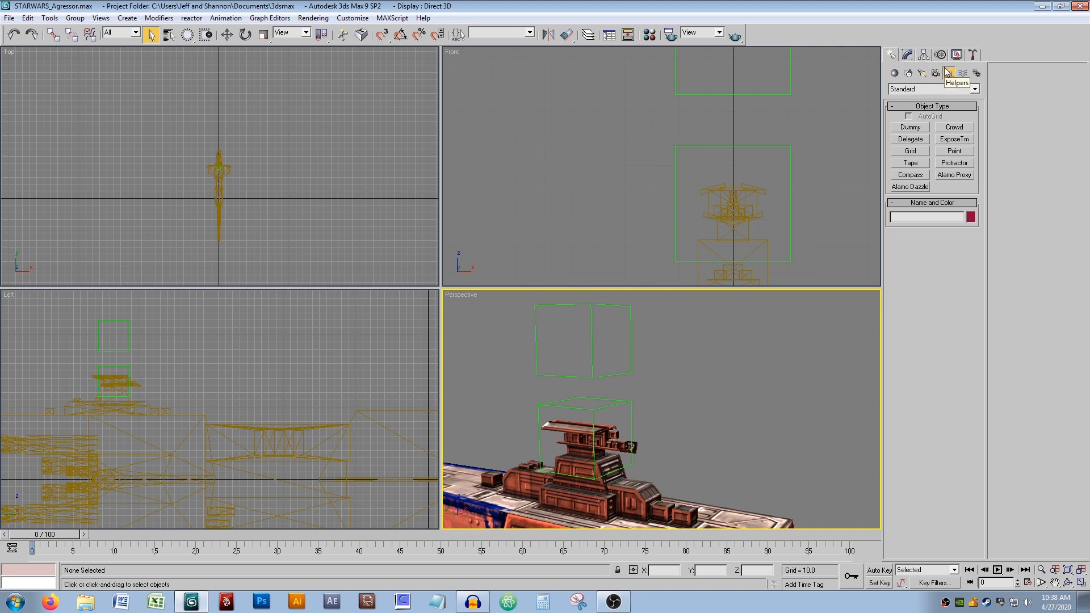
click(950, 177)
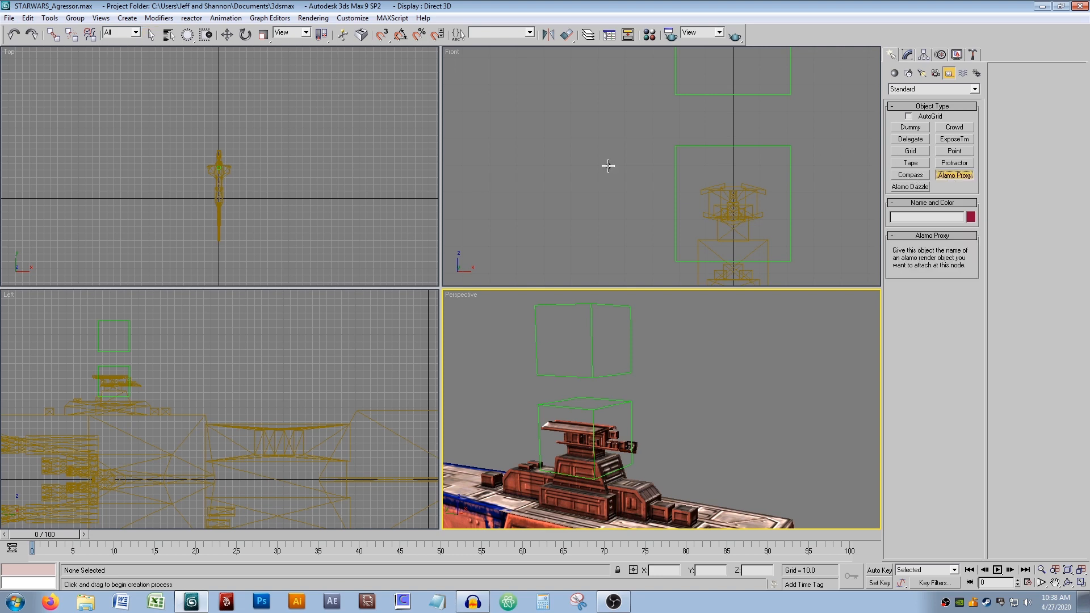
scroll(232, 176, up, 10)
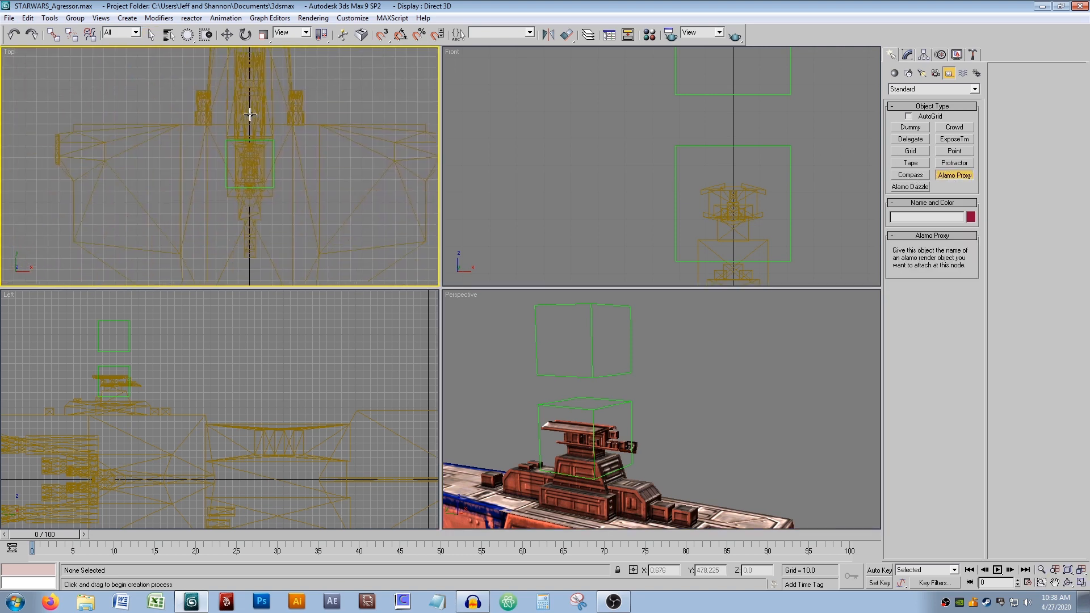
middle_drag(283, 157, 242, 148)
click(237, 154)
right_click(245, 180)
Move the Alamo proxy onto the deck forward of the tower, at about Y 380 and Z 98.
middle_drag(180, 441, 280, 405)
key(w)
drag(270, 446, 279, 362)
middle_drag(608, 510, 628, 418)
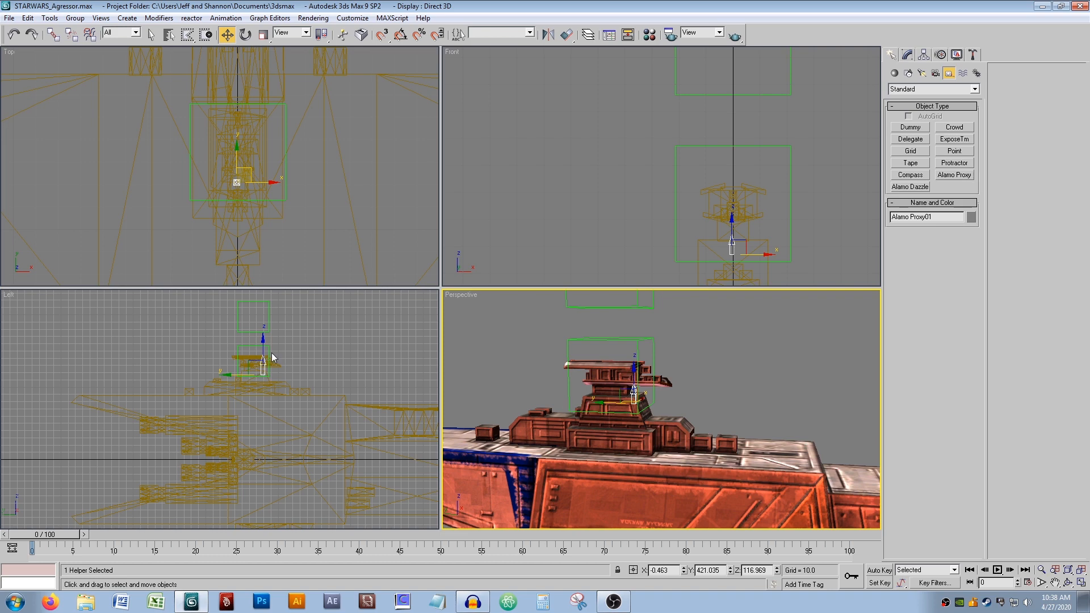
scroll(253, 347, up, 5)
drag(262, 350, 321, 377)
middle_drag(720, 453, 635, 381)
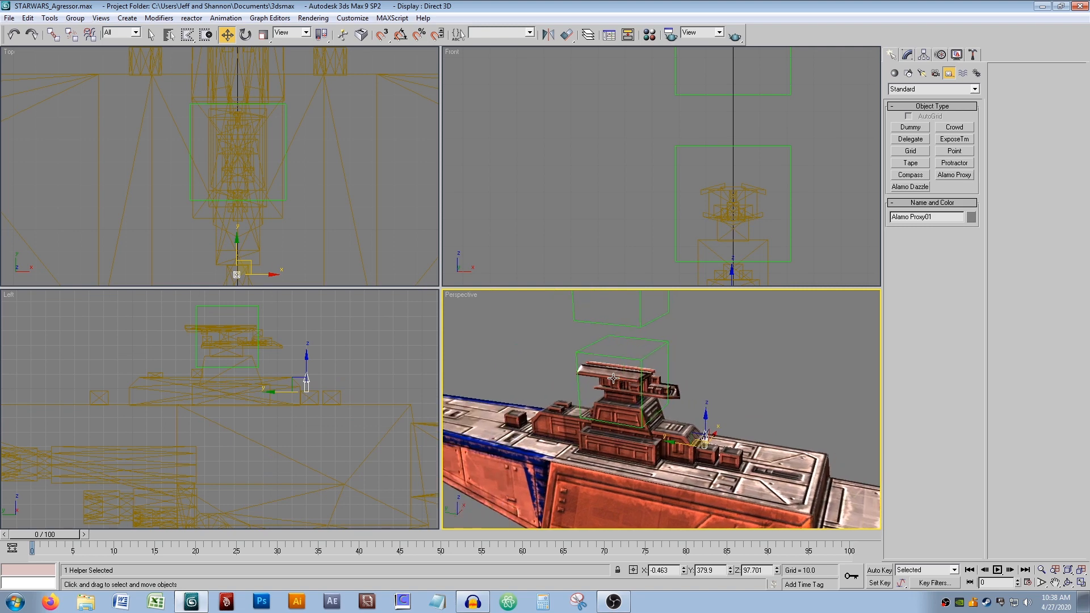
Clone the Alamo proxy as single copies, one at the top of the tower and one on the structure behind it.
middle_drag(314, 372, 325, 418)
drag(324, 418, 255, 366)
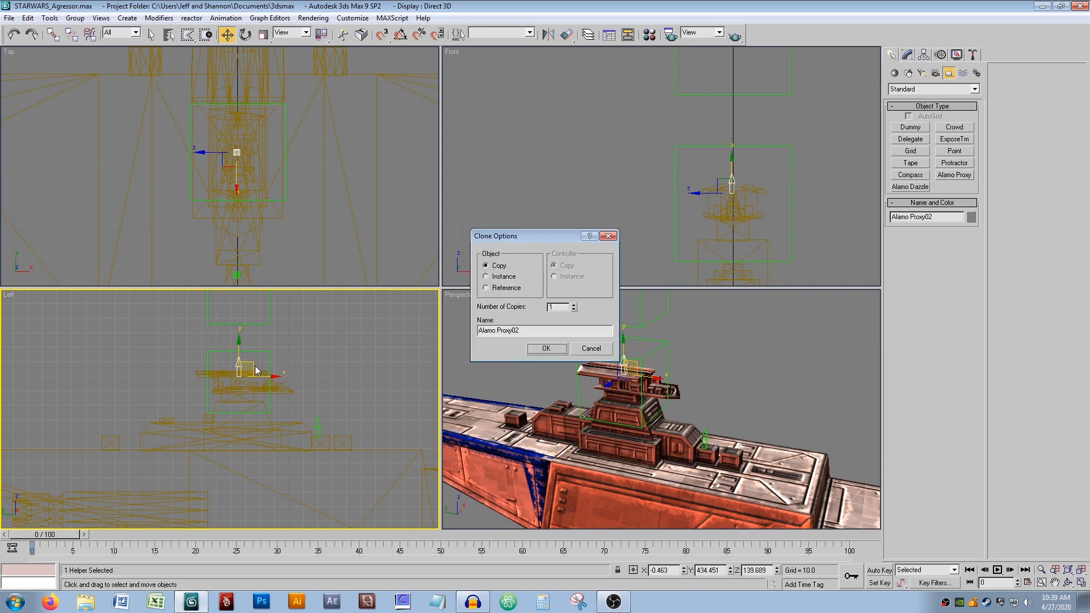
click(546, 349)
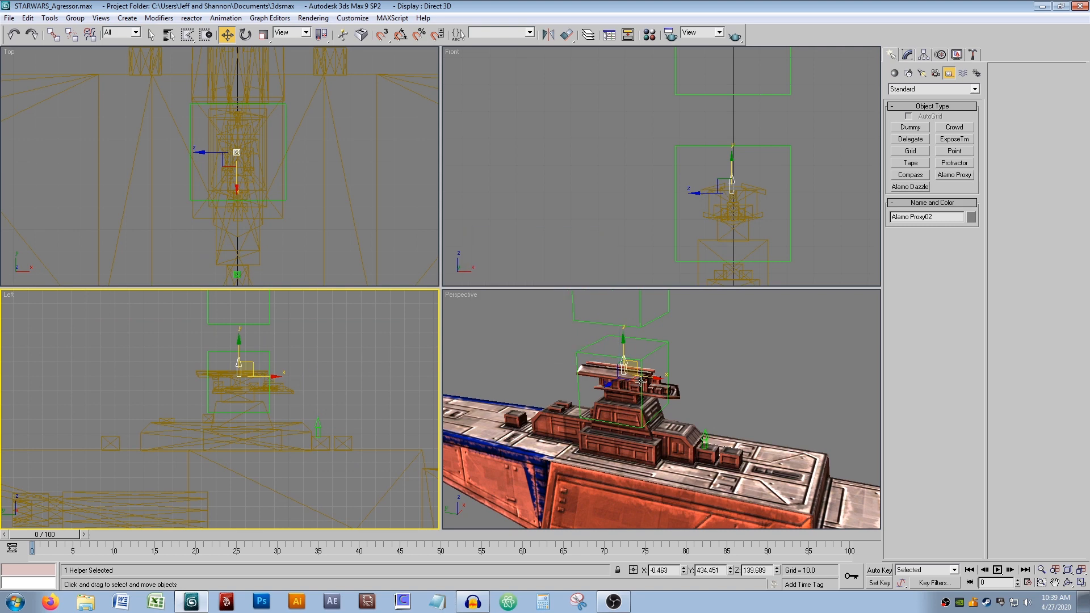
middle_drag(269, 372, 357, 373)
shift+drag(357, 374, 265, 409)
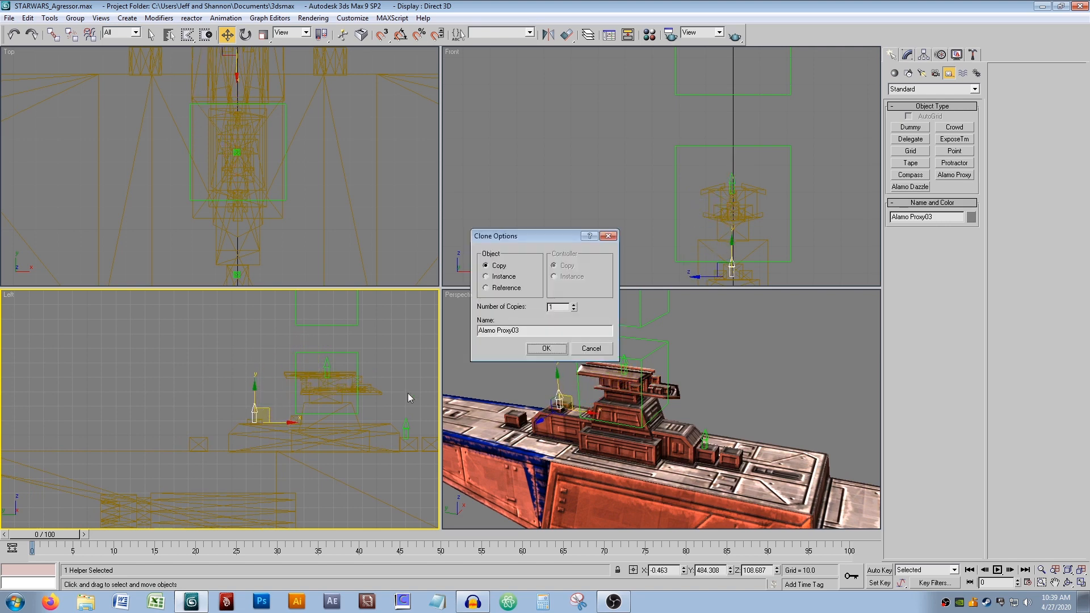
click(540, 352)
middle_drag(594, 403, 598, 392)
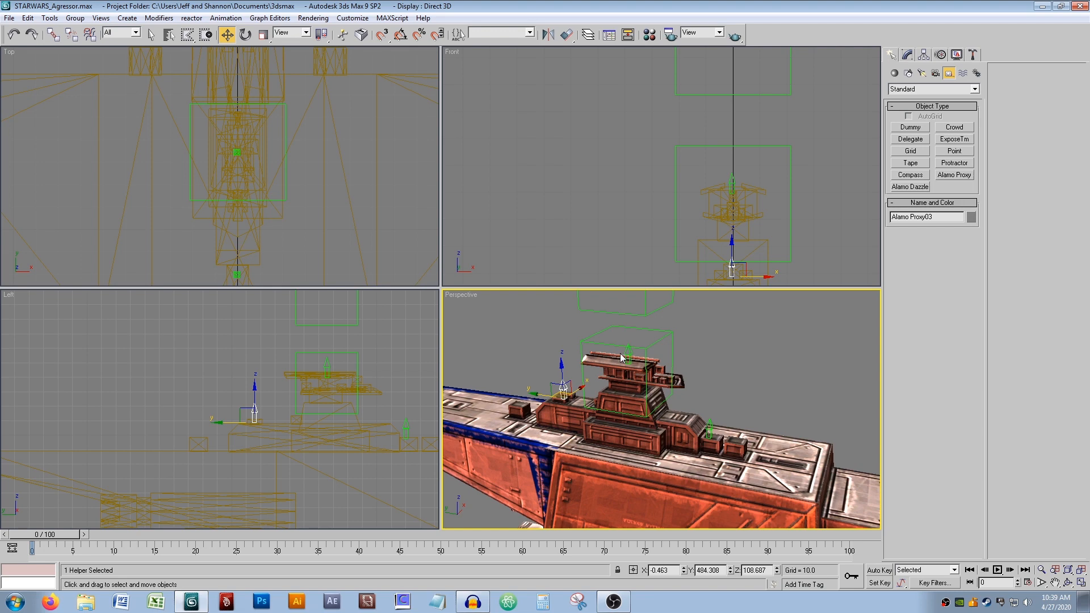
Link all three Alamo proxies to b_shieldgen_damage as their parent and clear the selection.
middle_drag(630, 351, 635, 333)
ctrl+click(636, 332)
ctrl+click(716, 401)
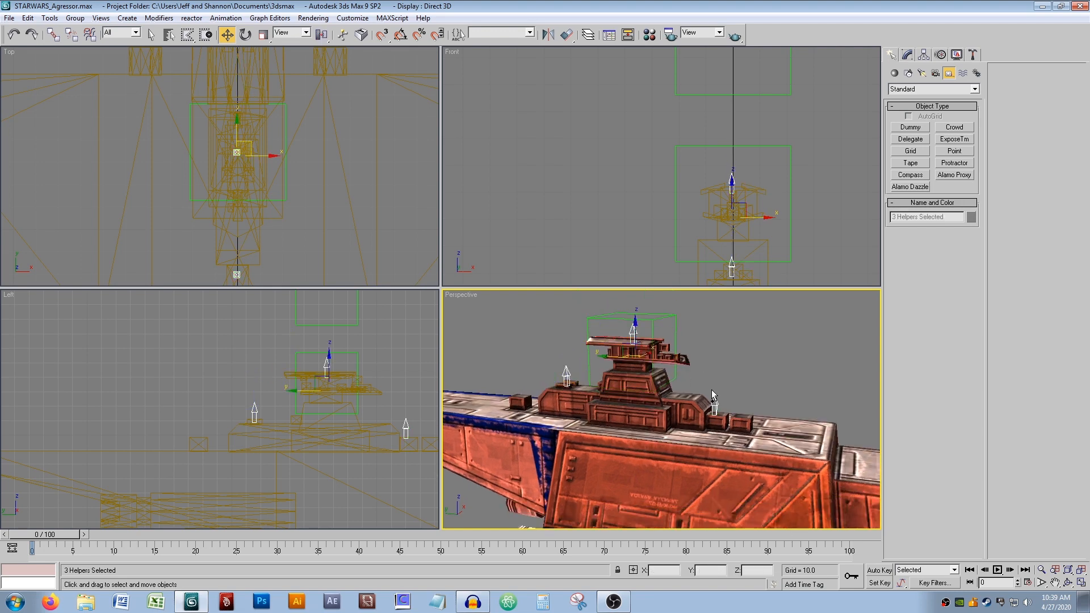
middle_drag(595, 319, 559, 378)
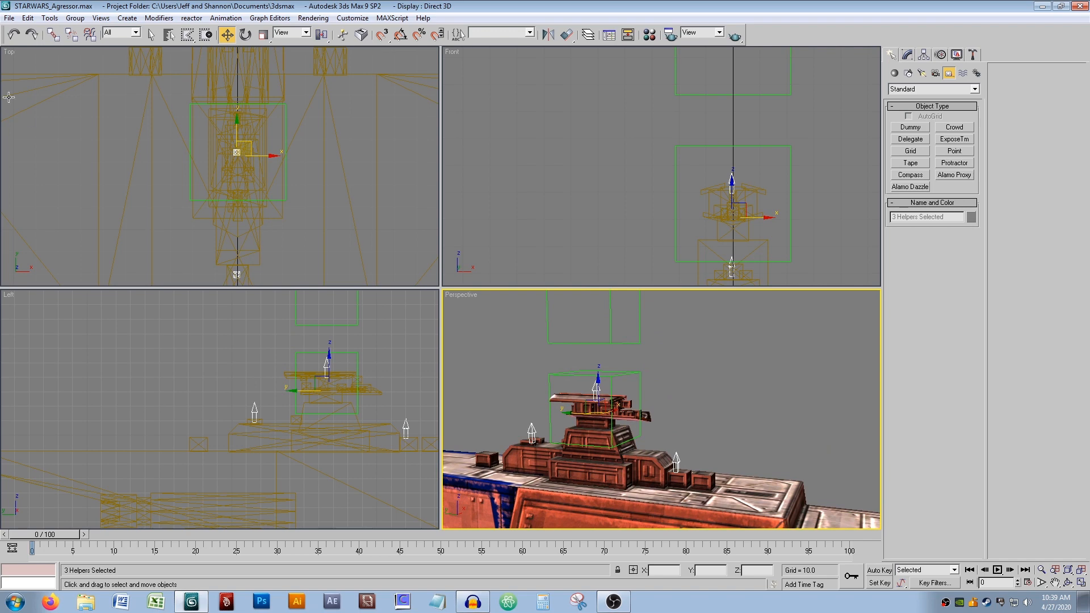
click(52, 34)
middle_drag(520, 328, 522, 339)
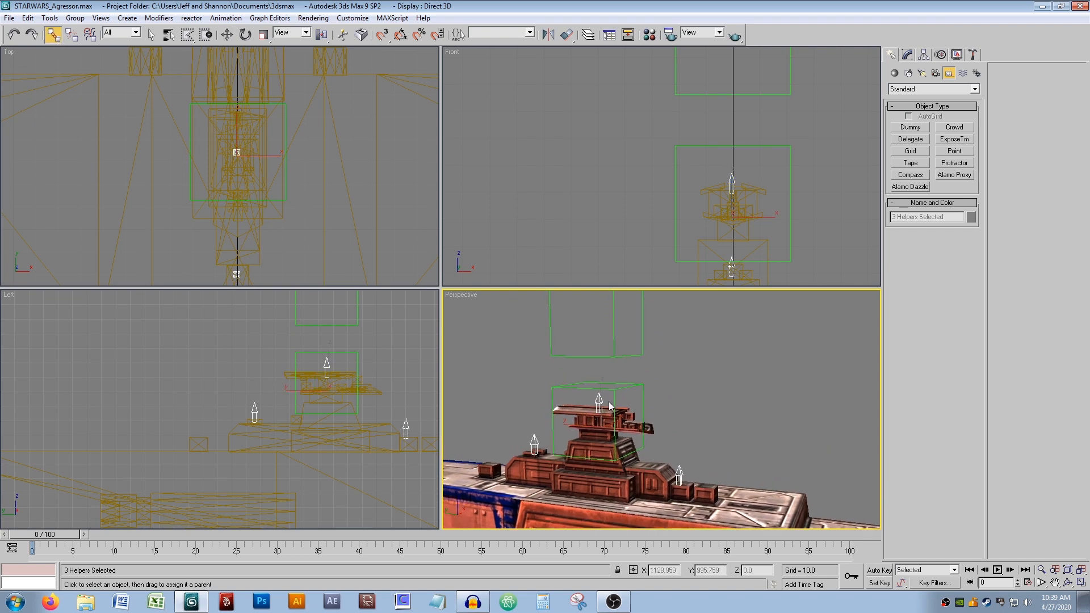
drag(599, 400, 612, 314)
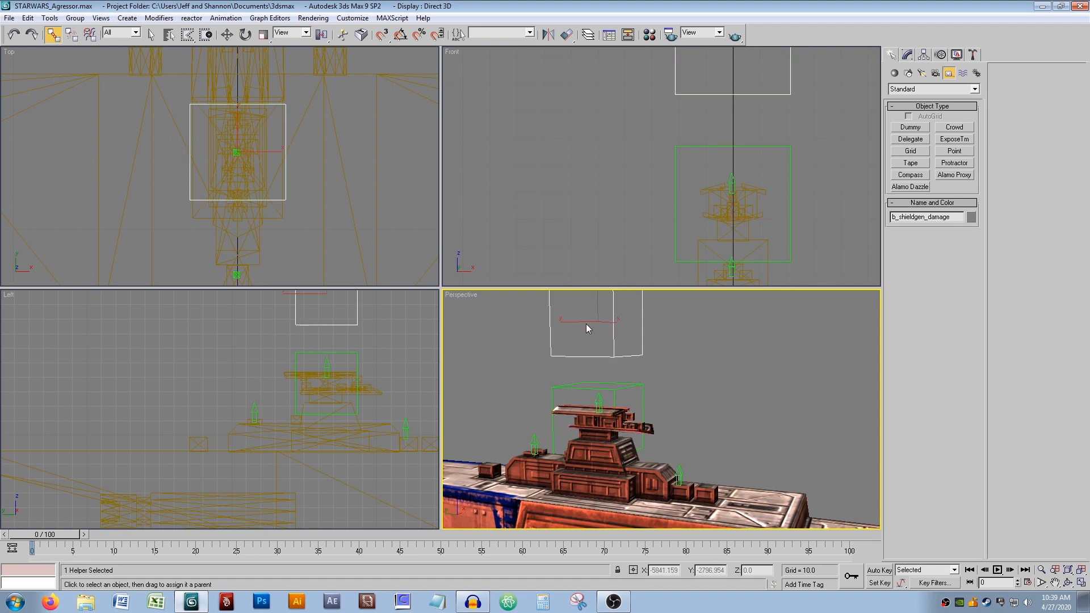
middle_drag(628, 295, 616, 360)
key(q)
middle_drag(638, 398, 669, 397)
click(669, 397)
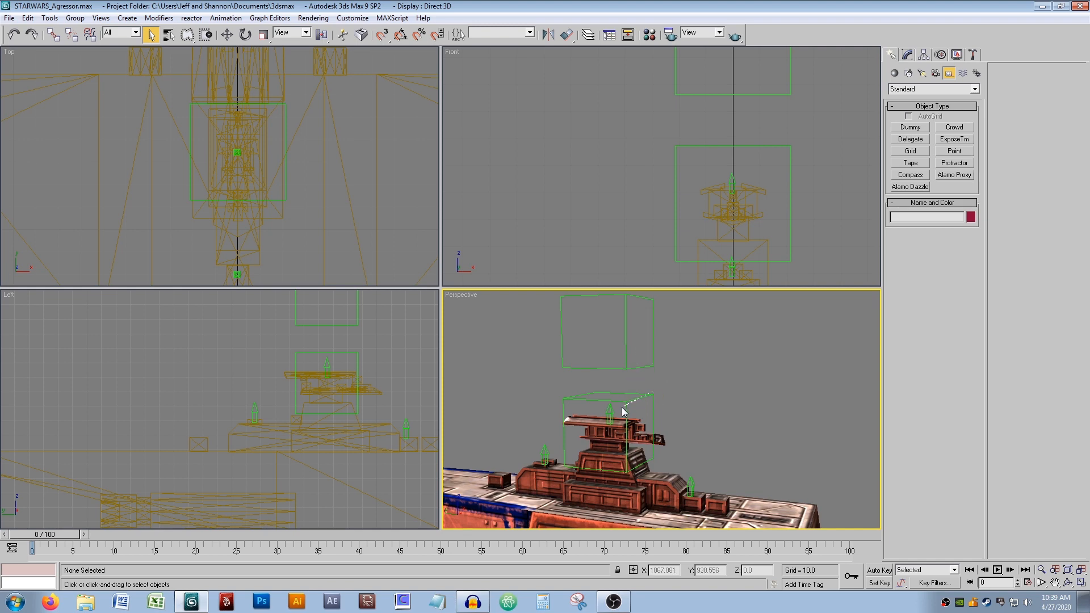
mouse_move(550, 471)
mouse_down()
mouse_move(636, 497)
mouse_move(700, 481)
mouse_move(663, 434)
mouse_move(608, 418)
mouse_move(636, 409)
mouse_up()
drag(617, 352, 626, 329)
click(625, 329)
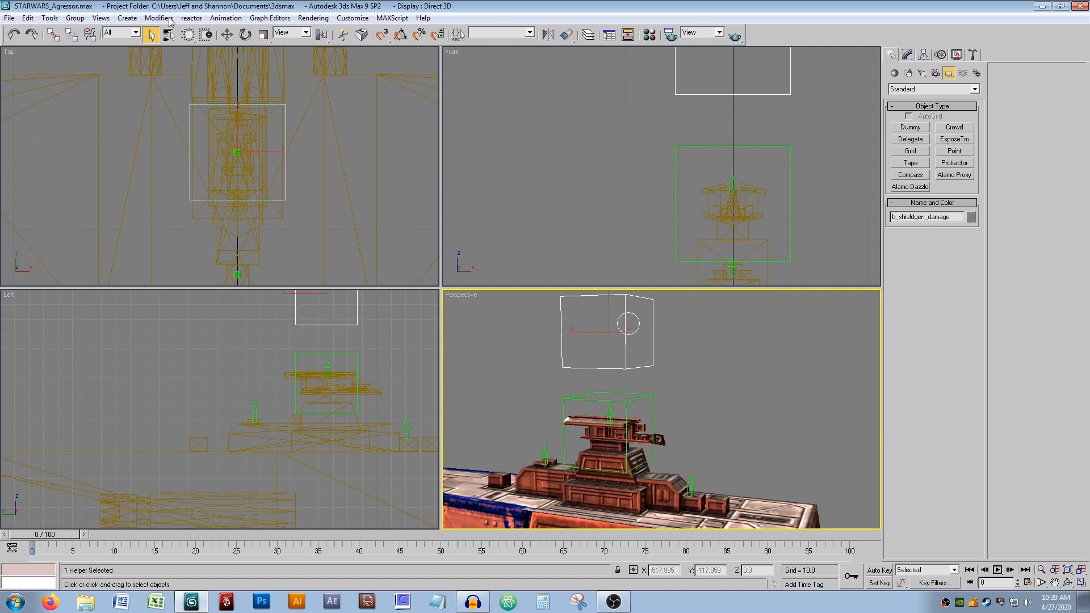
click(564, 171)
middle_drag(630, 360, 604, 385)
Rename the Alamo proxy at the top of the tower as p_hp_damage_small.
click(609, 379)
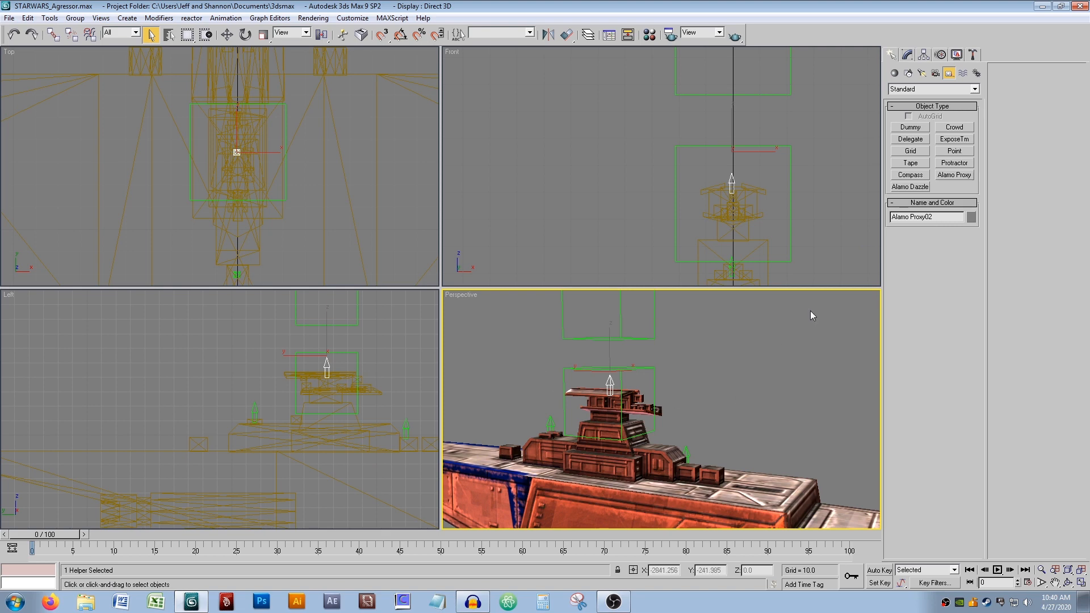
drag(933, 219, 883, 222)
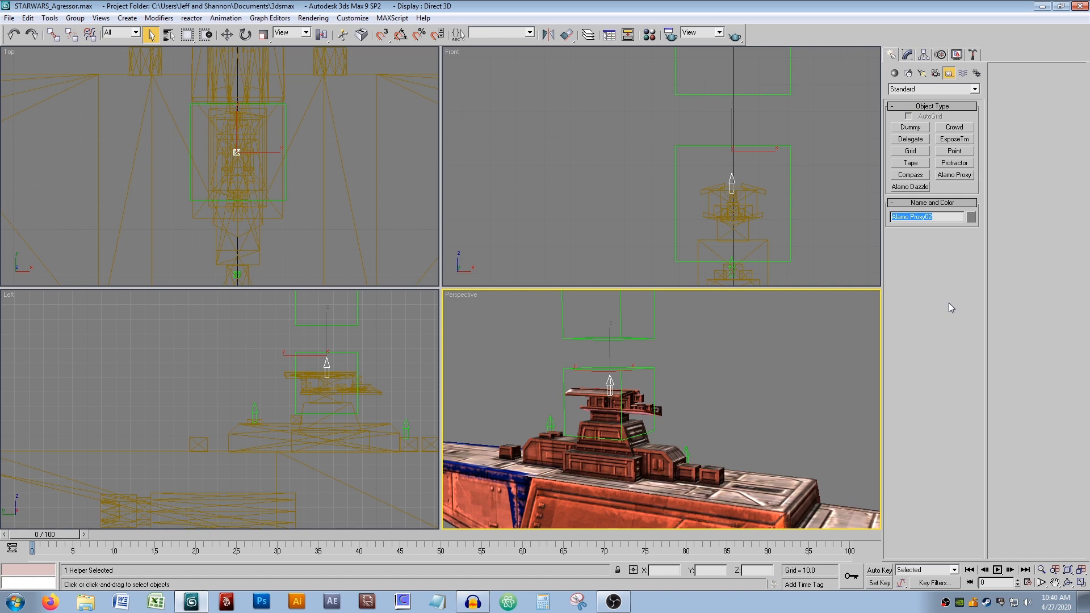
text(p_hp_damage_small)
Copy the name p_hp_damage_small to the other two proxies, forward and aft of the tower, and clear the selection.
double_click(950, 217)
key(ctrl+c)
click(687, 448)
double_click(928, 217)
key(ctrl+v)
click(549, 424)
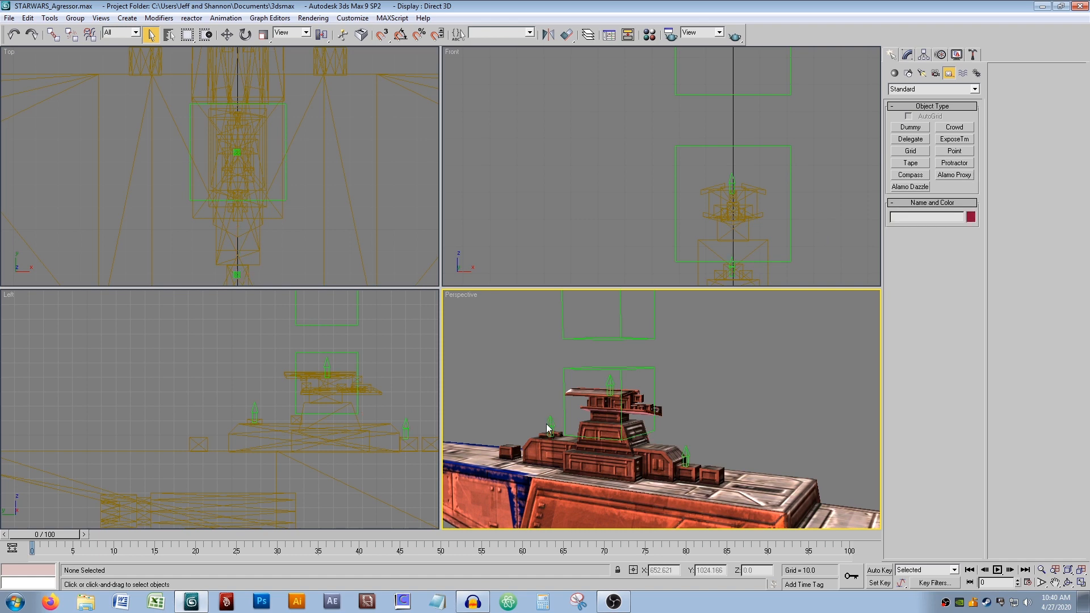
click(550, 425)
double_click(936, 218)
key(ctrl+v)
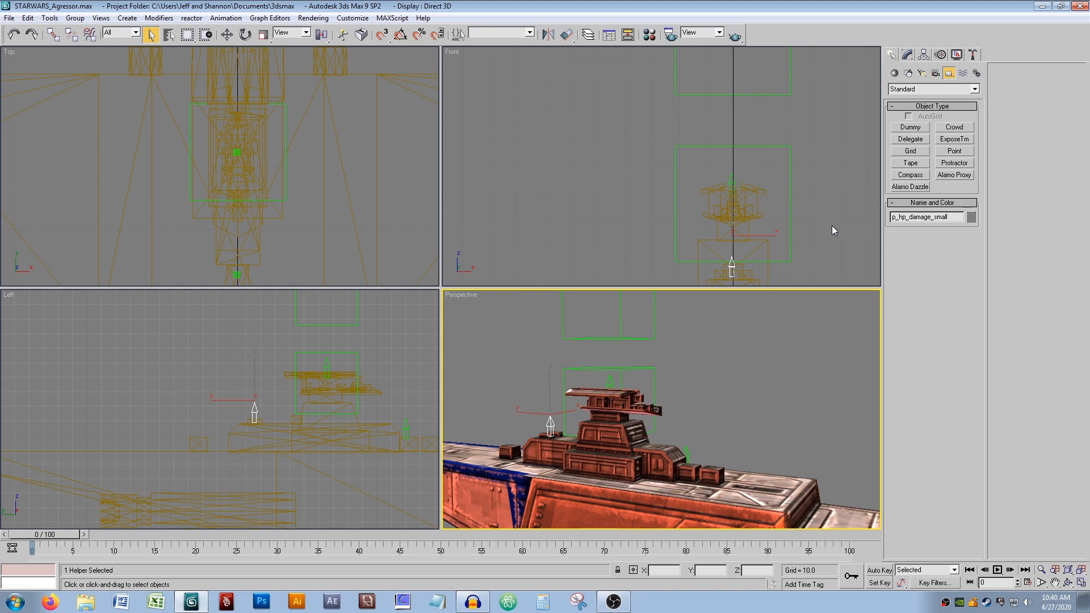
click(765, 382)
Examine the shield generator setup and the hull forward of it for the next hardpoint location.
middle_drag(635, 384, 636, 425)
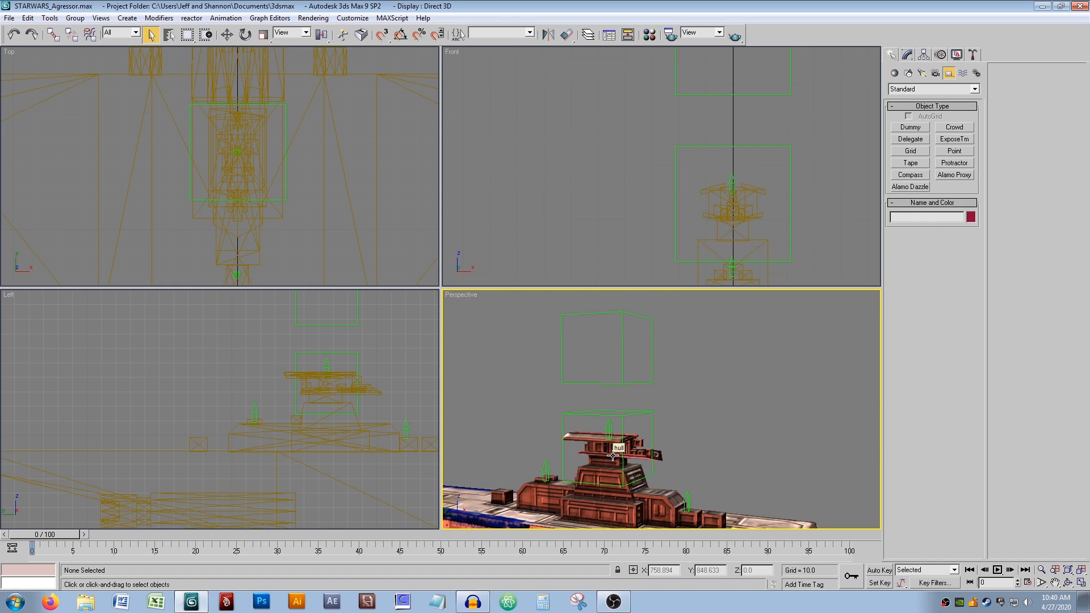
middle_drag(637, 455, 632, 442)
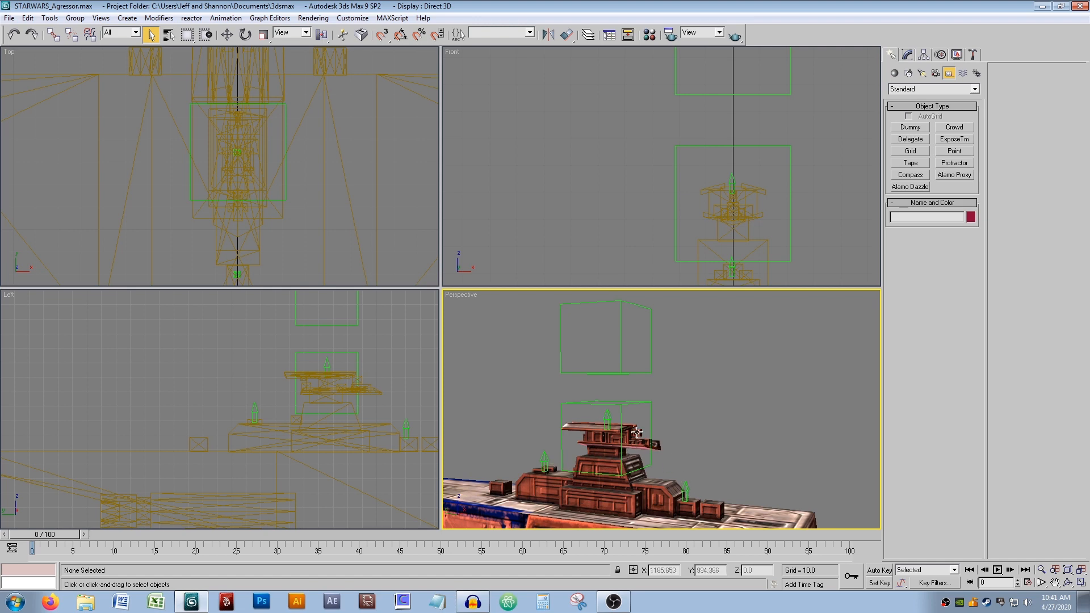
middle_drag(653, 422, 671, 389)
scroll(646, 377, down, 6)
scroll(687, 407, up, 3)
middle_drag(708, 426, 669, 370)
scroll(669, 370, up, 4)
scroll(667, 356, down, 4)
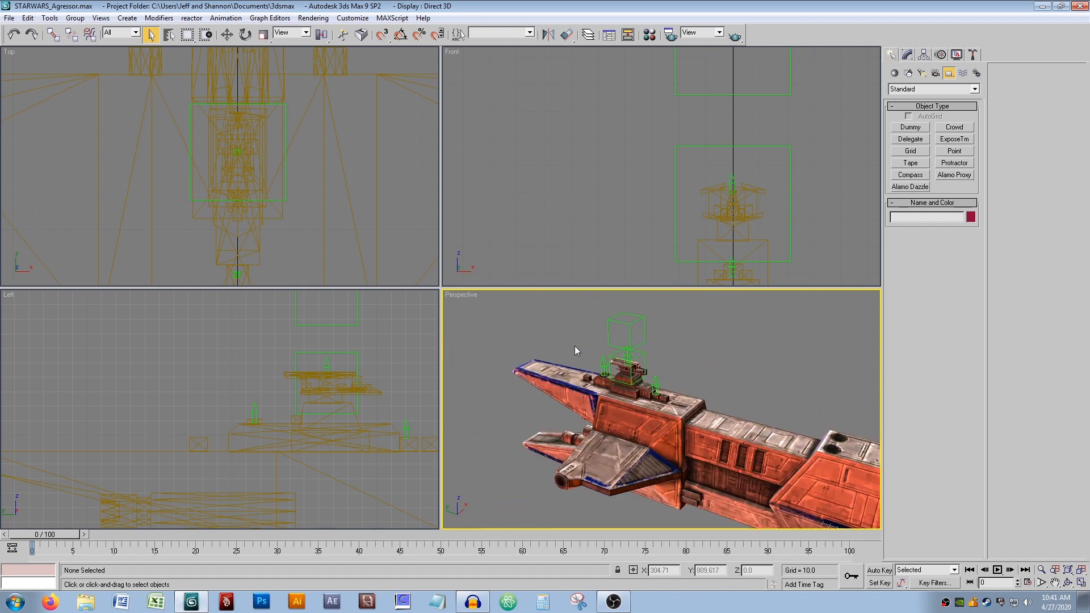
middle_drag(575, 346, 624, 345)
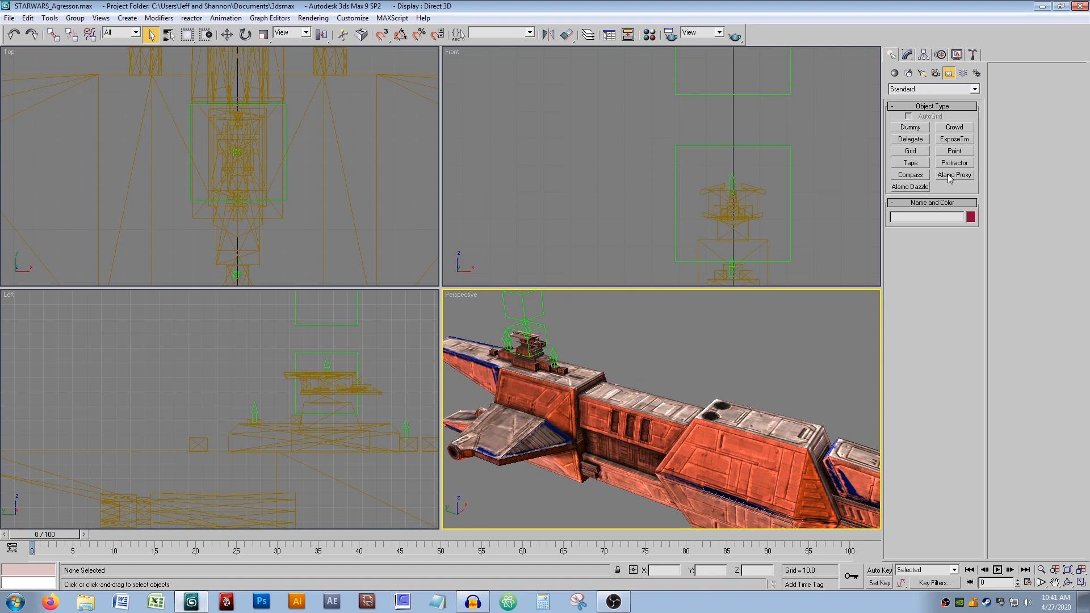
Create a small dummy beside the forward hull at about X -58, Y 41 on the ground plane.
click(911, 127)
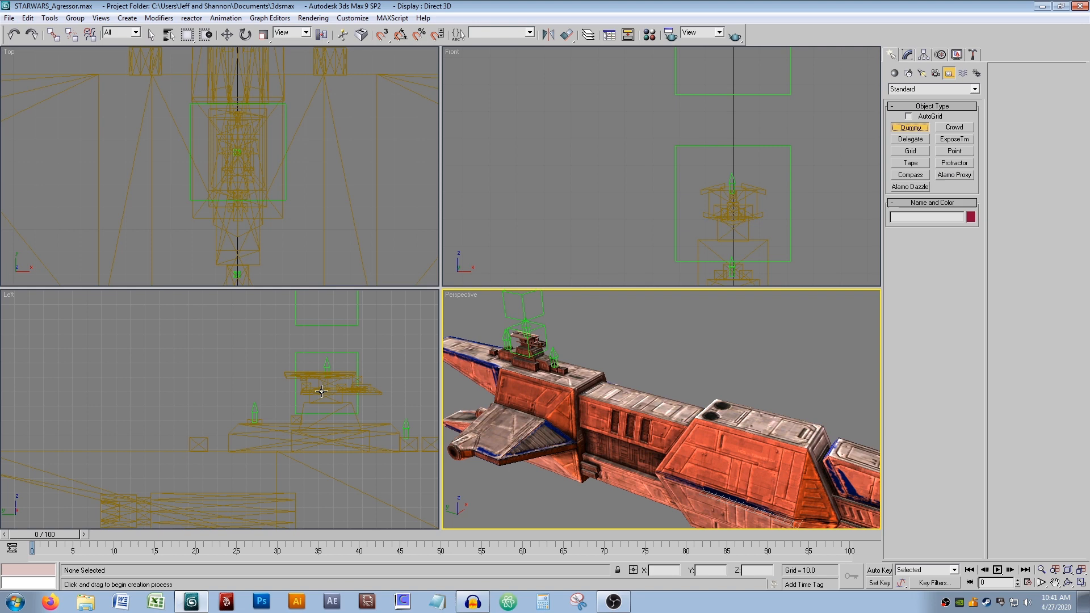
scroll(267, 241, down, 5)
middle_drag(223, 178, 219, 57)
drag(208, 226, 217, 234)
key(w)
Move the new dummy to the circular opening on the deck's negative X side, at about X -25, Y 77, Z 95.
middle_drag(725, 466, 710, 442)
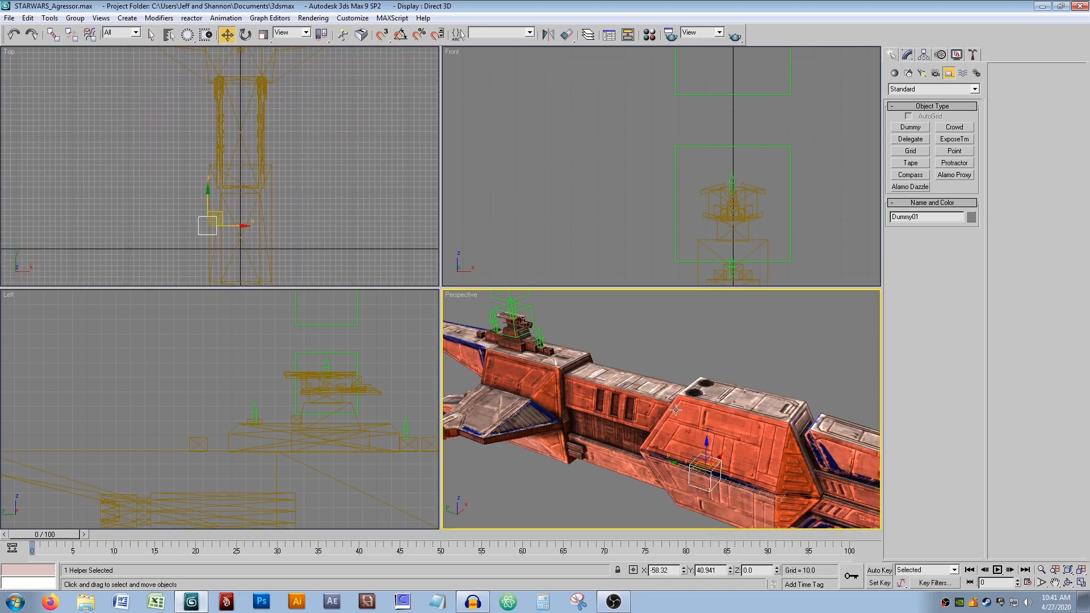
drag(710, 442, 710, 369)
middle_drag(629, 225, 621, 137)
drag(577, 157, 670, 220)
scroll(698, 394, up, 3)
scroll(700, 374, down, 1)
alt+middle_drag(700, 374, 686, 451)
drag(658, 451, 623, 429)
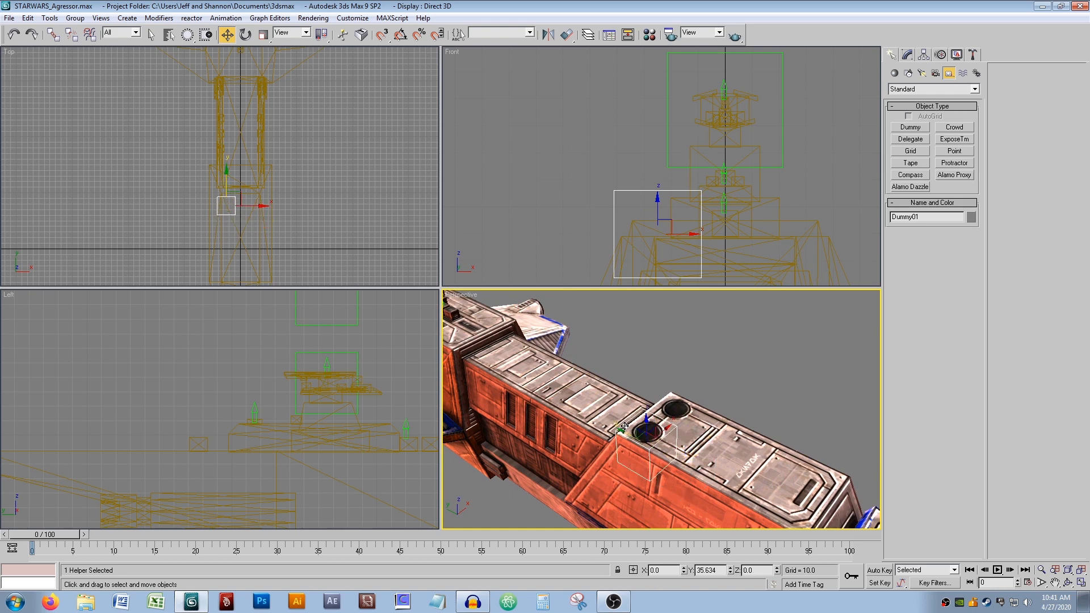
scroll(300, 429, up, 10)
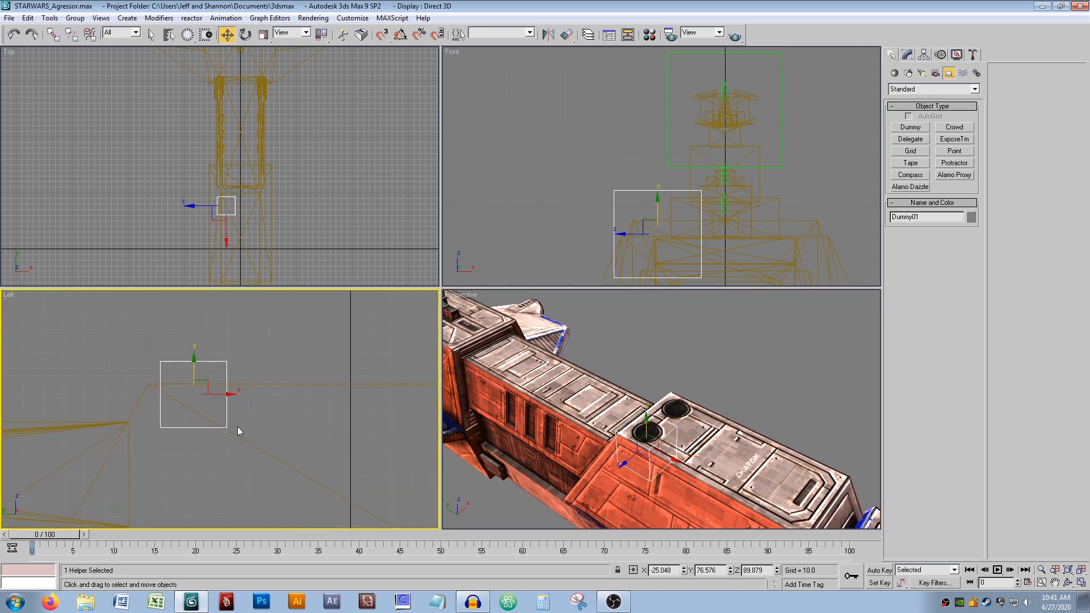
drag(220, 379, 219, 365)
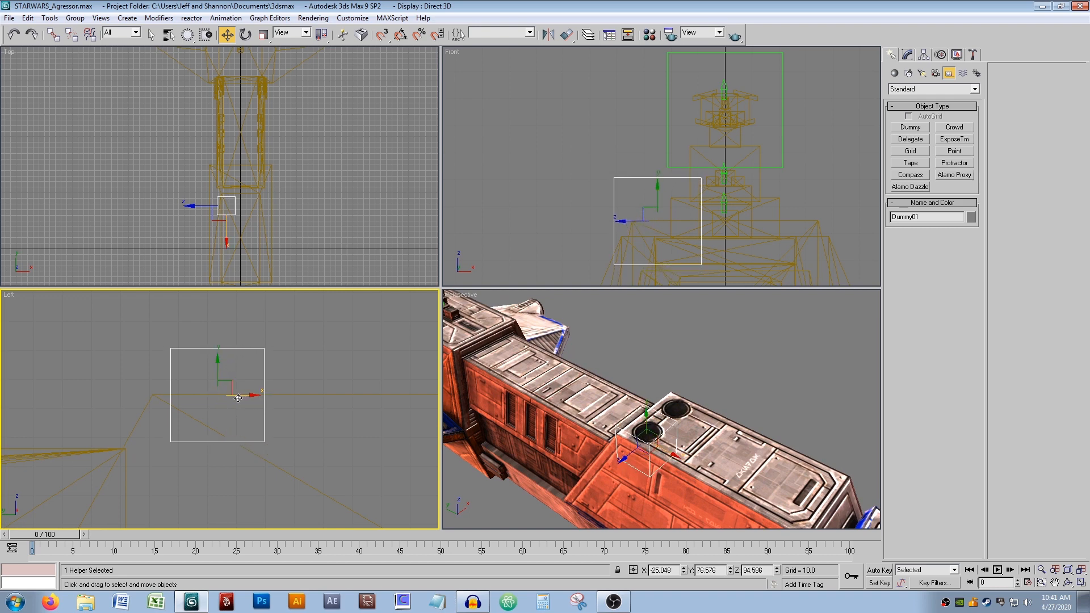
Select the hull and change its object color to white.
drag(311, 391, 347, 416)
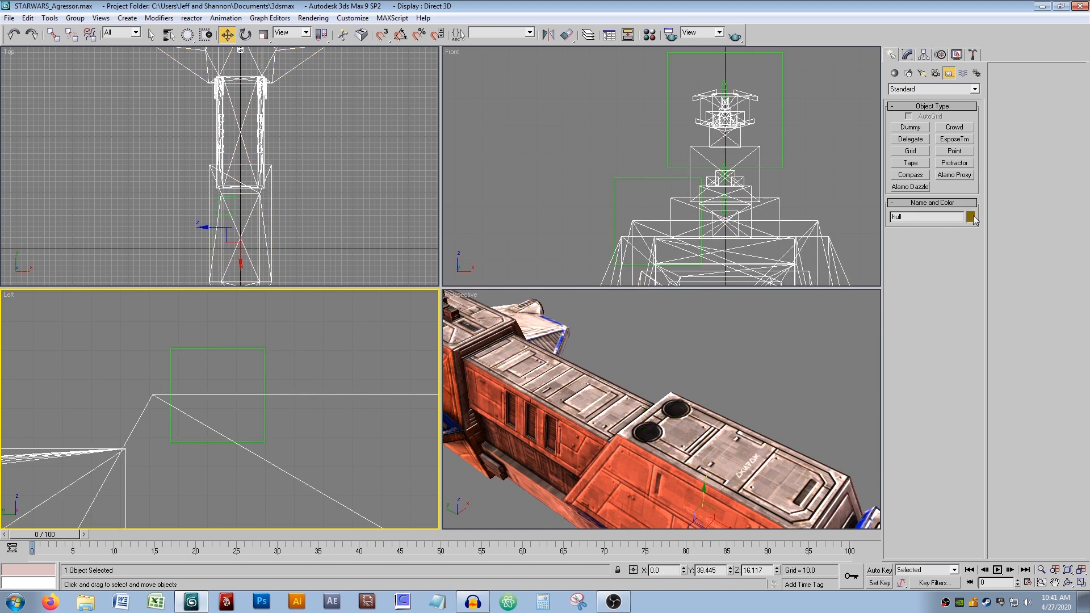
click(971, 217)
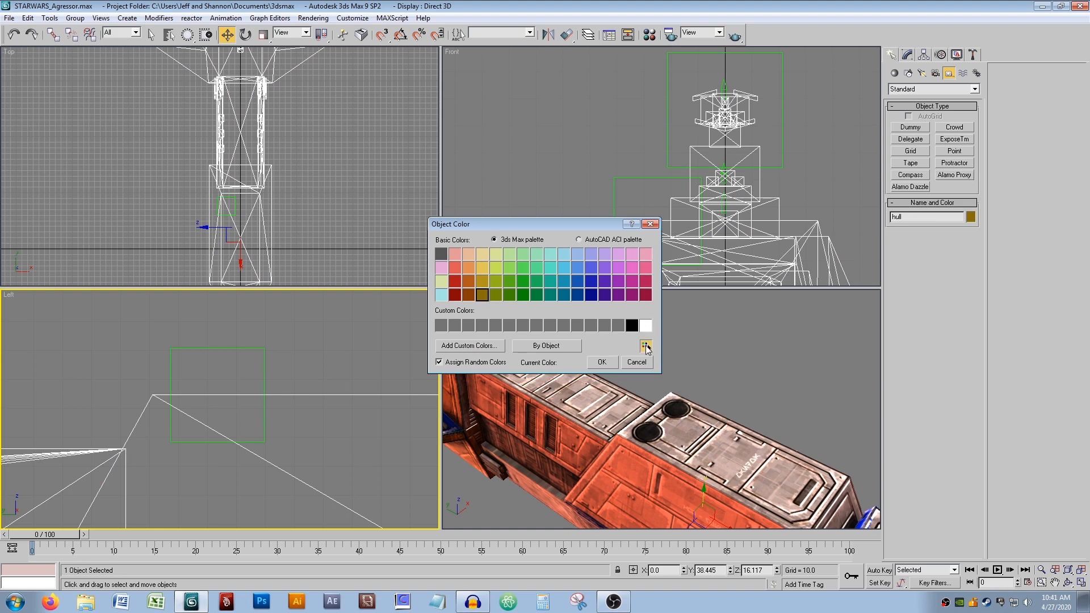
click(646, 346)
click(643, 410)
click(601, 241)
click(557, 333)
click(602, 361)
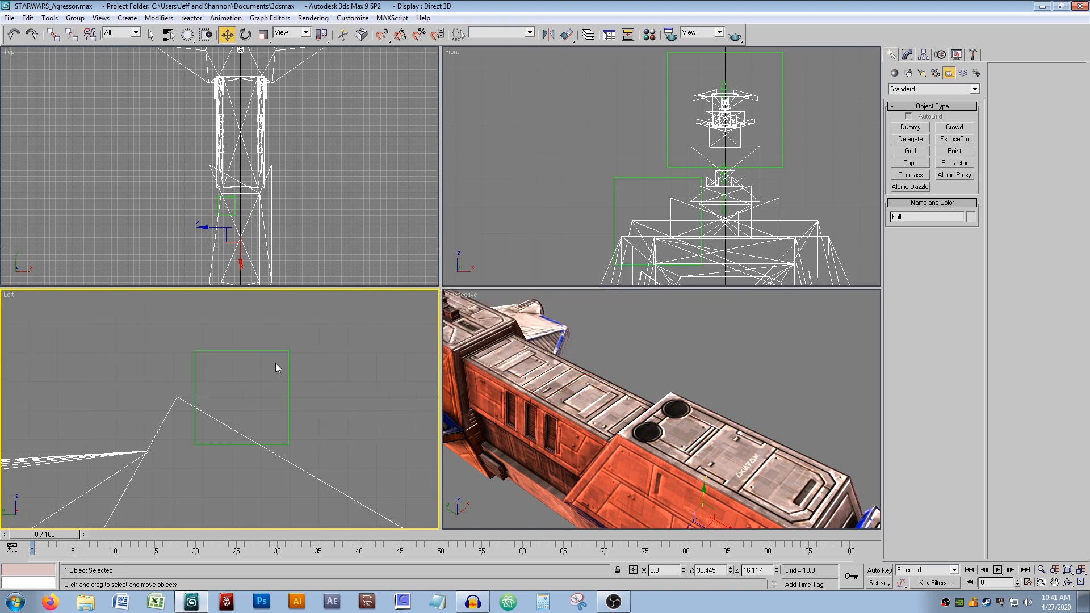
Switch to rectangular region selection, reselect the dummy at the circular opening and raise it about 0.2 units.
drag(187, 35, 187, 35)
drag(278, 352, 268, 364)
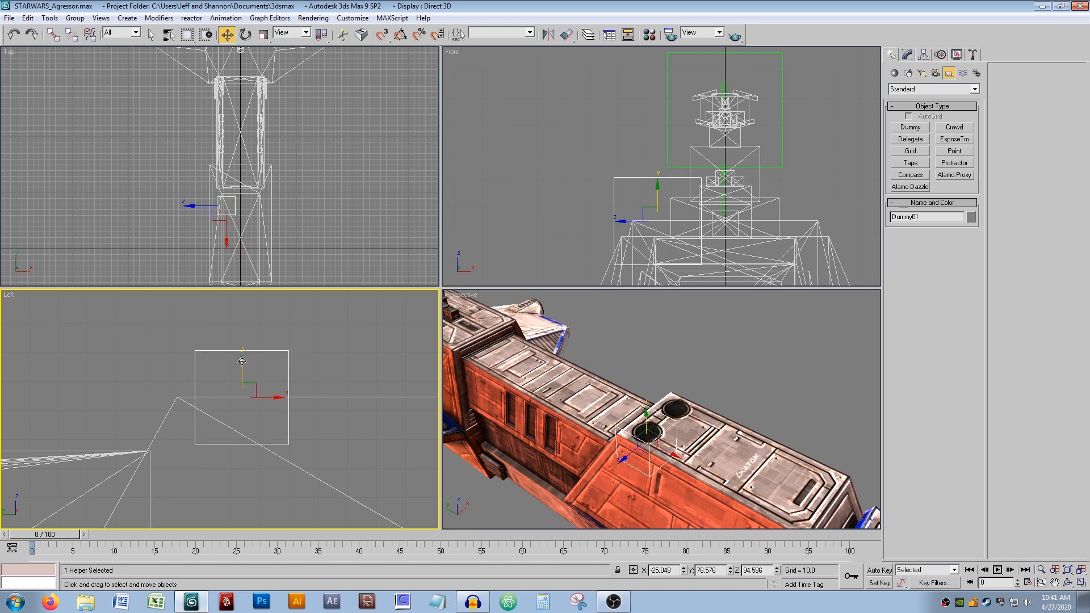
drag(243, 362, 243, 361)
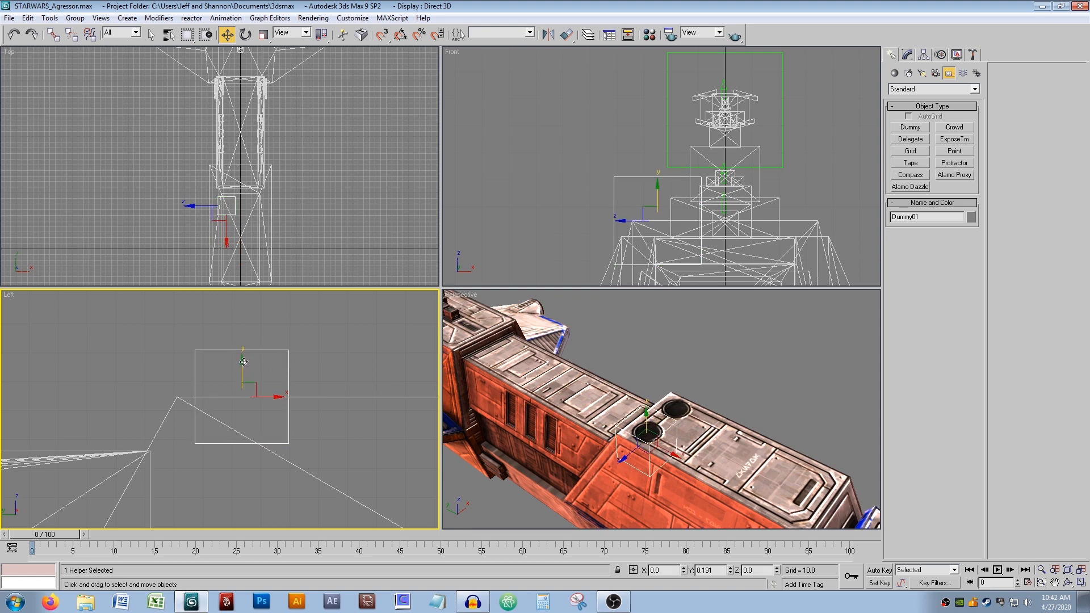
Shade the Top view and center the dummy on the circular opening at about X -18, Y 81.
middle_drag(643, 398, 630, 377)
scroll(630, 377, up, 2)
alt+middle_drag(488, 326, 632, 386)
middle_drag(632, 387, 604, 408)
scroll(256, 167, up, 6)
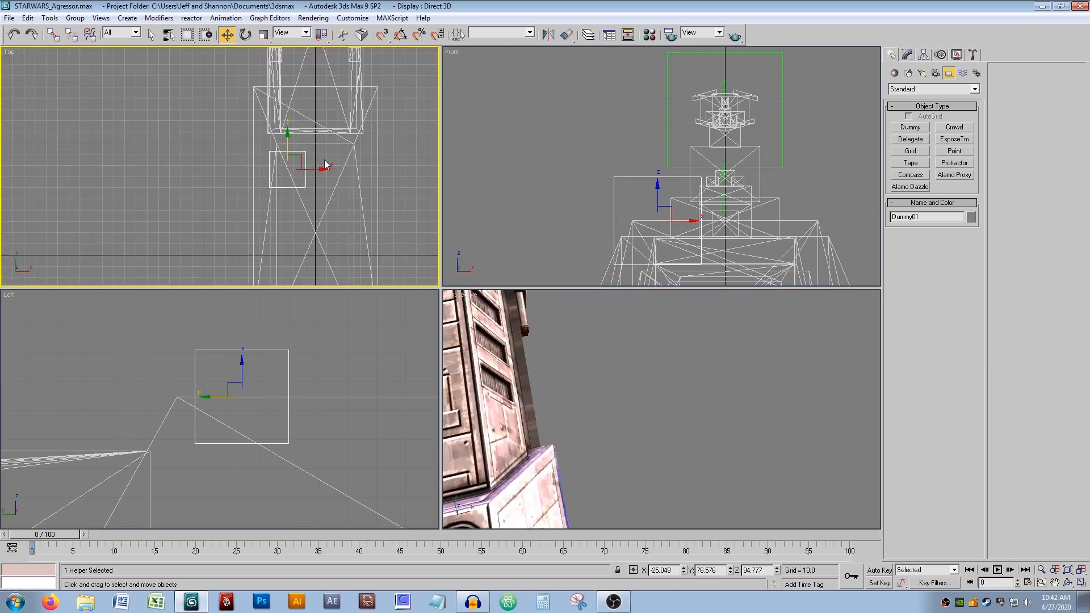
right_click(14, 55)
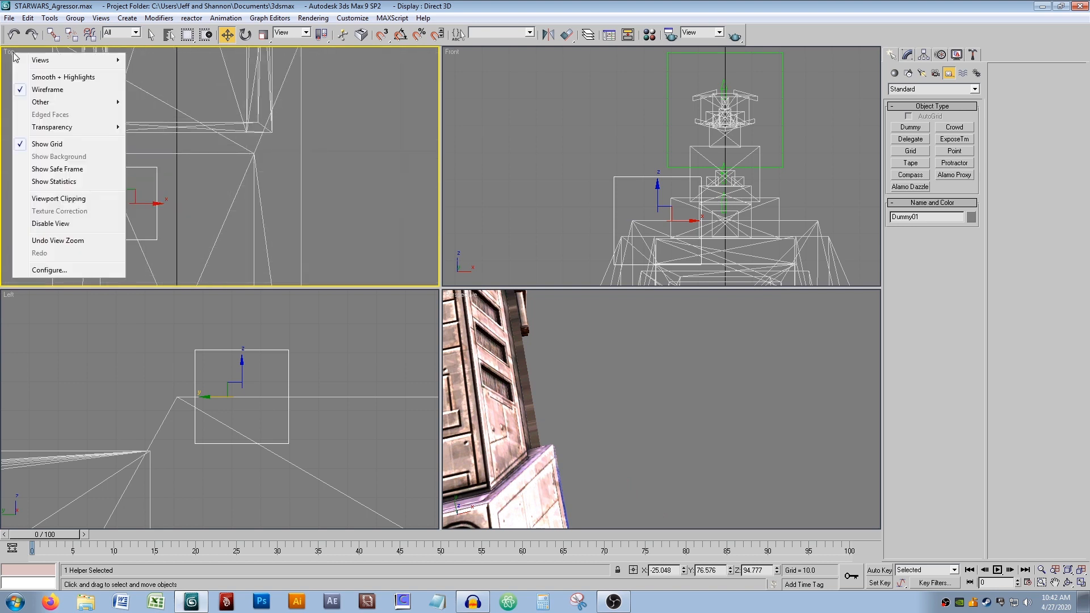
click(43, 77)
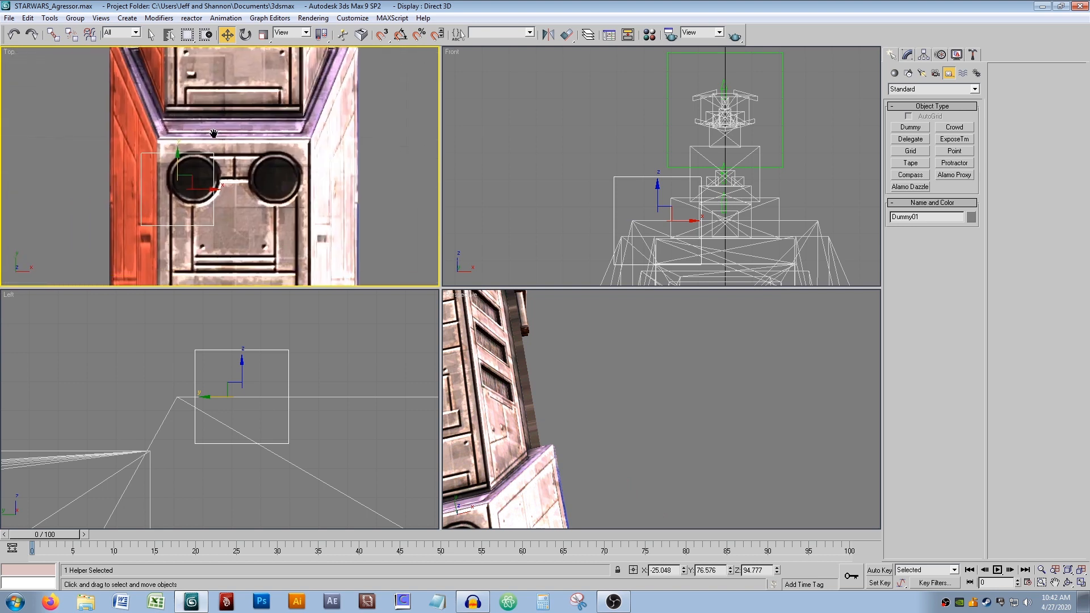
drag(182, 187, 204, 174)
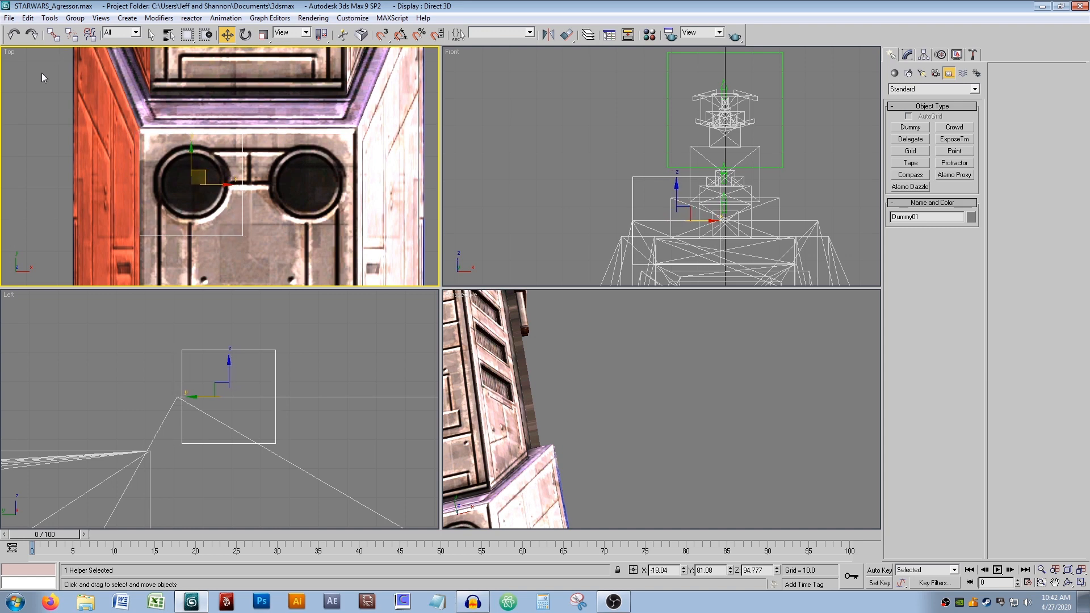
Return the Top view to wireframe and rename the dummy at the opening b_attach_00.
click(12, 55)
click(49, 92)
middle_drag(544, 458, 642, 414)
scroll(653, 430, down, 4)
scroll(715, 368, up, 5)
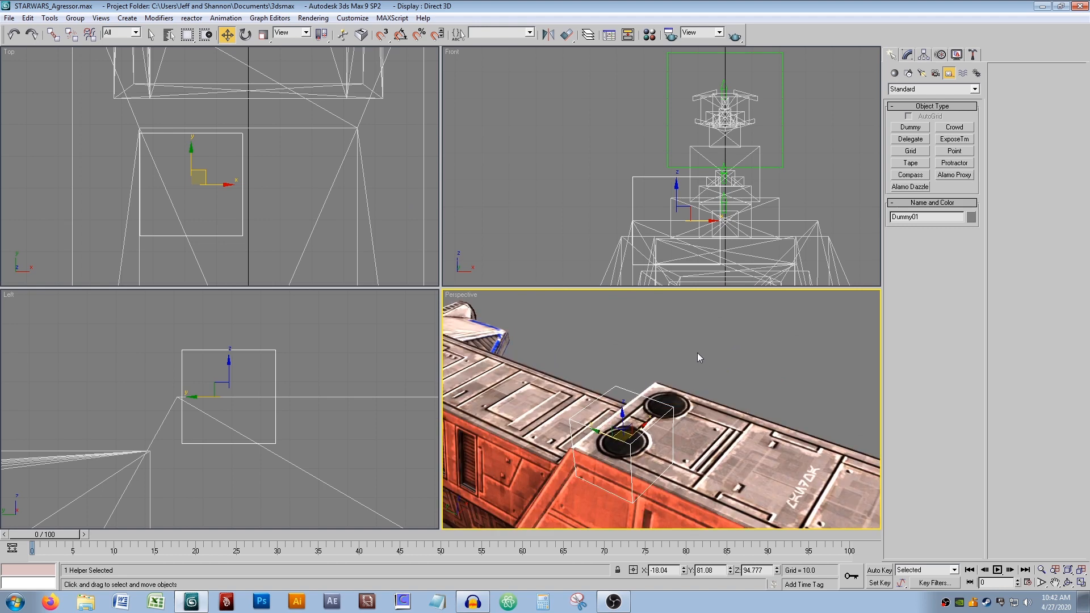
double_click(906, 217)
text(b_attach_00)
Try copying the dummy about 37 units across to the neighboring circular opening as b_attach_01, and delete that copy.
alt+middle_drag(622, 372, 605, 396)
shift+drag(584, 399, 656, 373)
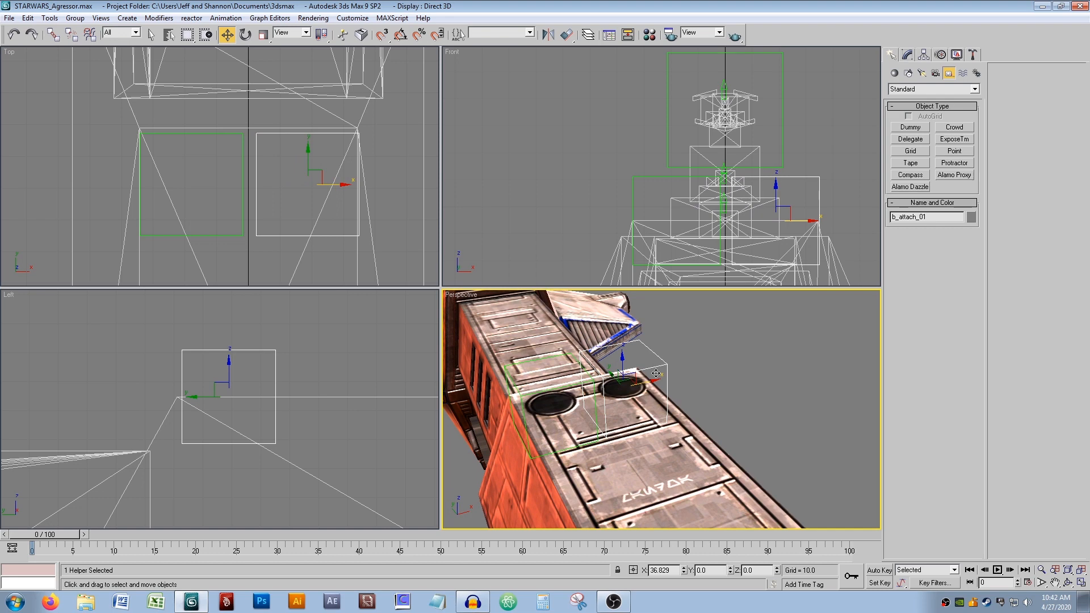
shift+drag(656, 373, 656, 373)
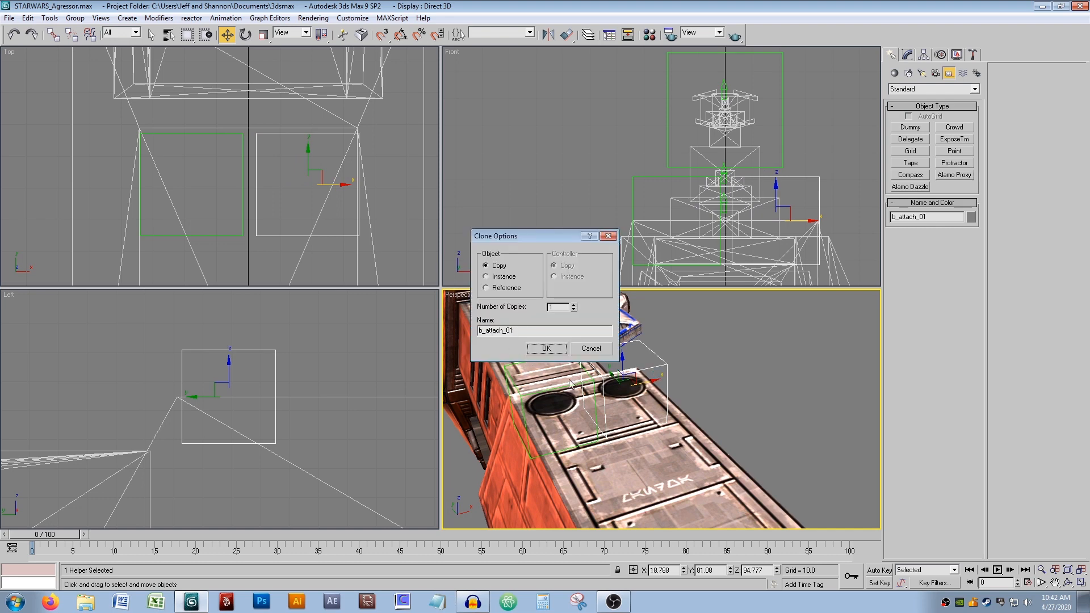
click(546, 348)
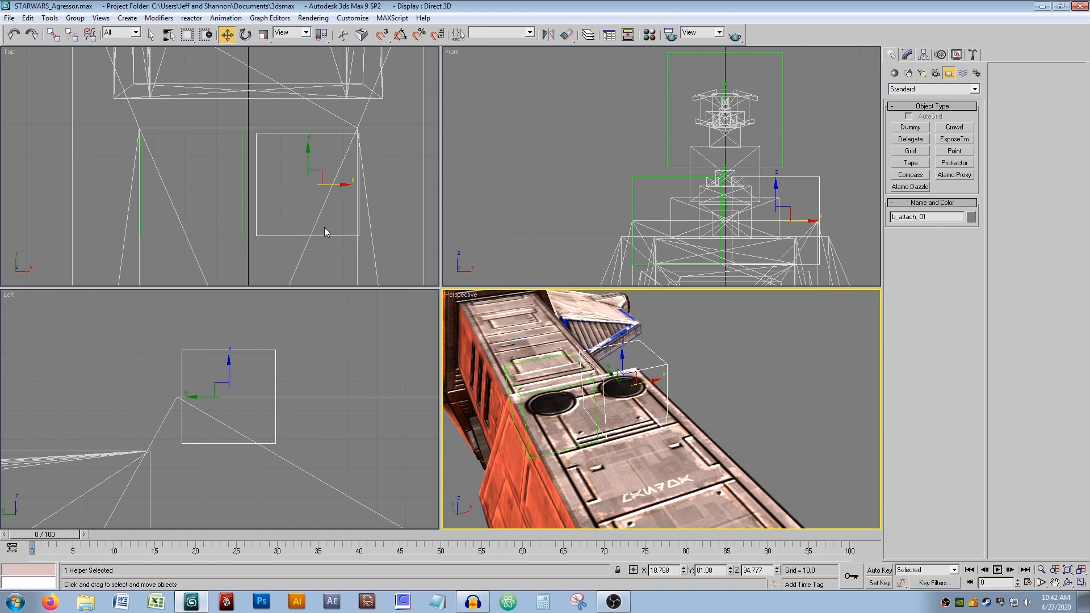
click(762, 414)
alt+middle_drag(761, 413, 685, 357)
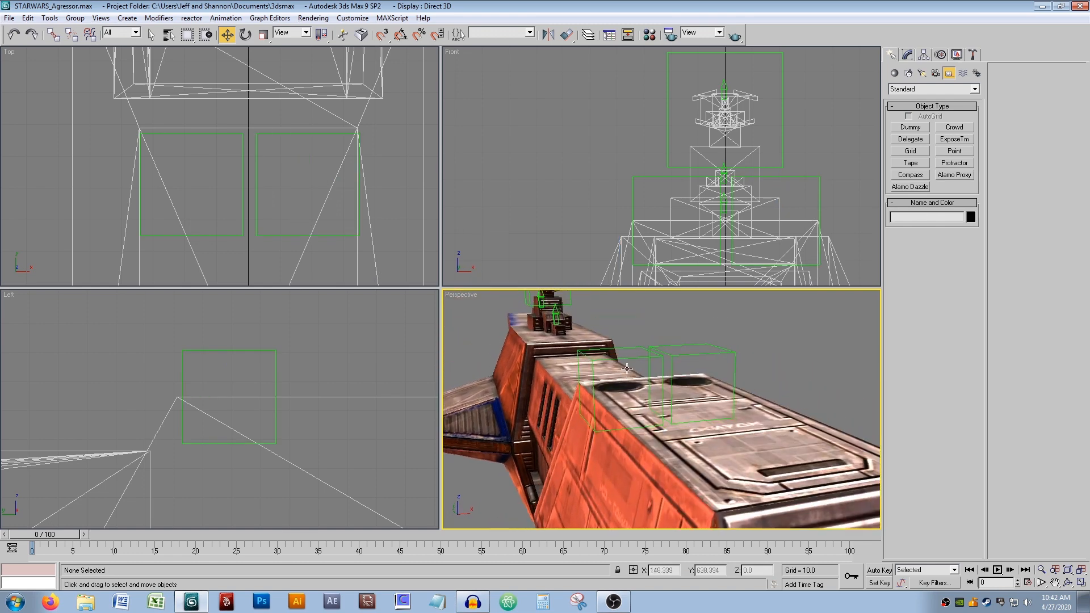
click(679, 354)
key(Delete)
Copy the b_attach_00 dummy straight up to about Z 134 and name the copy b_attach_00_damage.
click(659, 355)
middle_drag(659, 355, 638, 384)
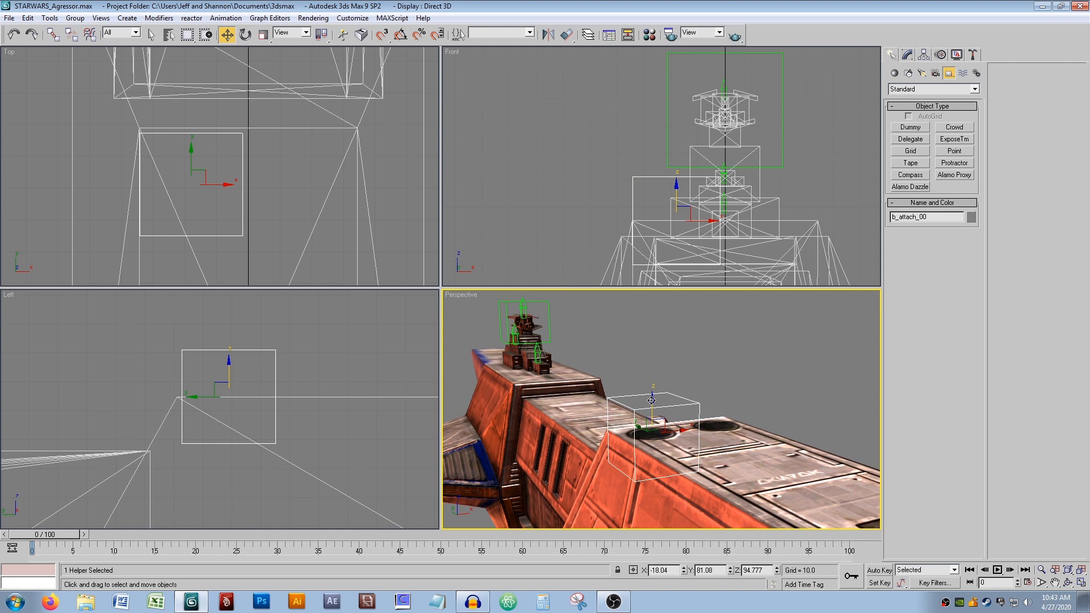
shift+drag(651, 400, 655, 378)
shift+drag(656, 350, 652, 322)
click(520, 330)
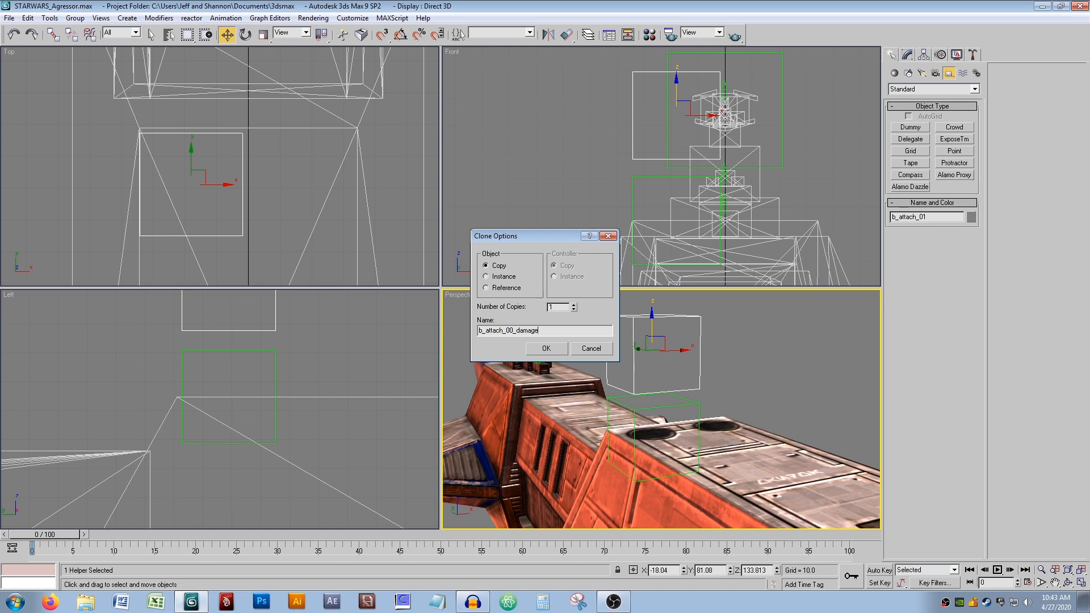
key(Return)
click(557, 363)
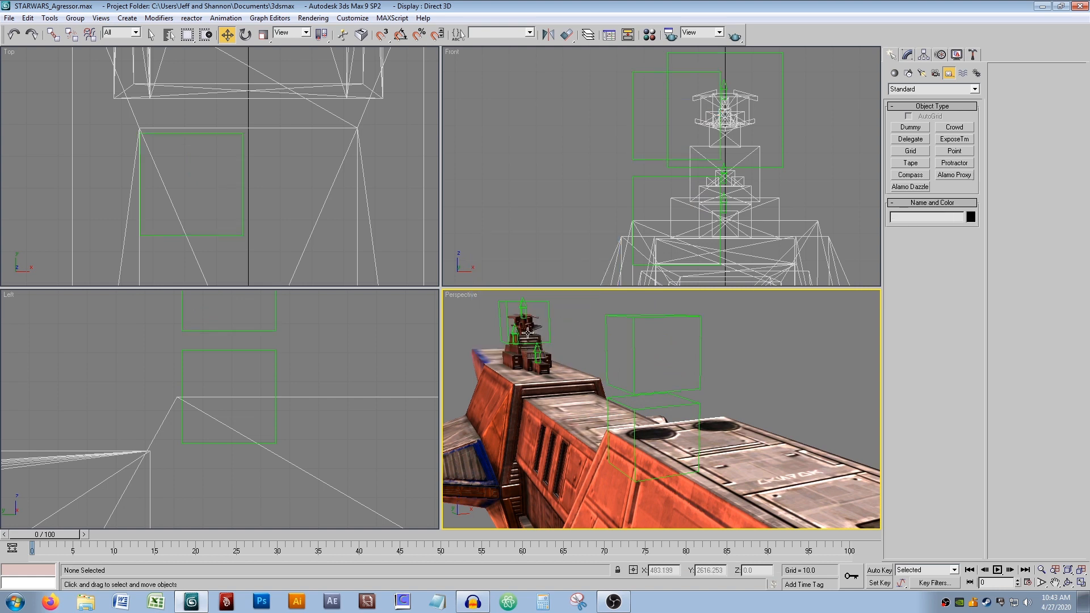
Create an Alamo Proxy inside the lower dummy and move it onto the deck surface at about X -19, Y 81, Z 95.
click(947, 177)
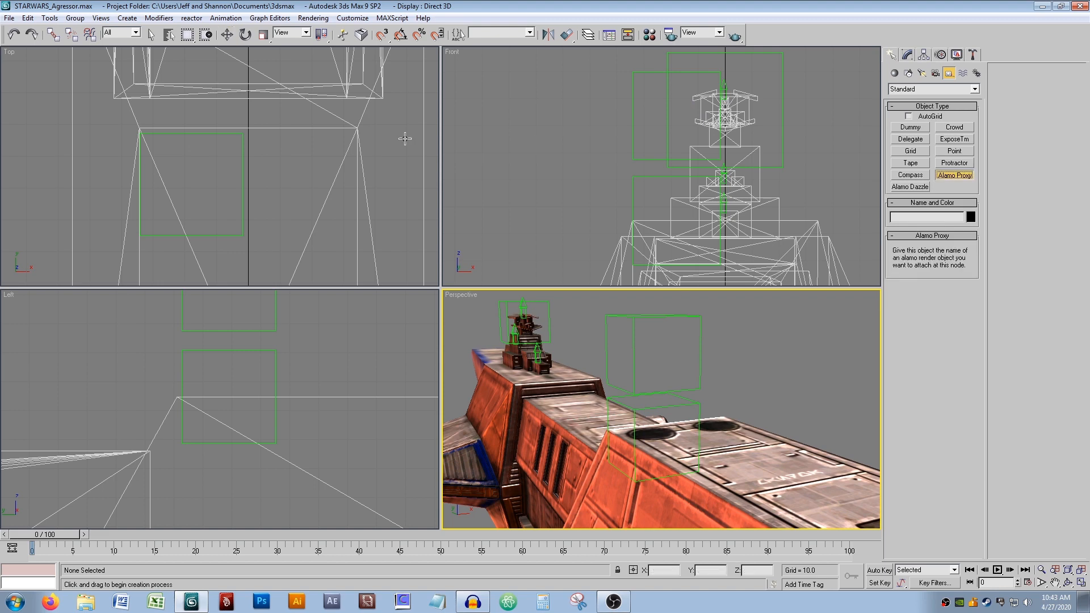
click(188, 184)
scroll(195, 400, down, 6)
key(w)
drag(204, 436, 209, 367)
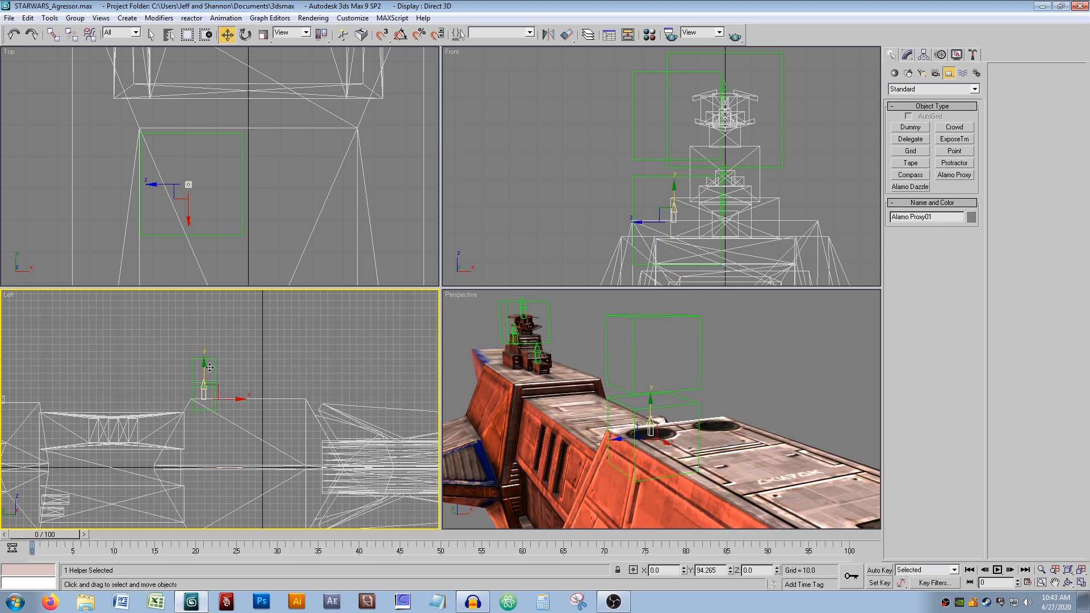
scroll(204, 395, up, 6)
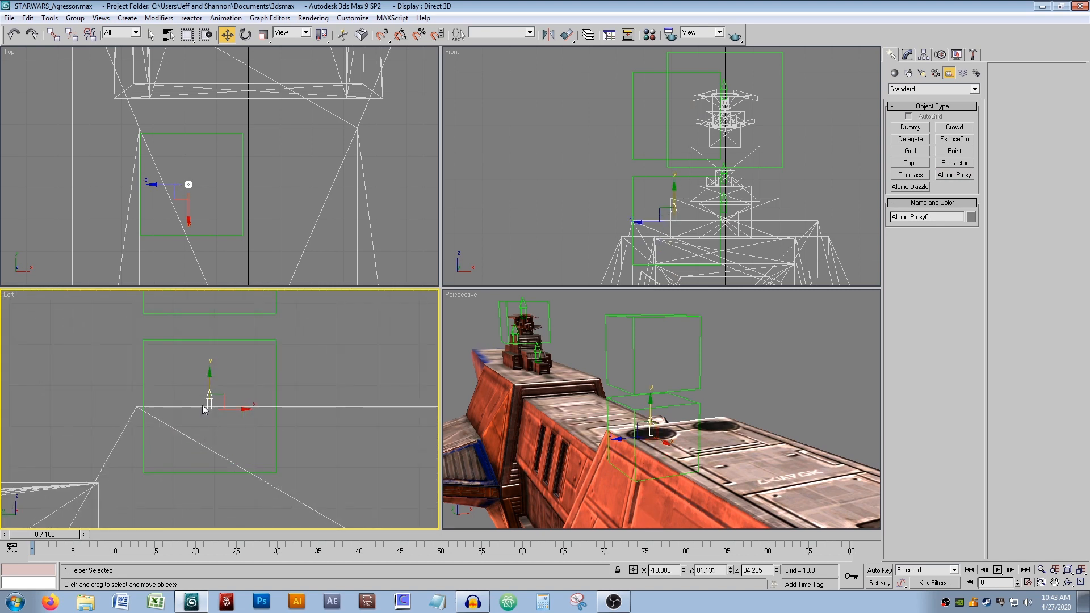
drag(223, 394, 225, 392)
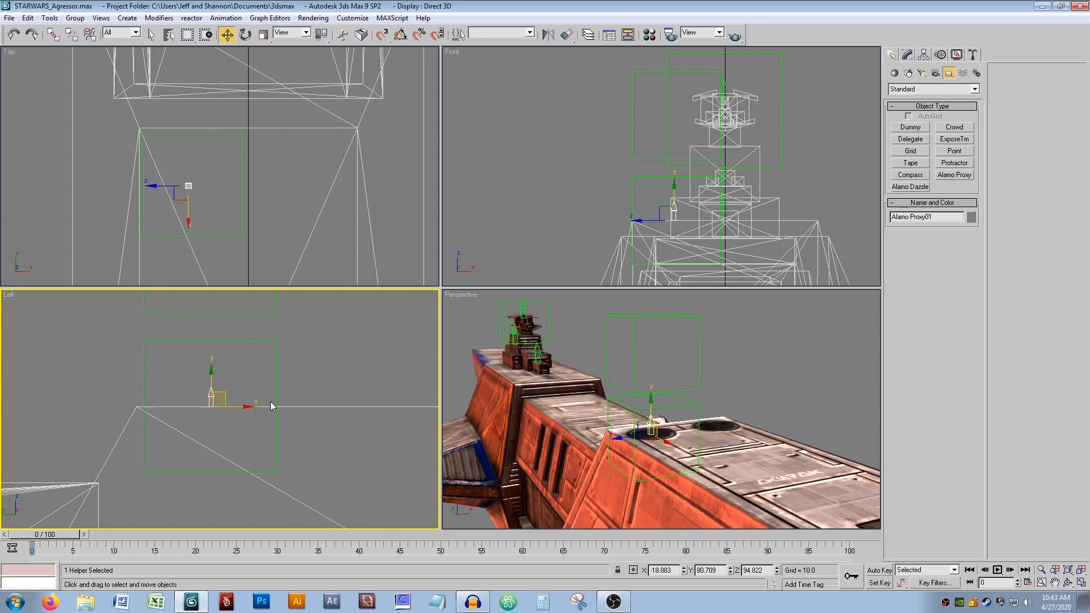
Rename the new Alamo Proxy b_hp_damage_med.
mouse_move(705, 458)
alt+middle_down()
mouse_move(702, 441)
mouse_move(717, 449)
alt+middle_up()
drag(950, 220, 857, 223)
text(b_hp_damage_med)
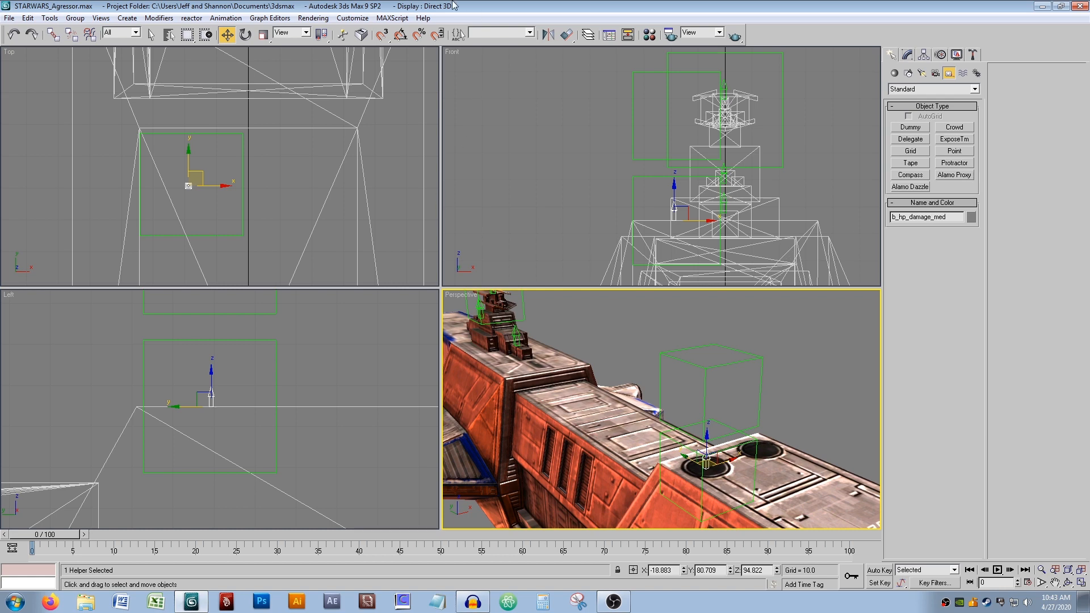
Link the damage proxy to the upper b_attach_00_damage dummy, and link that dummy to b_attach_00 below it.
click(53, 35)
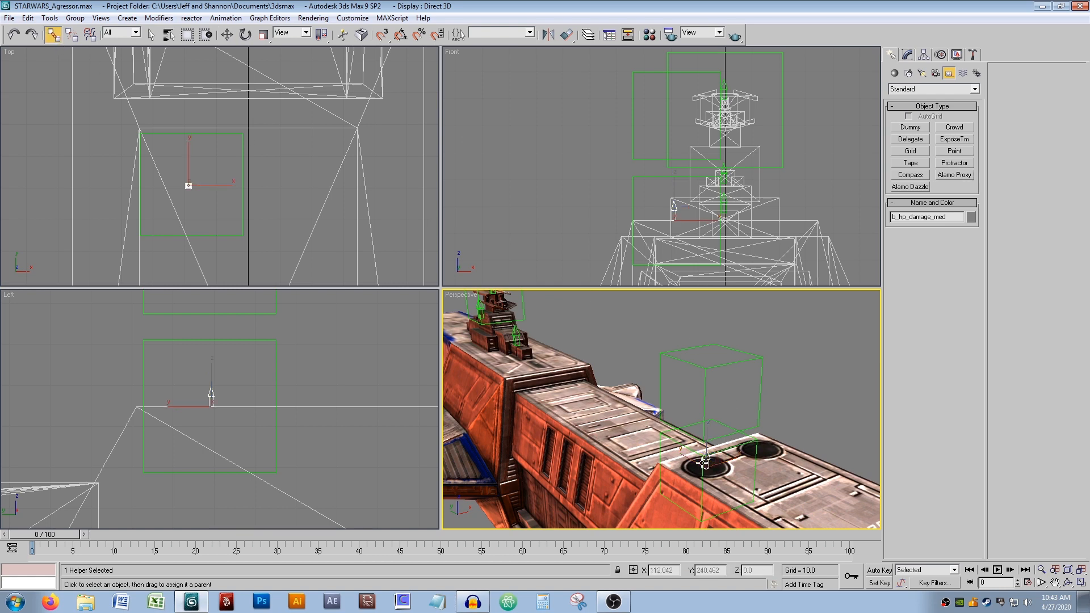
drag(706, 460, 755, 355)
alt+middle_drag(739, 350, 715, 314)
drag(715, 314, 663, 395)
right_click(800, 384)
click(802, 386)
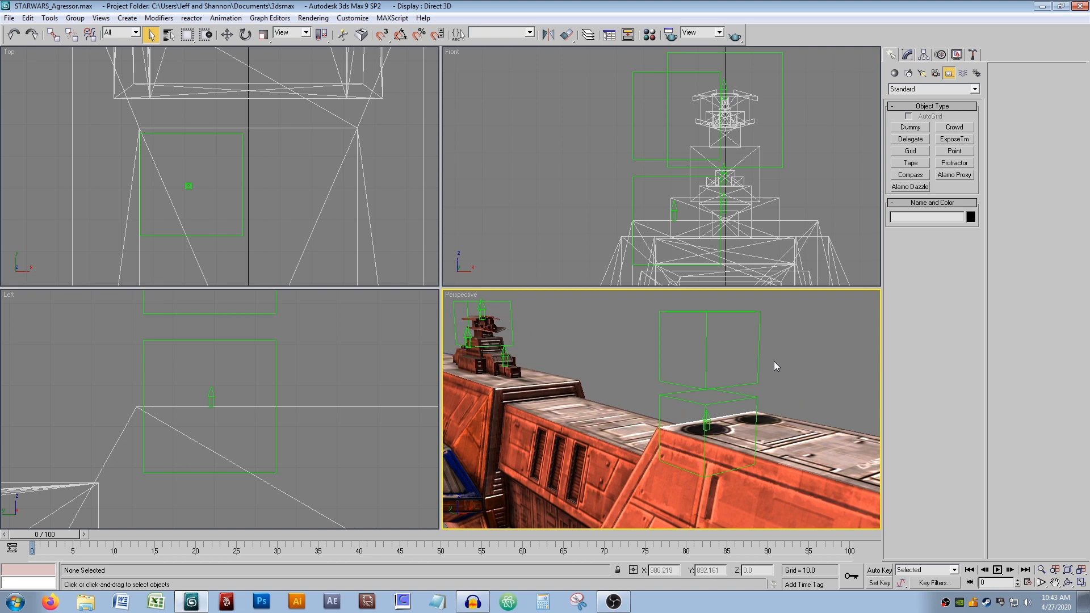
Unhide the b_attach_00_blast mesh by name and select it on the hull.
alt+middle_drag(768, 394, 731, 383)
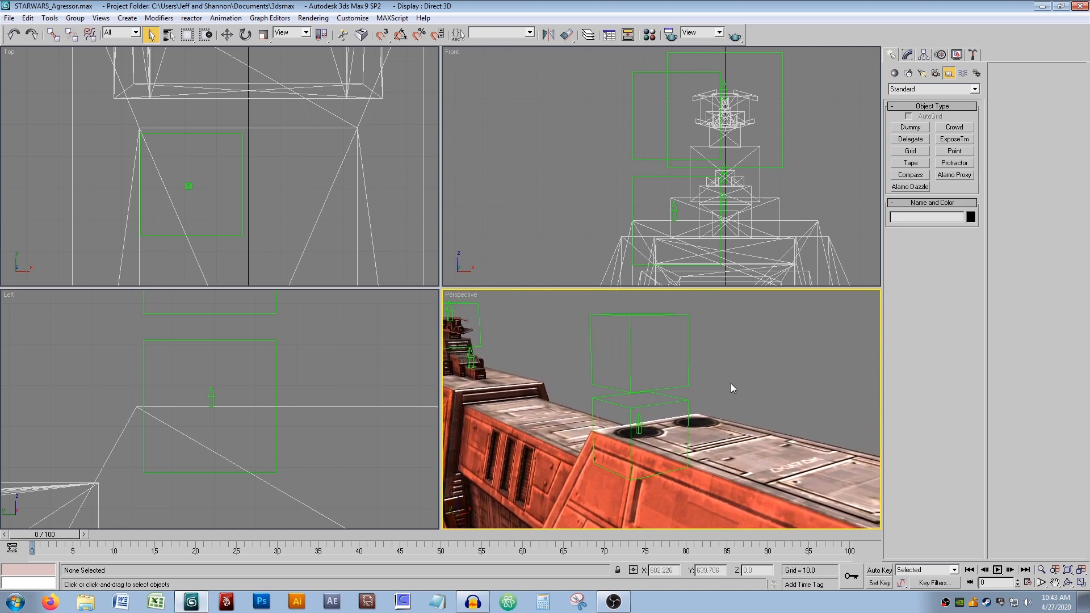
right_click(730, 342)
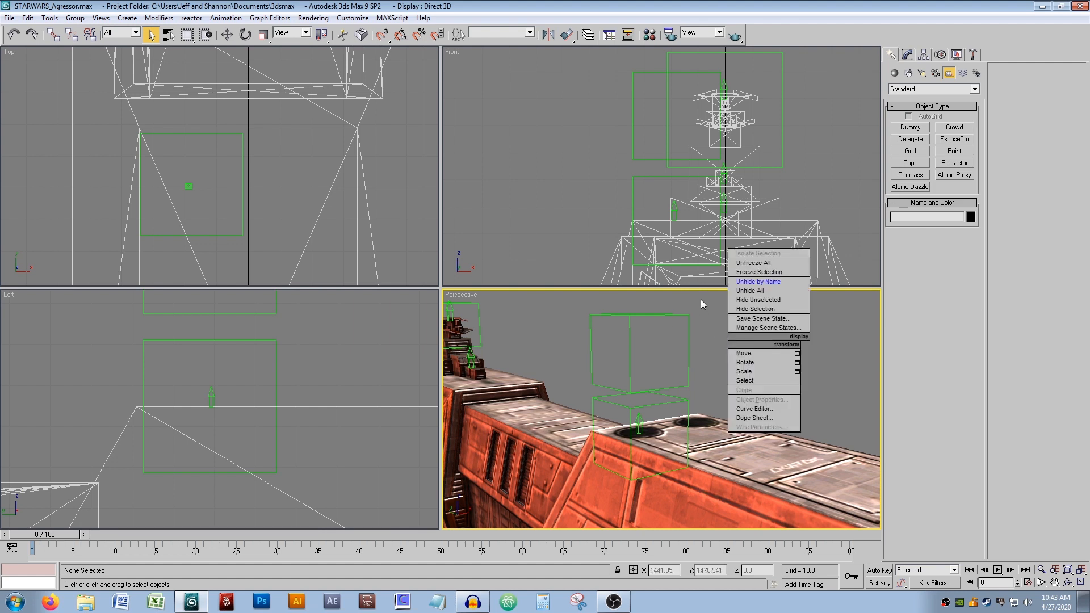
click(750, 281)
drag(517, 167, 389, 162)
click(335, 193)
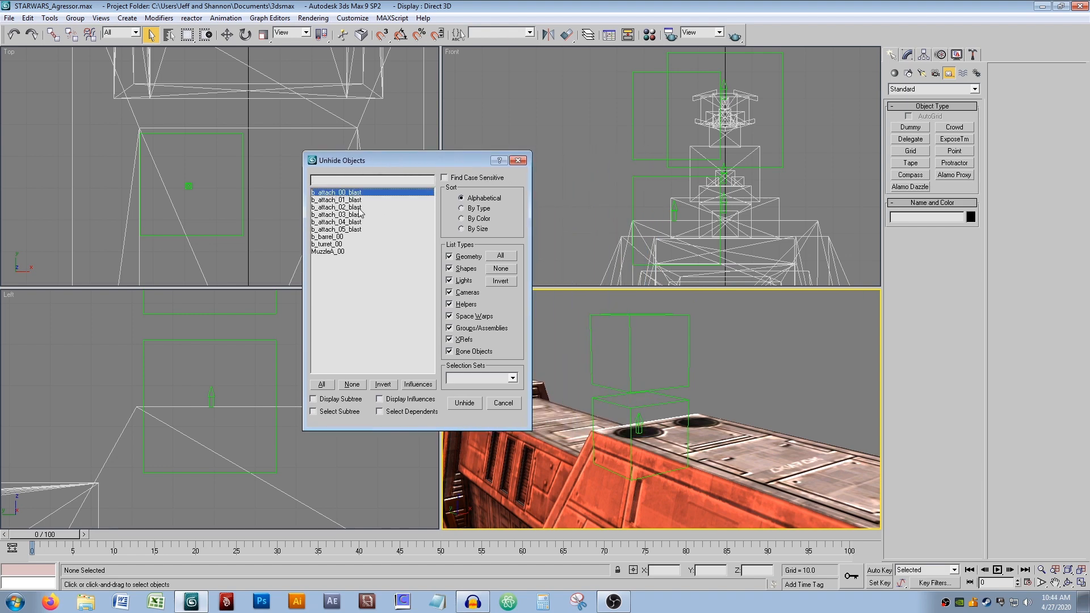
click(464, 403)
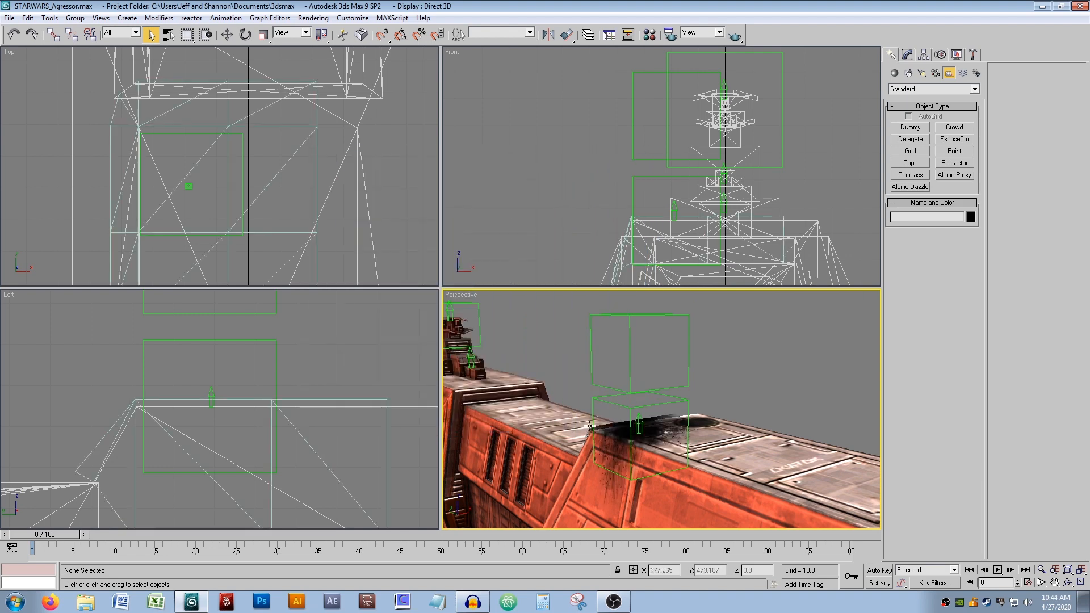
alt+middle_drag(605, 401, 598, 359)
click(619, 405)
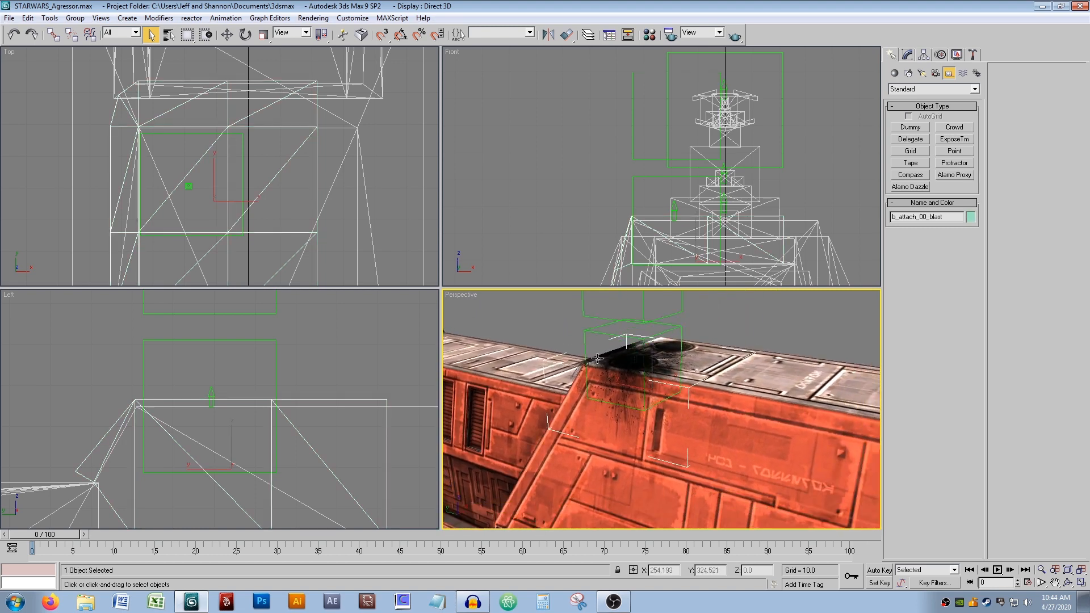
Raise the blast mesh to about Z 143 to inspect its shape in wireframe, restore shading and undo the move.
right_click(471, 295)
click(492, 332)
key(w)
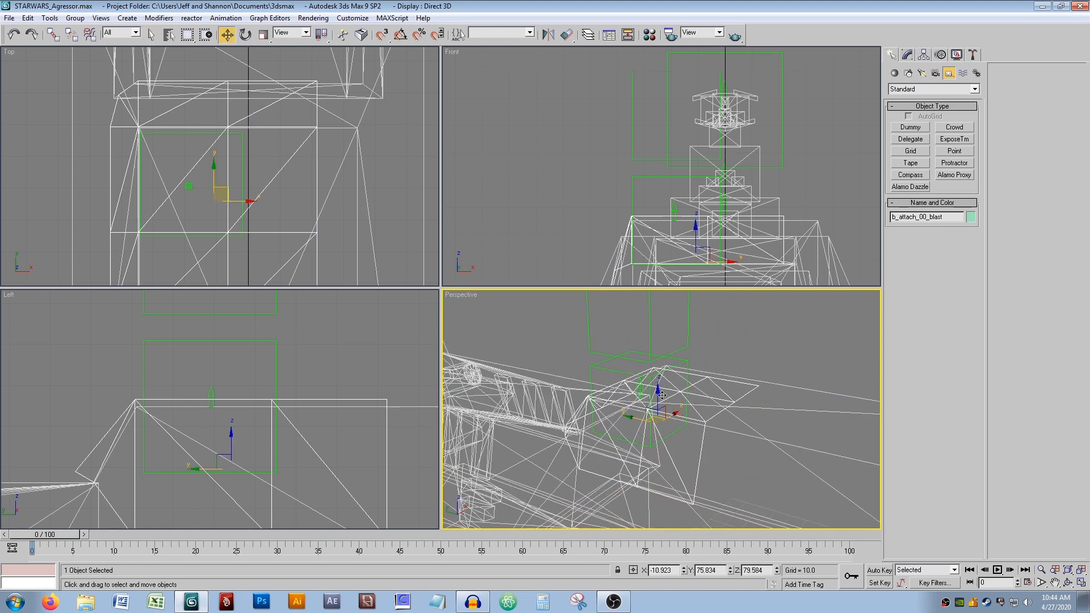
drag(661, 394, 635, 335)
middle_drag(636, 336, 576, 344)
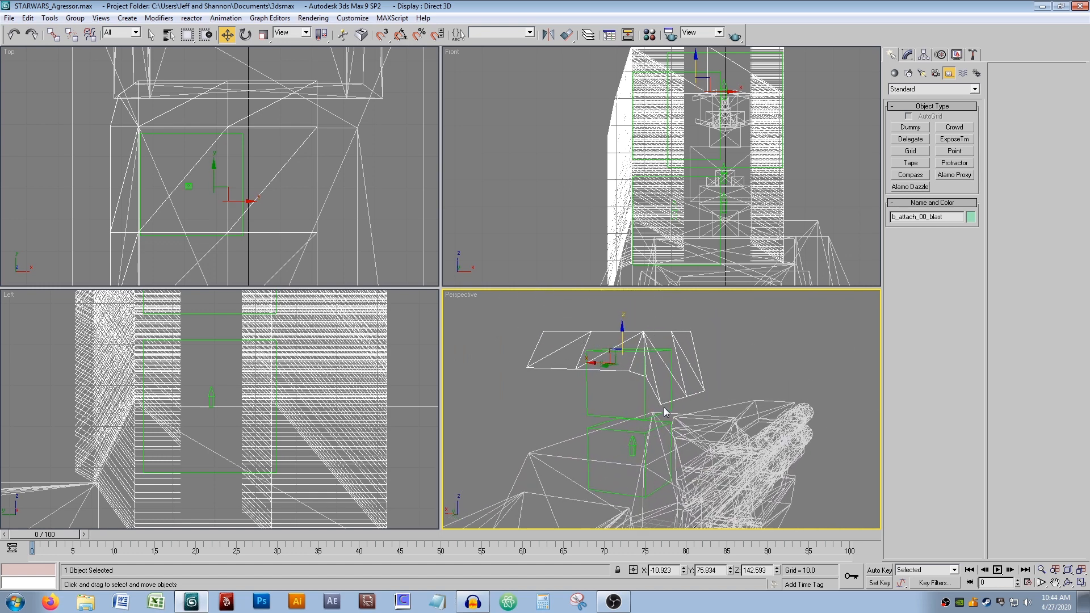
alt+middle_drag(681, 449, 620, 407)
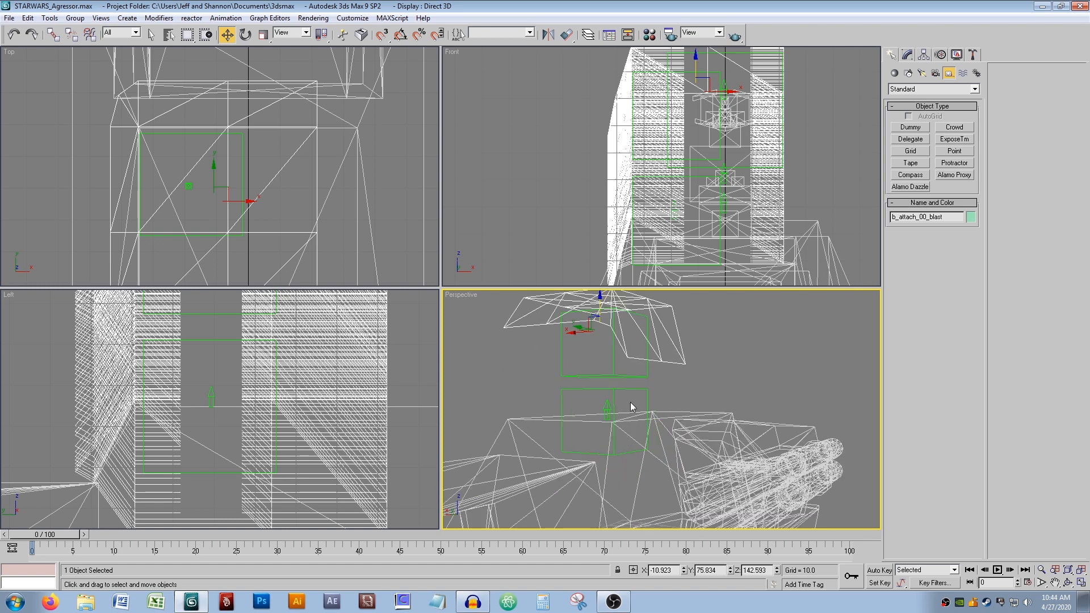
right_click(455, 295)
click(477, 319)
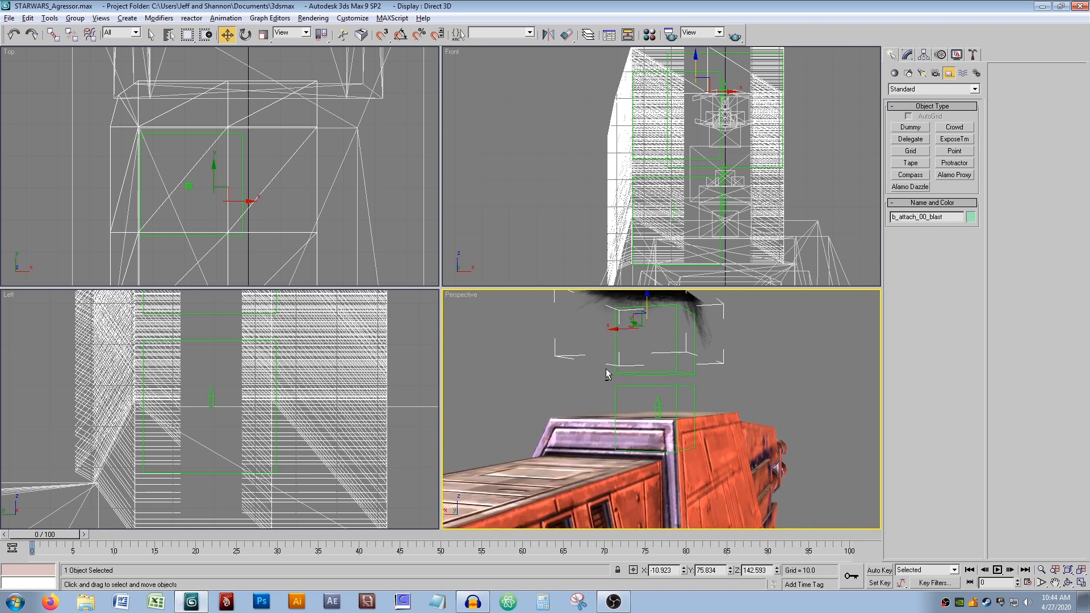
key(ctrl+z)
Examine the blast mesh's shader and base texture settings under 08 - Default in the Material Editor.
alt+middle_drag(656, 405, 647, 436)
scroll(632, 429, up, 3)
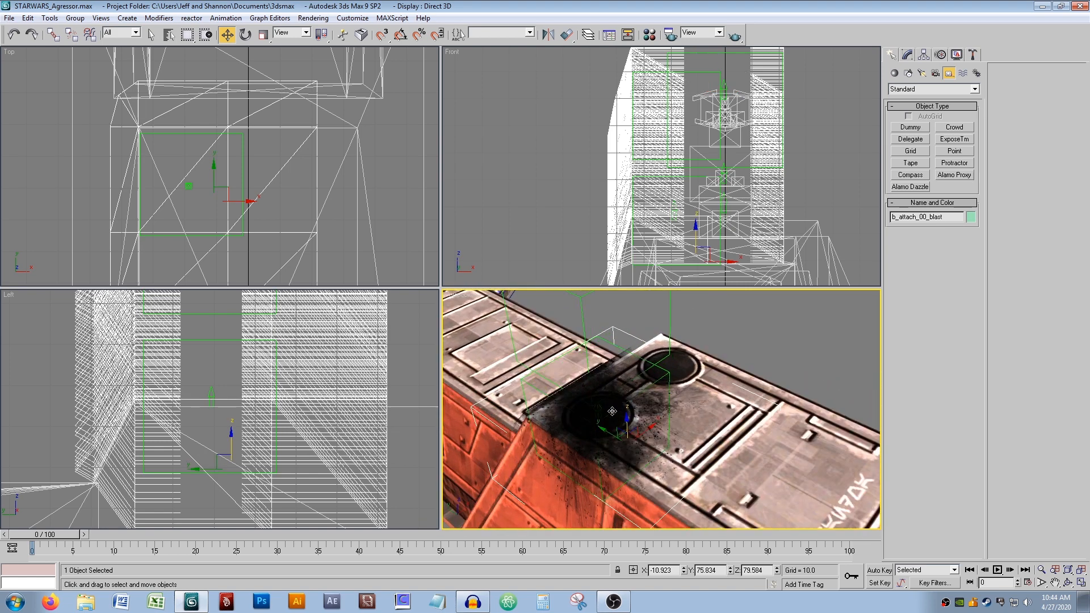
middle_drag(599, 407, 744, 405)
key(m)
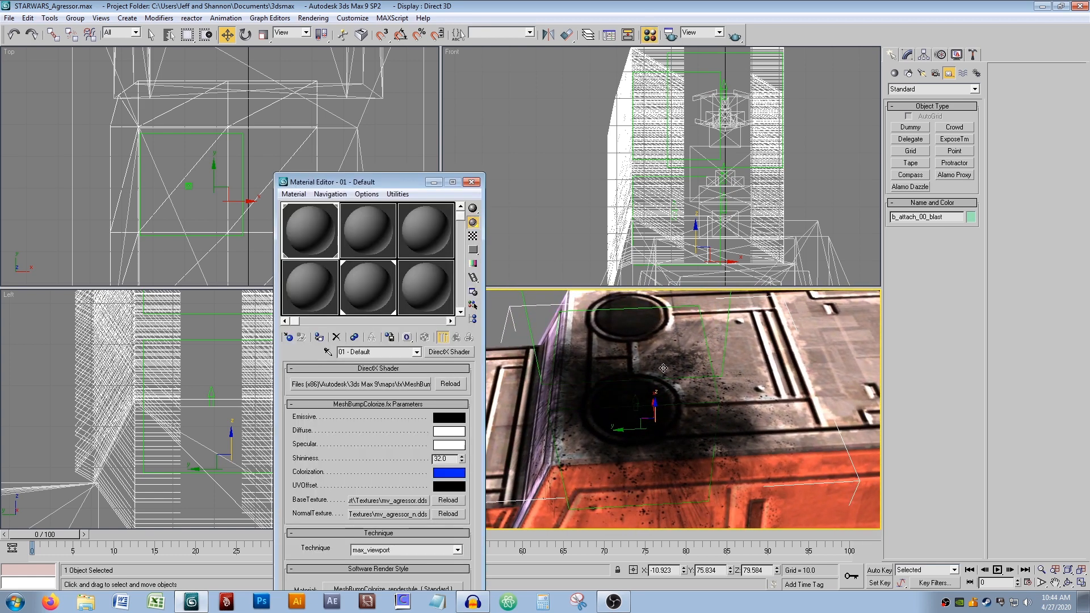
click(389, 288)
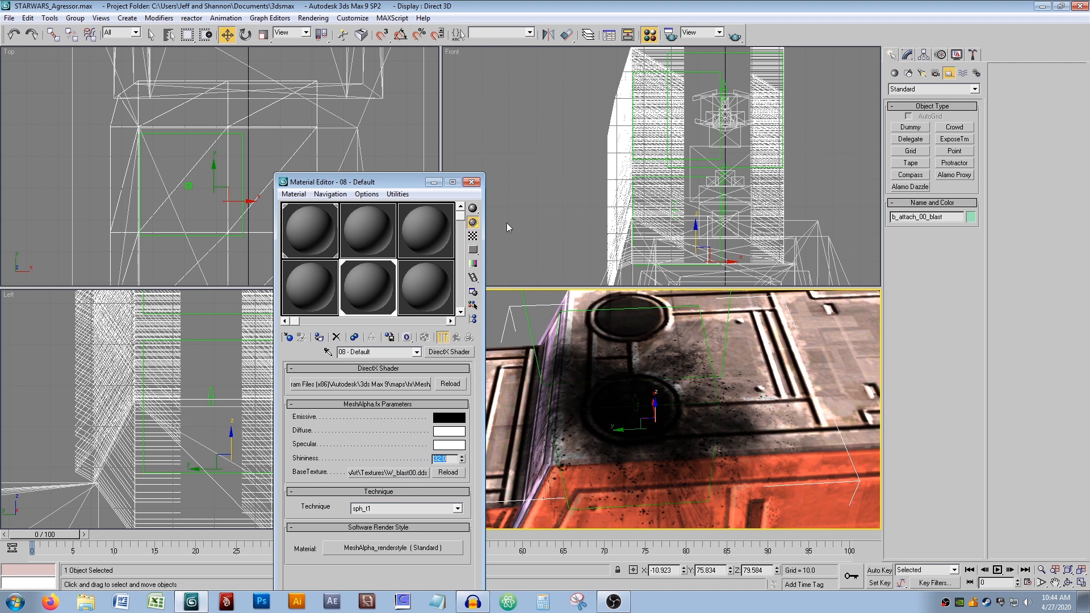
click(472, 181)
Lower the b_attach_00_blast mesh slightly to about Z 77.9 so it sits closer to the hull surface.
alt+middle_drag(636, 412, 794, 304)
middle_drag(300, 364, 305, 342)
mouse_move(284, 381)
middle_down()
mouse_move(339, 366)
mouse_move(277, 367)
middle_up()
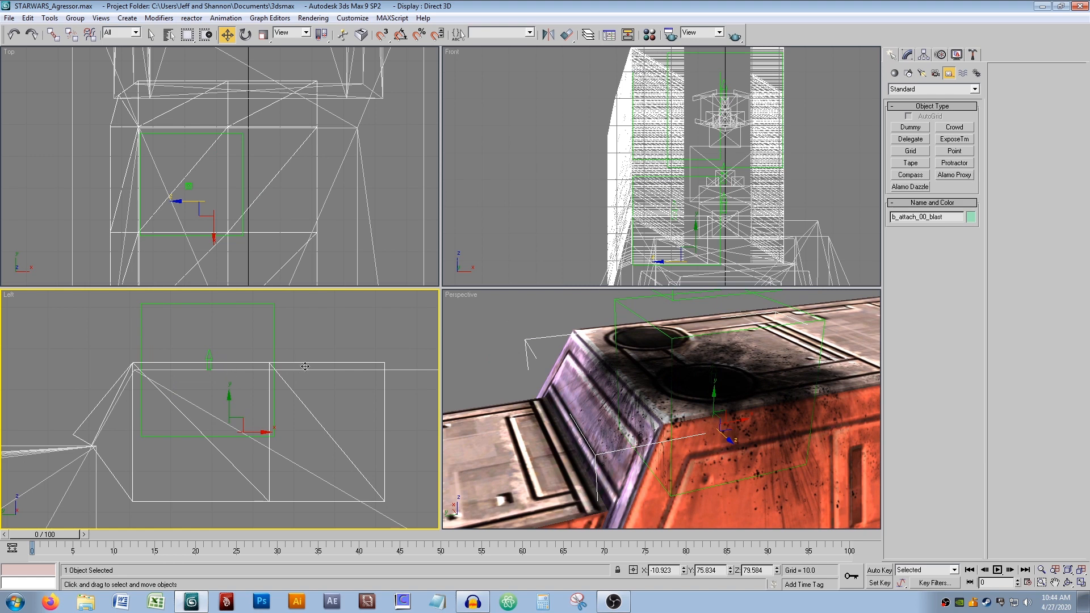
middle_drag(392, 365, 376, 341)
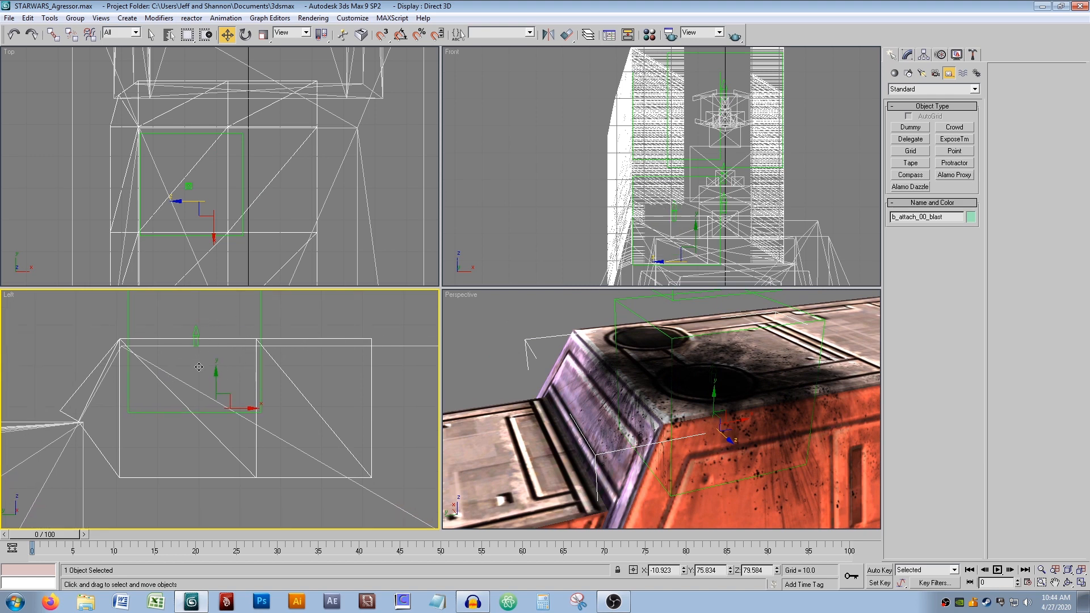
drag(216, 376, 218, 383)
middle_drag(621, 397, 687, 401)
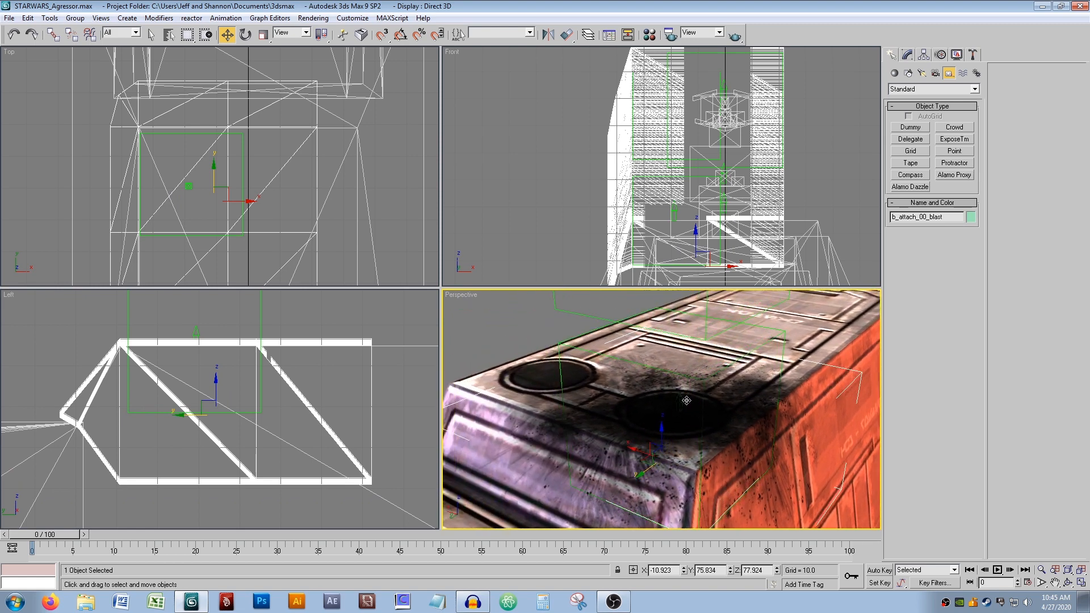
middle_drag(693, 363, 730, 396)
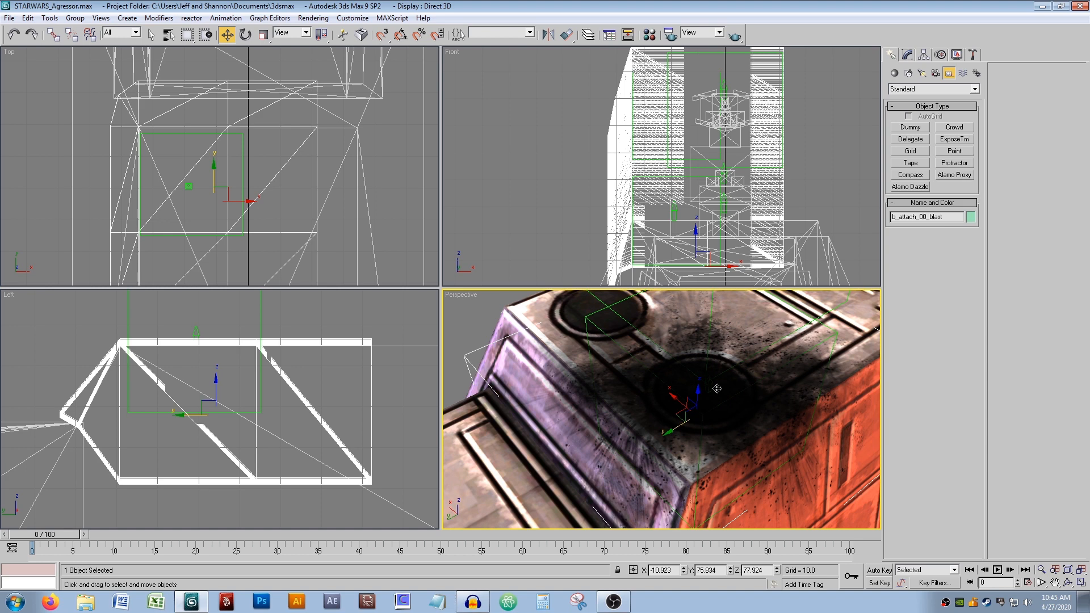
Raise the b_attach_00_blast mesh slightly to about Z 79.6 and check its fit on the hull from the side.
right_click(213, 359)
drag(235, 361, 234, 354)
middle_drag(220, 359, 234, 366)
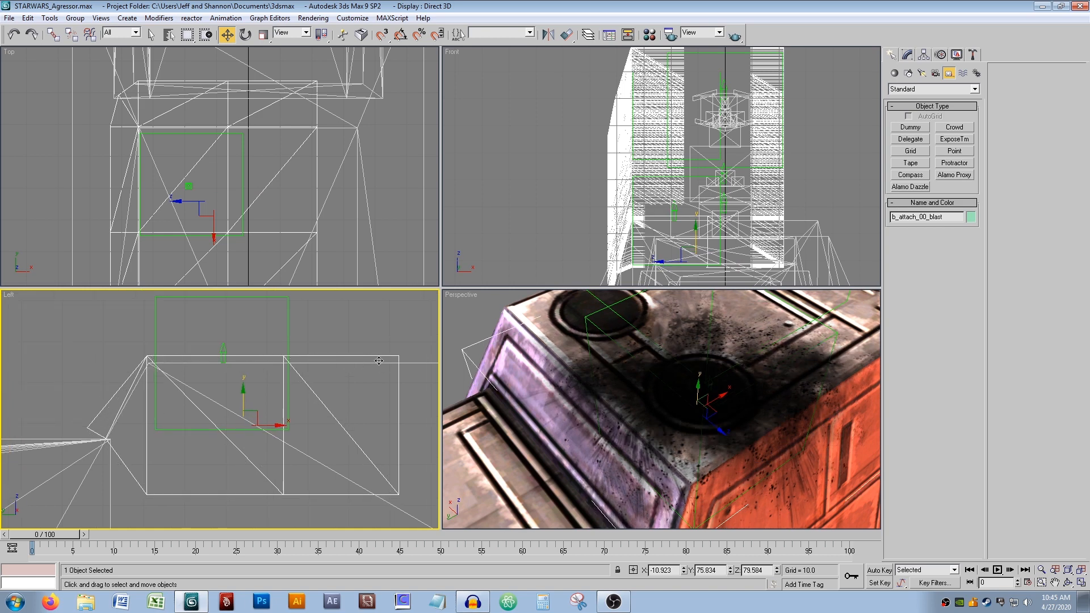
middle_drag(378, 361, 365, 358)
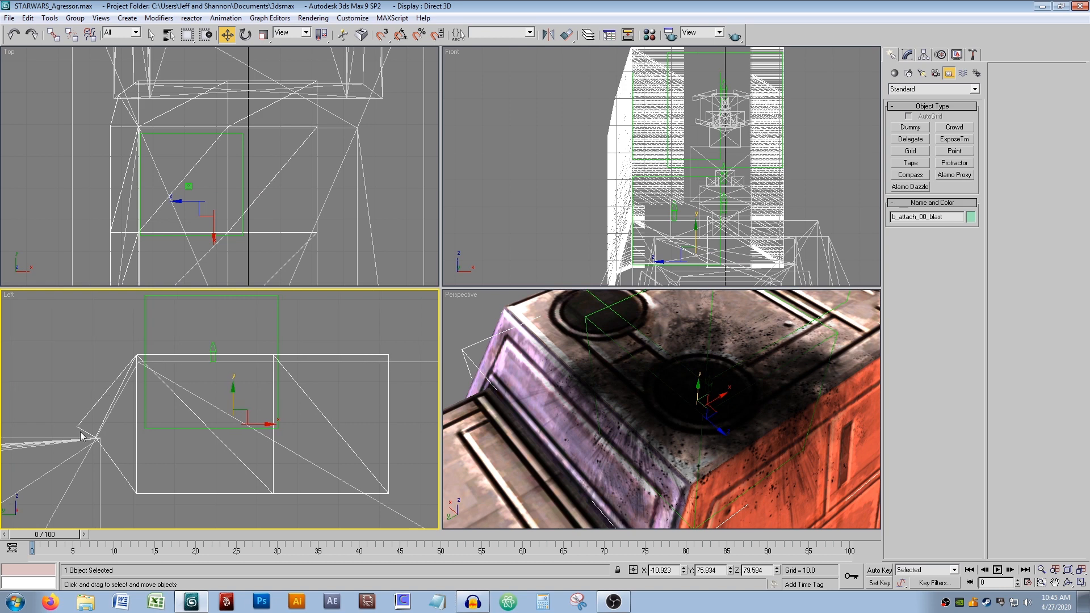
click(384, 342)
middle_drag(688, 362, 680, 380)
middle_drag(733, 405, 563, 318)
click(454, 375)
scroll(599, 359, down, 2)
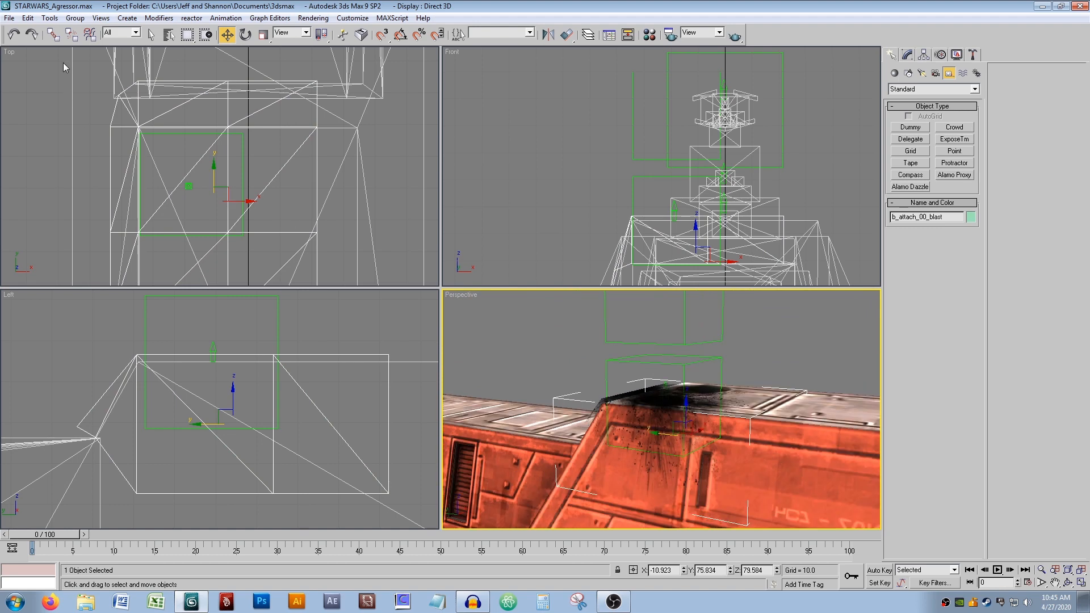
Link the b_attach_00_blast mesh to the hardpoint dummy surrounding it on the hull, then clear the selection.
click(52, 35)
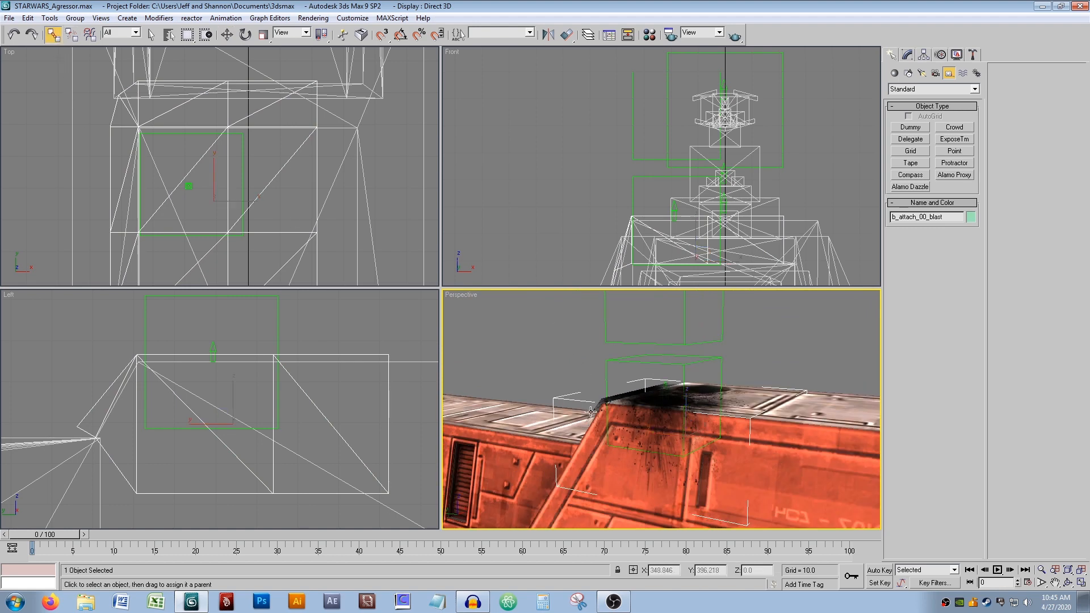
drag(597, 409, 619, 360)
click(923, 218)
text(0)
click(804, 360)
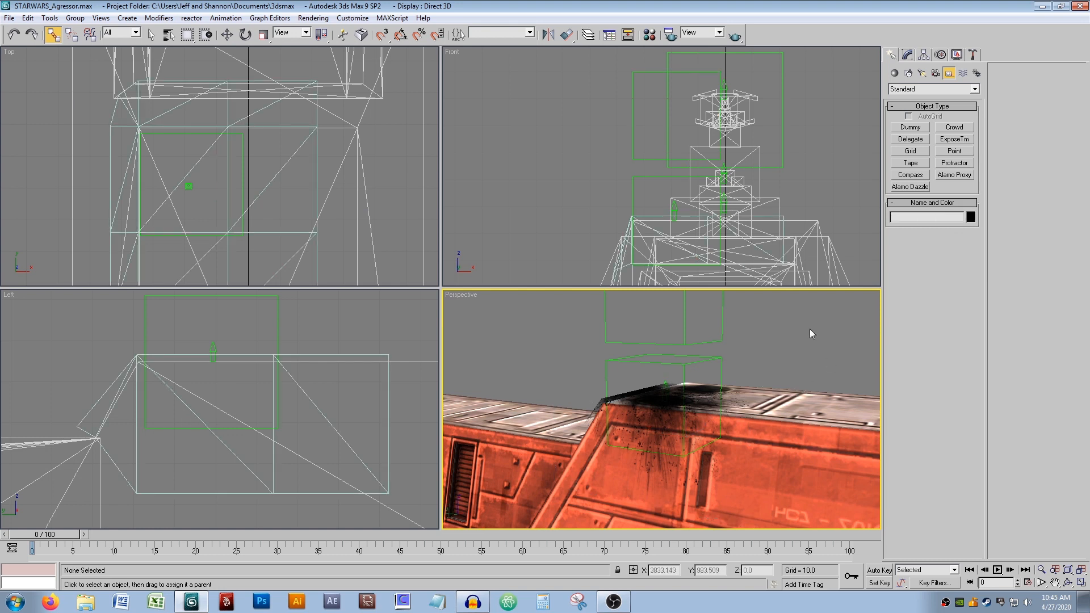
Create a dummy in the front view, centred on the large engine nozzle just above the ship's centreline.
middle_drag(749, 343, 710, 376)
scroll(713, 387, down, 3)
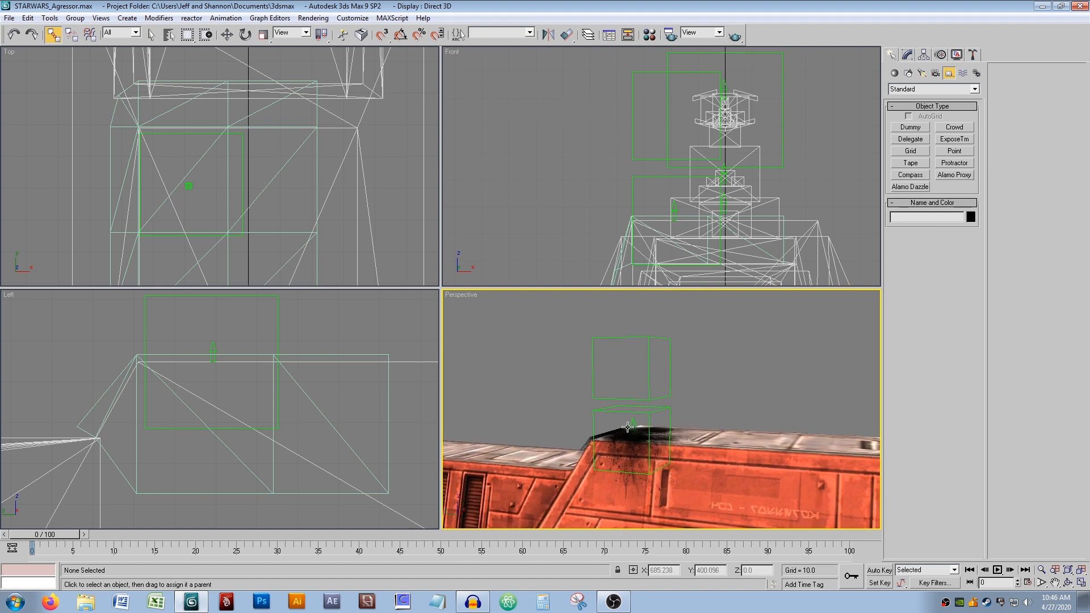
alt+middle_drag(645, 408, 664, 377)
scroll(661, 366, down, 3)
middle_drag(574, 415, 710, 410)
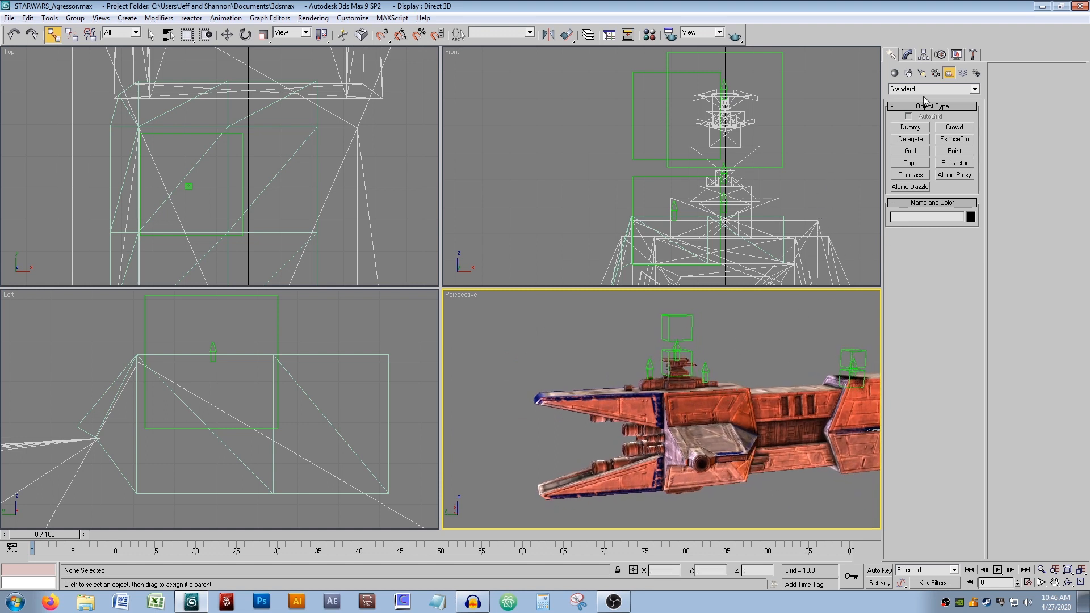
click(911, 127)
scroll(659, 179, up, 10)
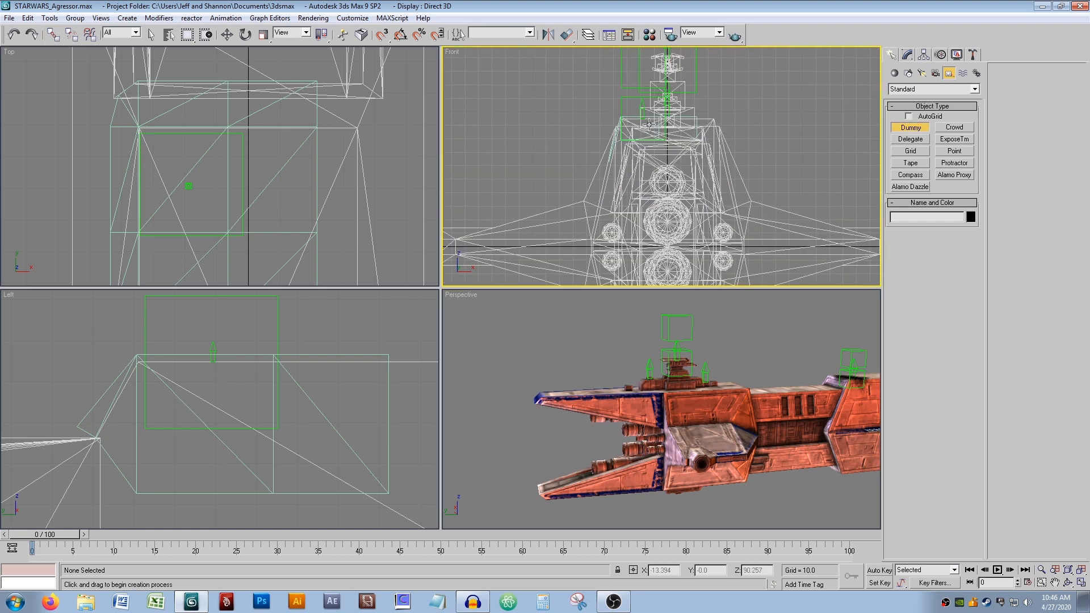
drag(674, 201, 642, 169)
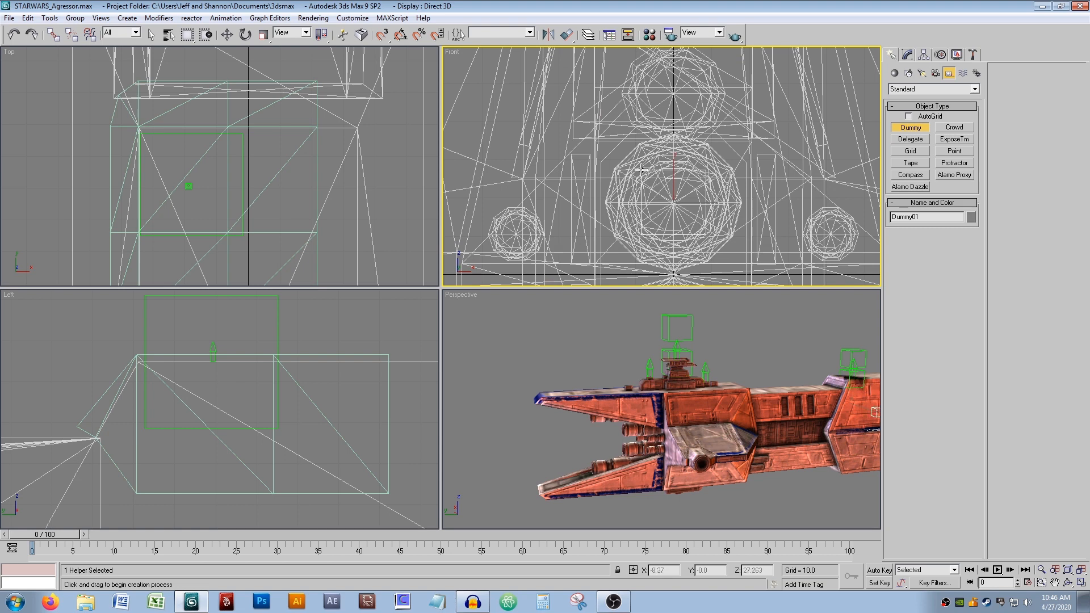
Move the new dummy along the ship to the rear engines, at about Y 526.8.
right_click(842, 201)
key(w)
scroll(202, 373, down, 8)
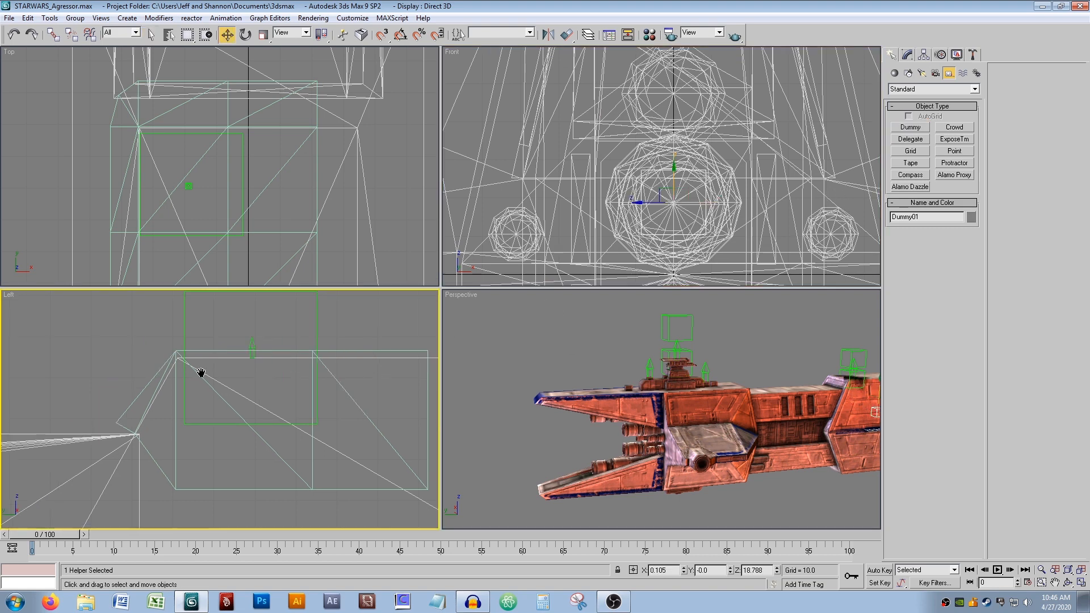
drag(378, 413, 107, 414)
scroll(252, 395, up, 4)
scroll(252, 395, up, 5)
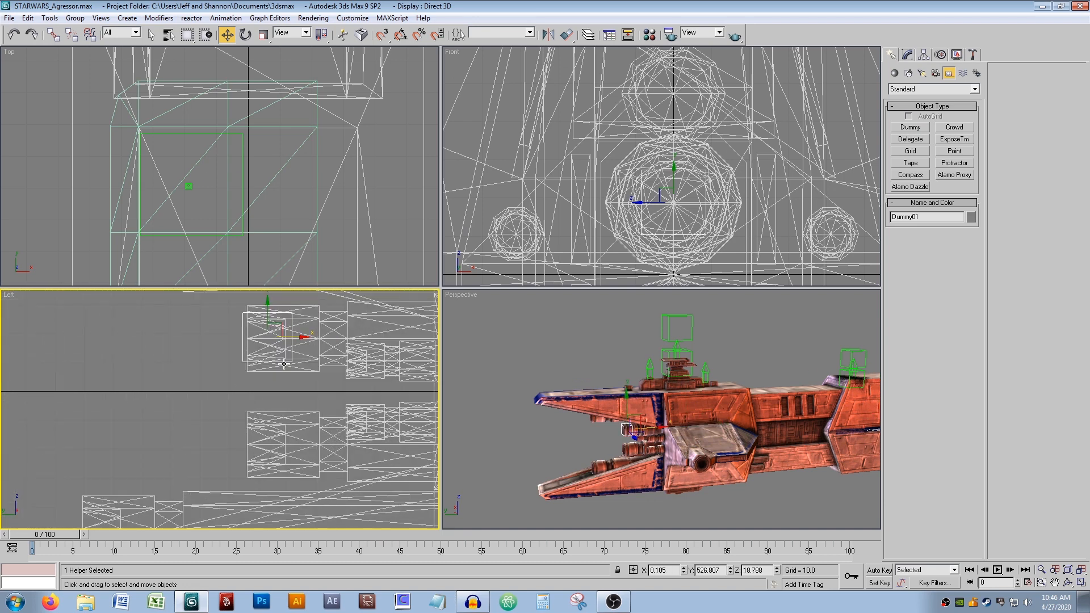
Fine-tune the dummy's position at the mouth of the upper central engine nozzle, to about Y 531.2 and Z 18.2.
middle_drag(264, 380, 281, 361)
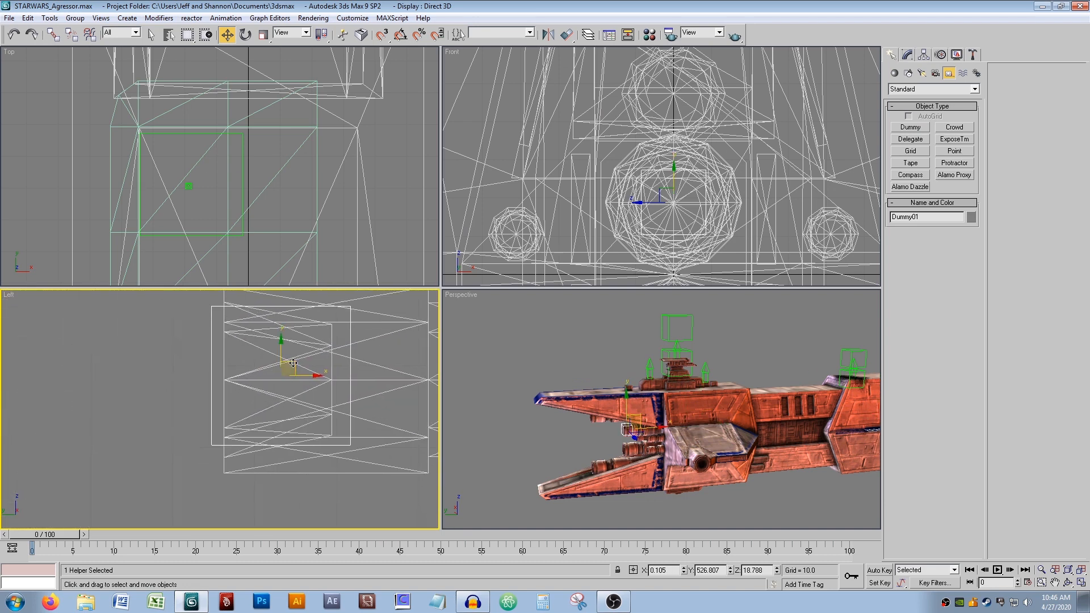
drag(292, 363, 235, 369)
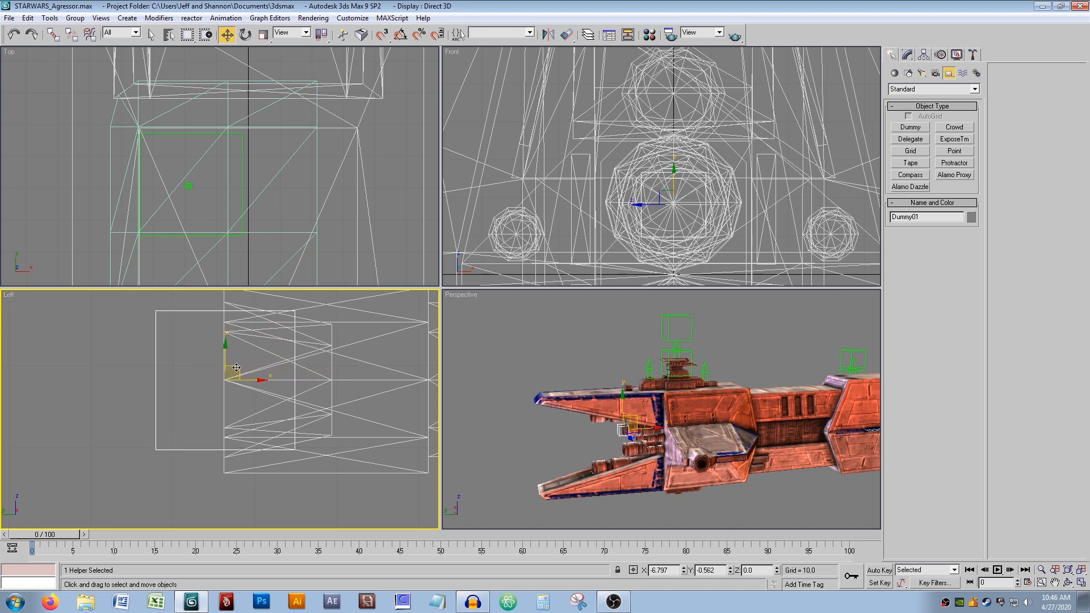
middle_drag(255, 378, 202, 389)
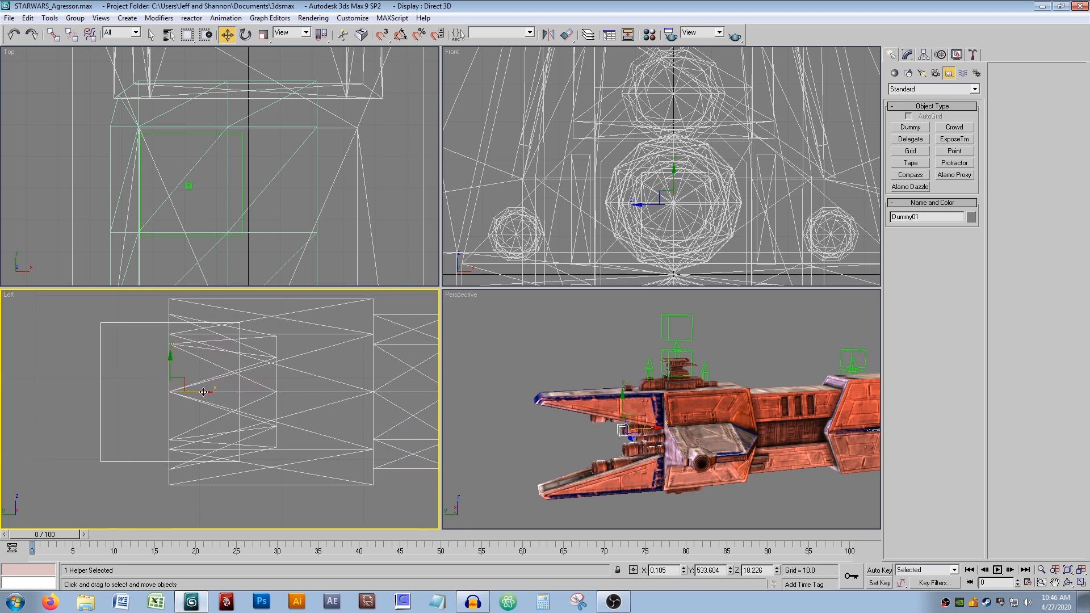
drag(207, 393, 236, 388)
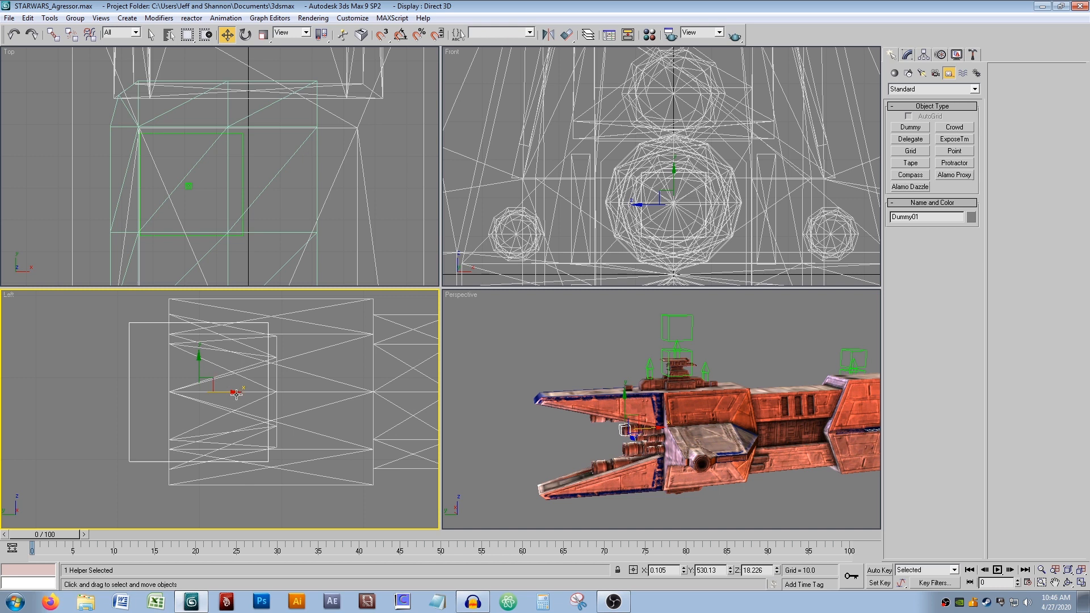
drag(237, 393, 208, 393)
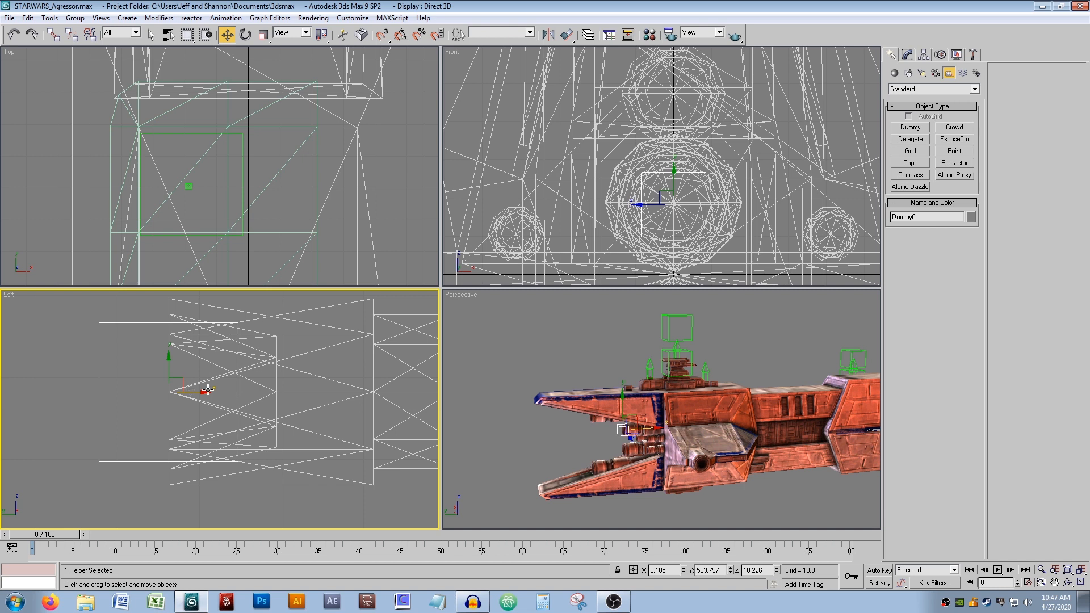
drag(205, 393, 227, 388)
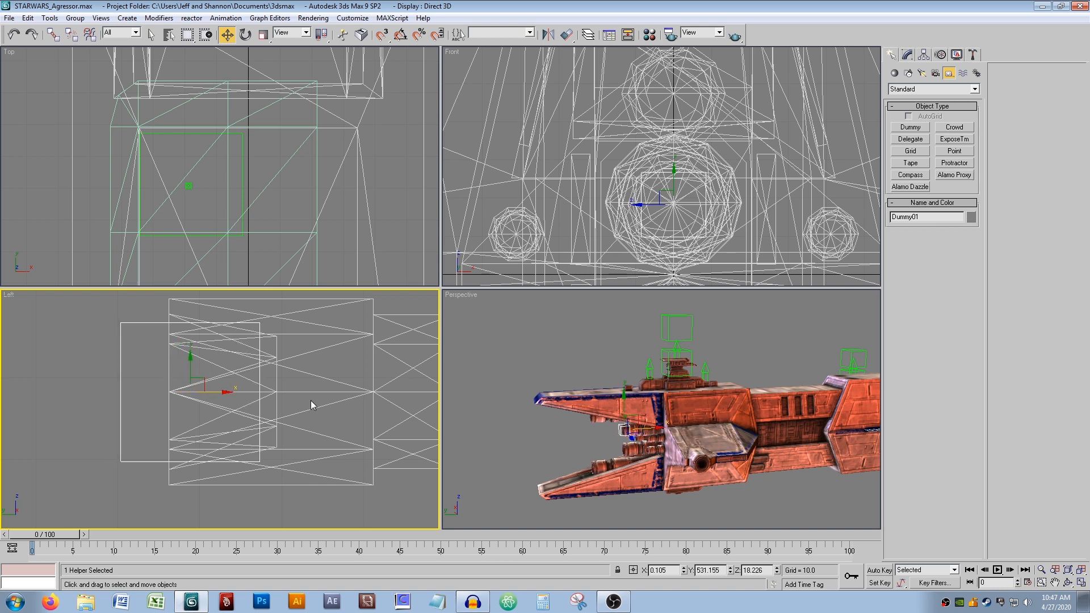
Check the dummy's placement at the engine nozzle and rename it b_engines.
middle_drag(580, 423, 612, 376)
scroll(636, 387, up, 4)
scroll(614, 379, up, 2)
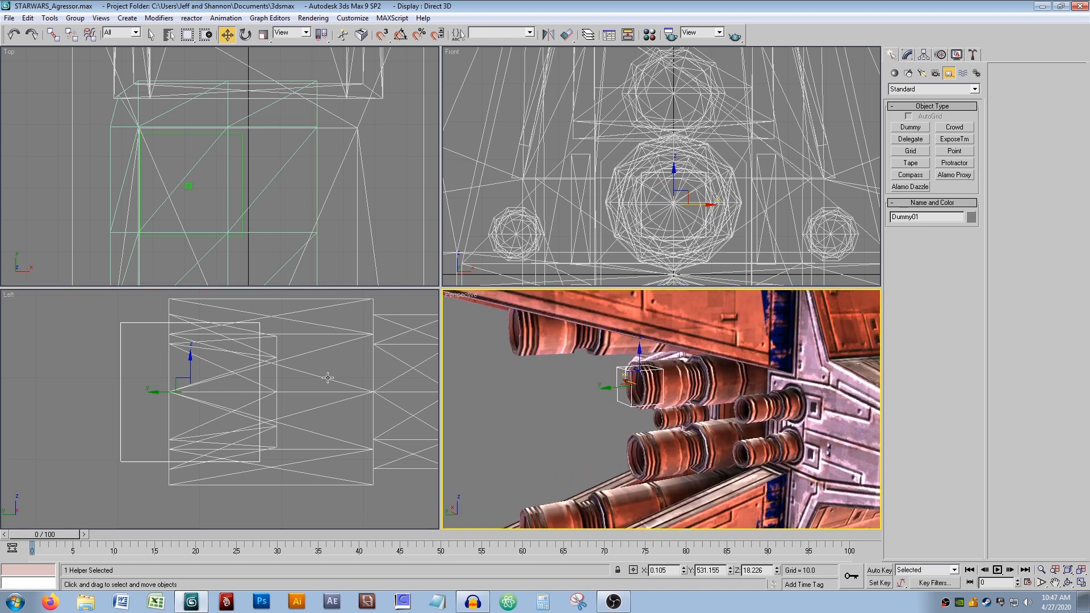
middle_drag(398, 375, 373, 378)
scroll(373, 378, down, 4)
scroll(683, 404, up, 2)
middle_drag(690, 388, 643, 384)
double_click(927, 217)
text(b_engines)
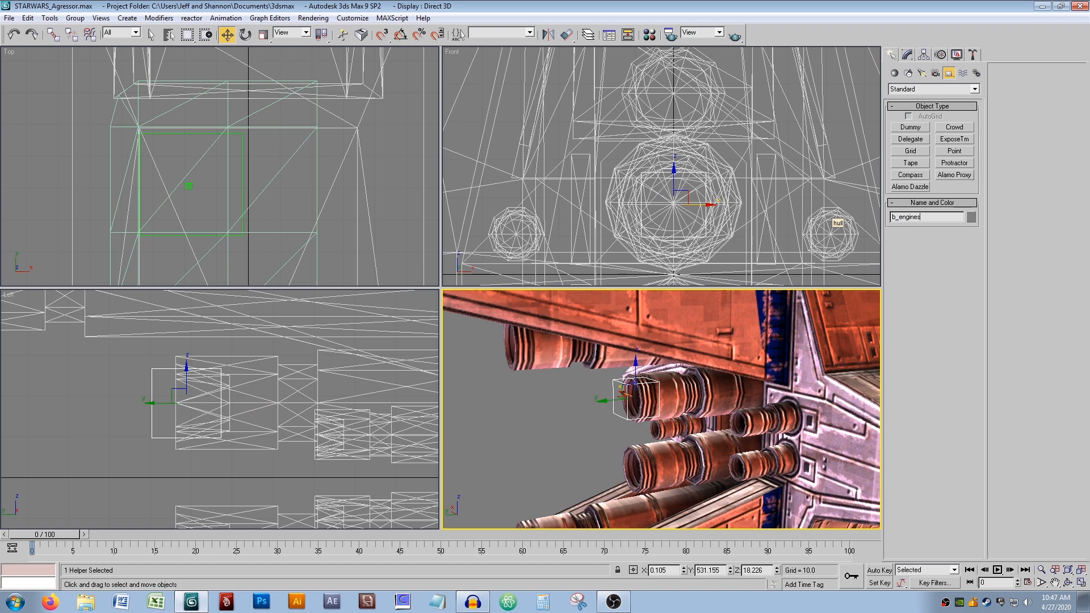
Move the b_engines dummy to the centre of the engine cluster, at about Y 506.6 and Z 0.
scroll(679, 375, down, 4)
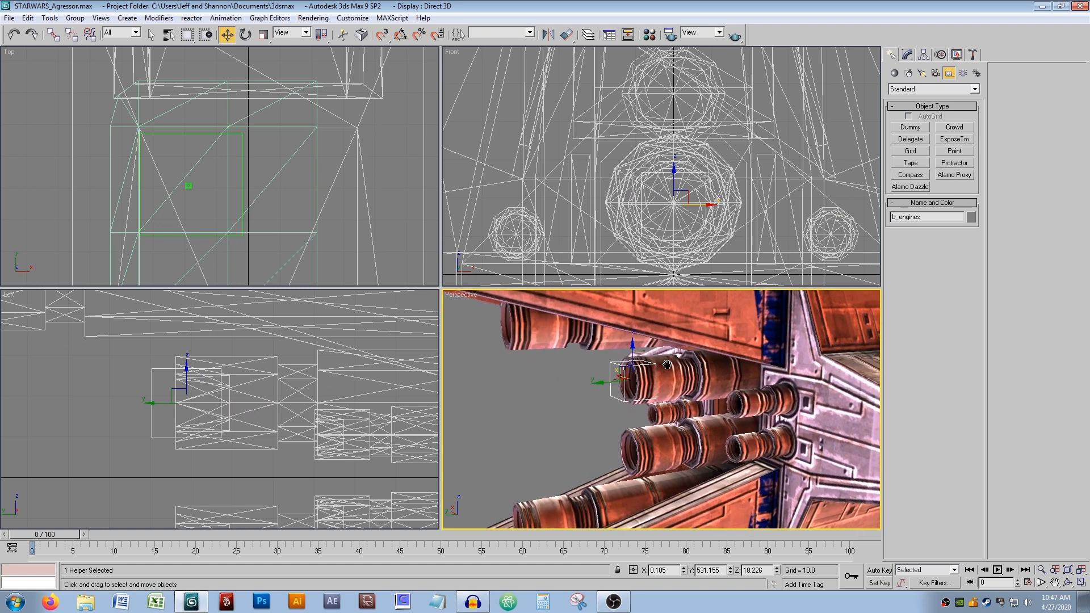
alt+middle_drag(595, 382, 589, 371)
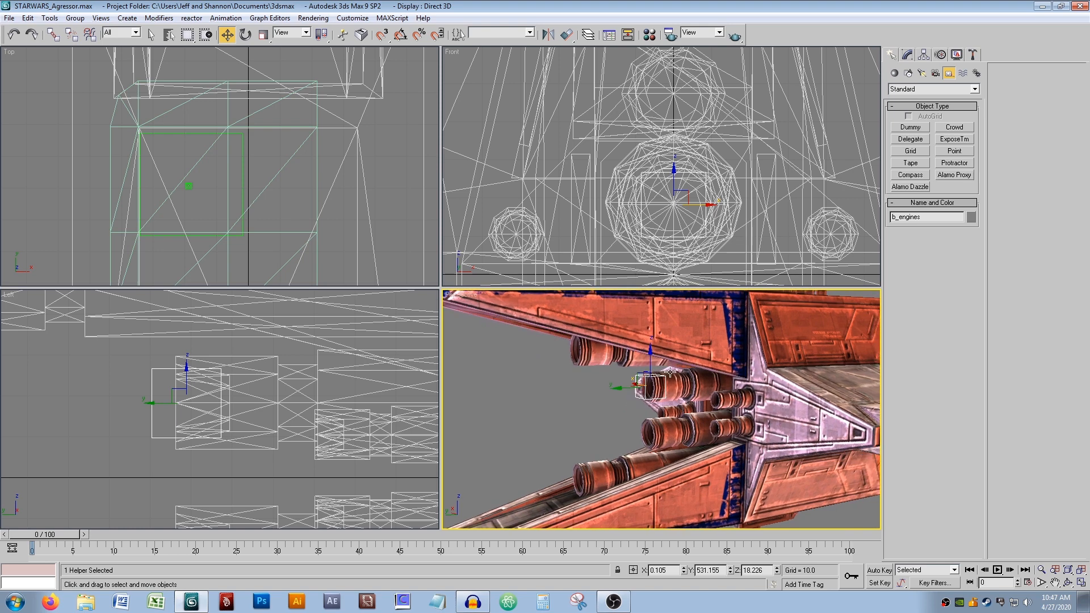
scroll(170, 315, down, 4)
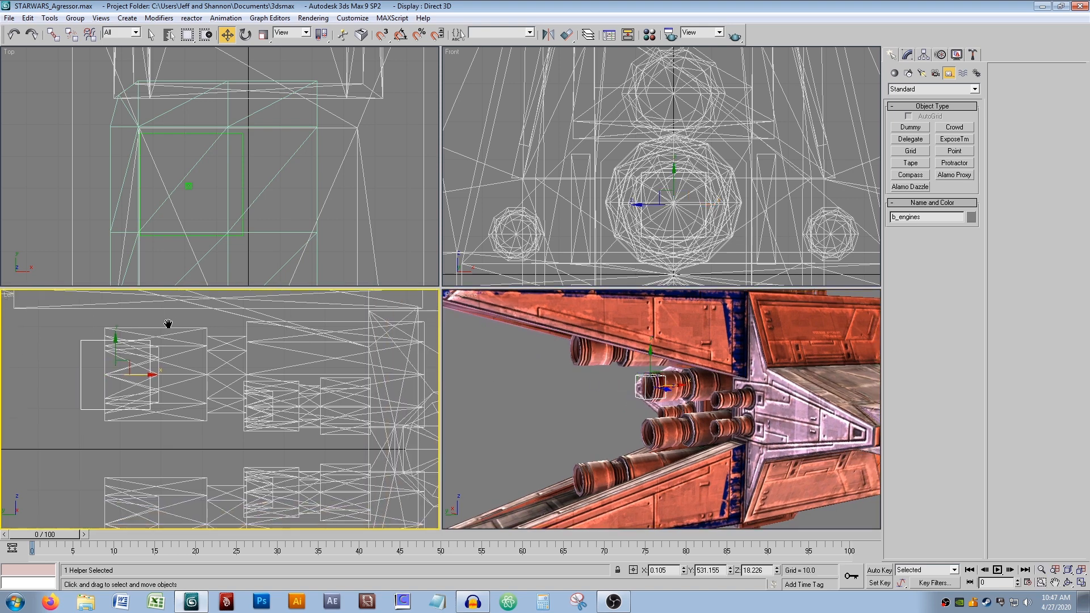
scroll(228, 360, down, 2)
middle_drag(228, 360, 277, 361)
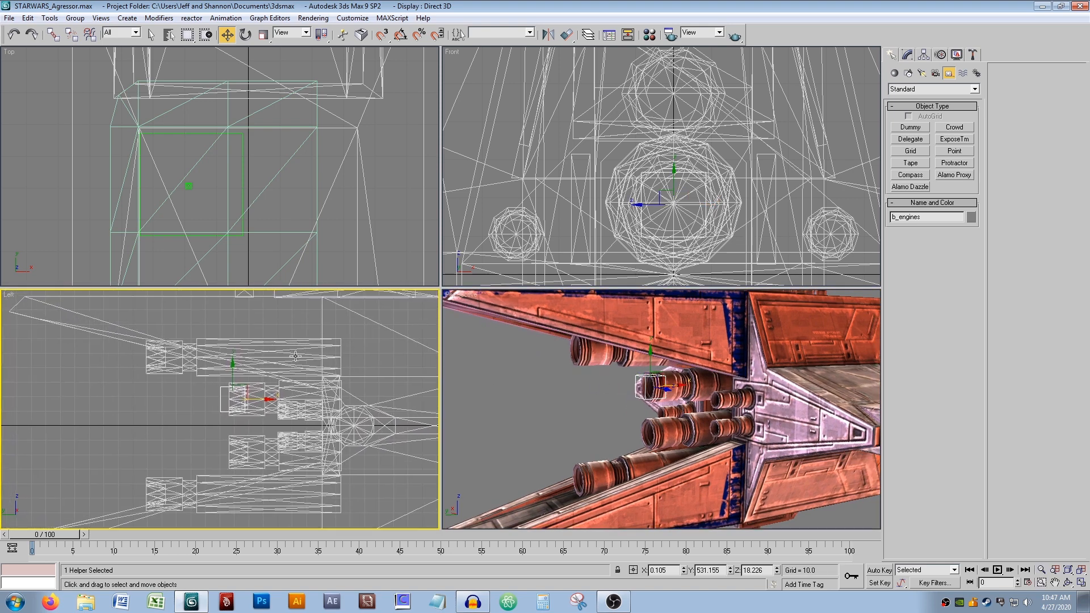
scroll(306, 387, up, 4)
middle_drag(333, 401, 289, 392)
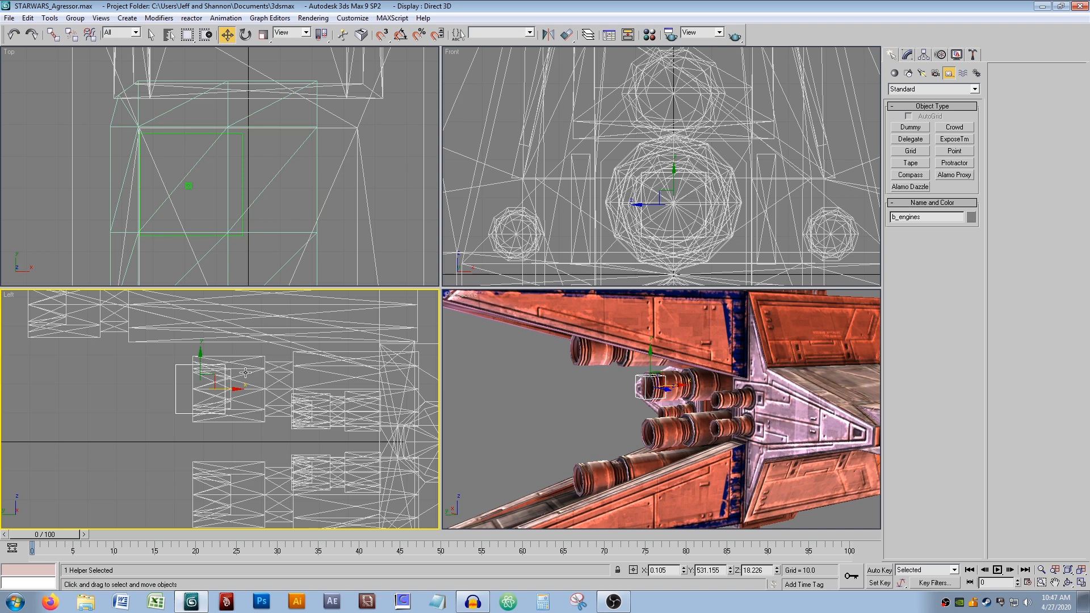
middle_drag(224, 378, 170, 346)
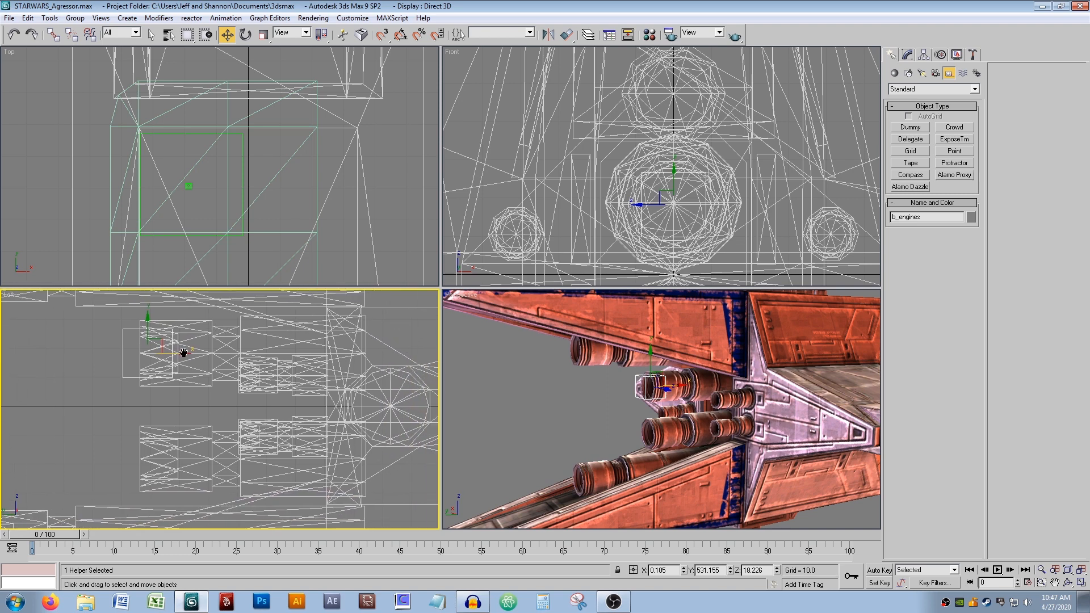
drag(158, 340, 228, 392)
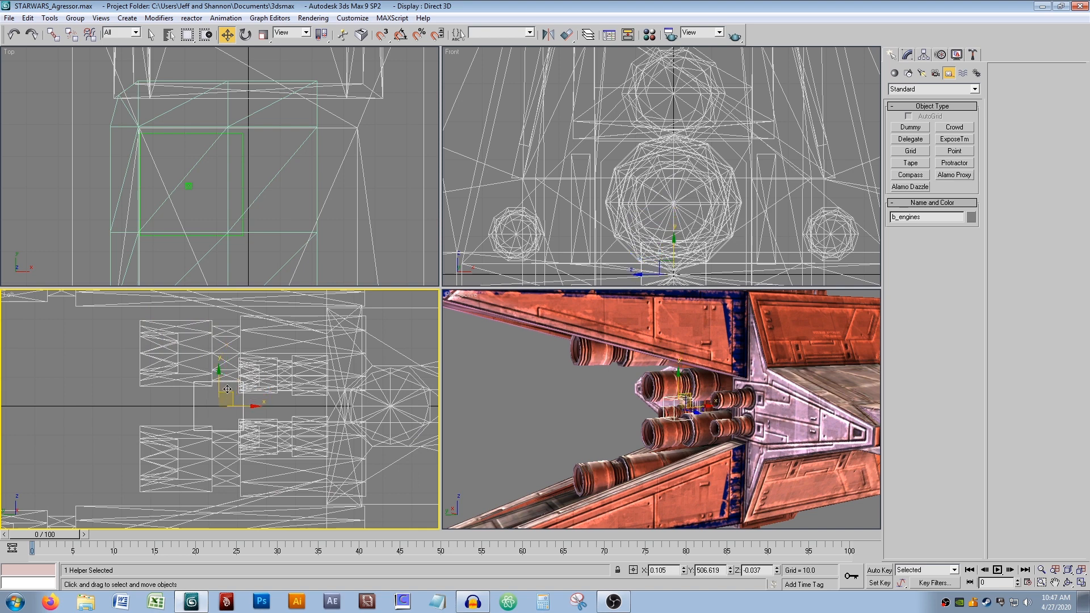
middle_drag(224, 382, 231, 378)
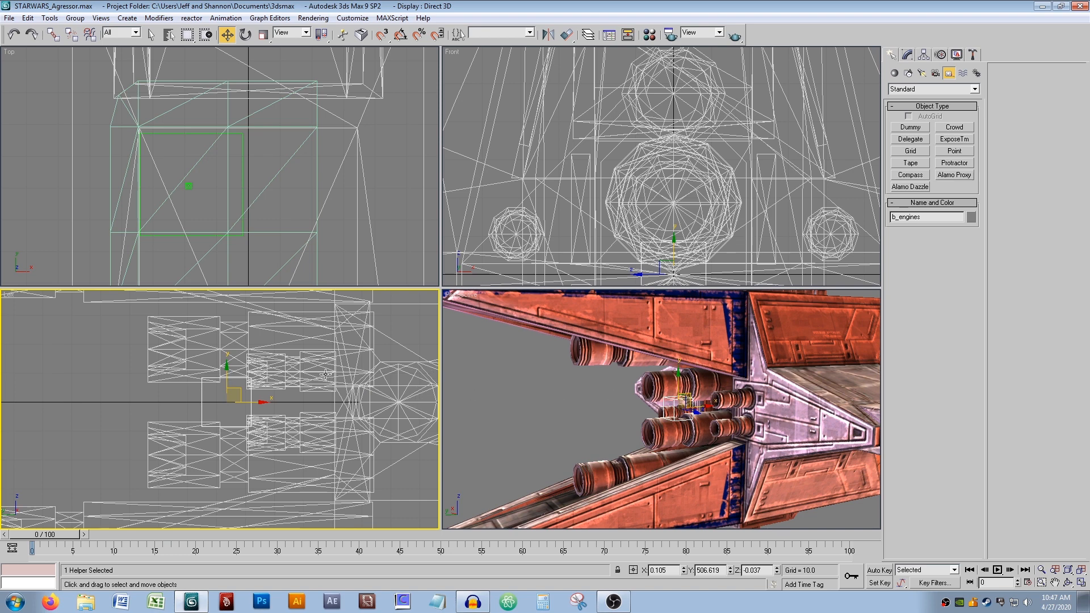
middle_drag(312, 370, 307, 361)
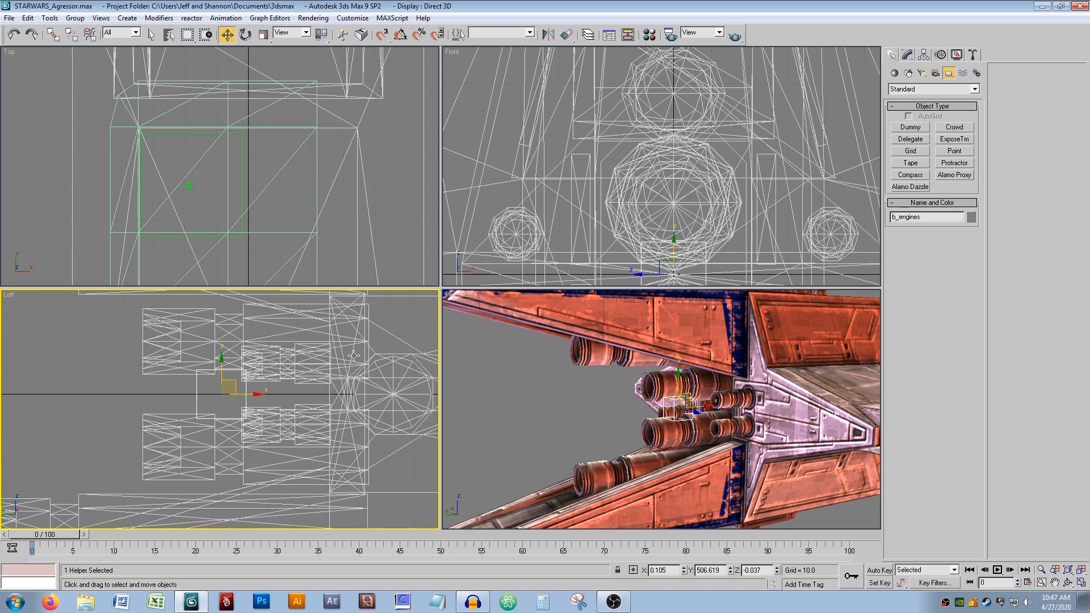
Clone the b_engines dummy behind the engines at about Y 535.8 as a copy named b_engines_damage.
alt+middle_drag(686, 390, 670, 395)
shift+drag(667, 396, 615, 397)
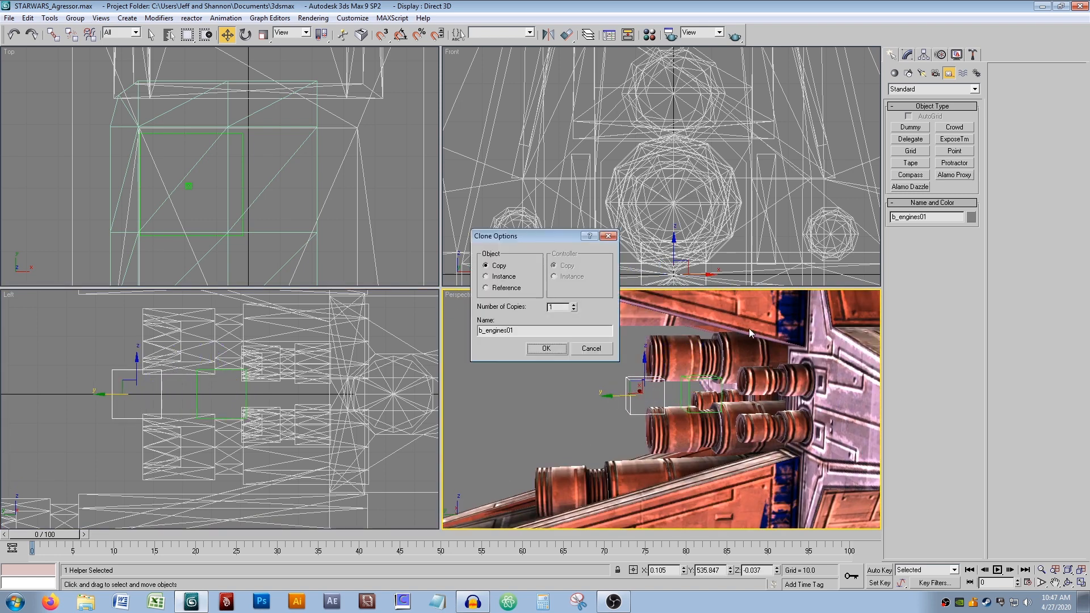
drag(507, 330, 538, 331)
text(_damage)
key(Return)
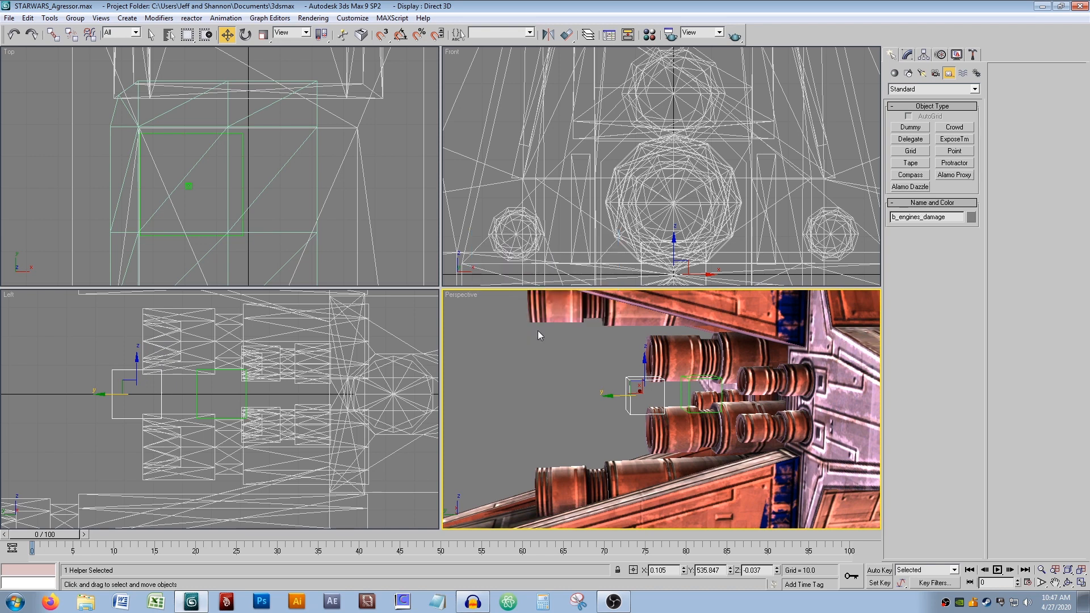
Clone the b_engines_damage dummy farther behind the ship at about Y 565.9 as a copy named b_engines_particles.
middle_drag(598, 402, 612, 405)
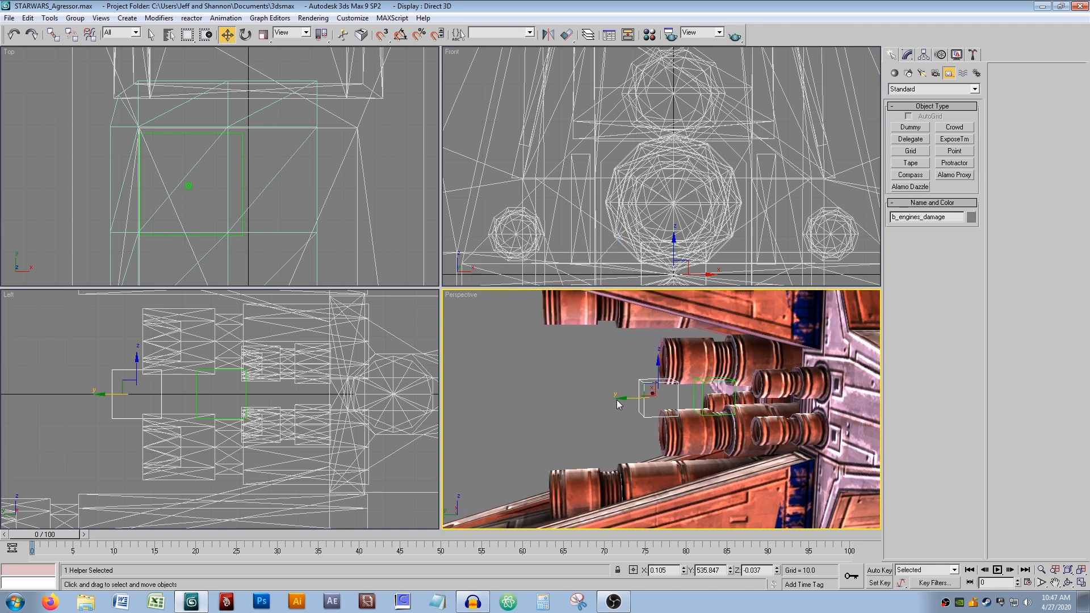
shift+drag(620, 399, 561, 396)
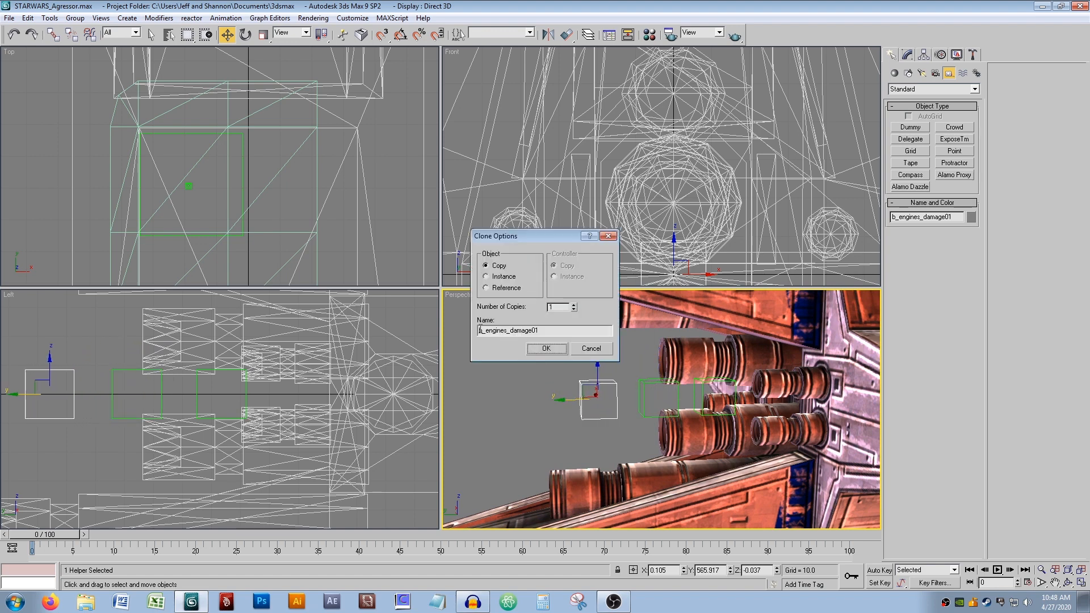
drag(509, 331, 599, 330)
text(particles)
key(Return)
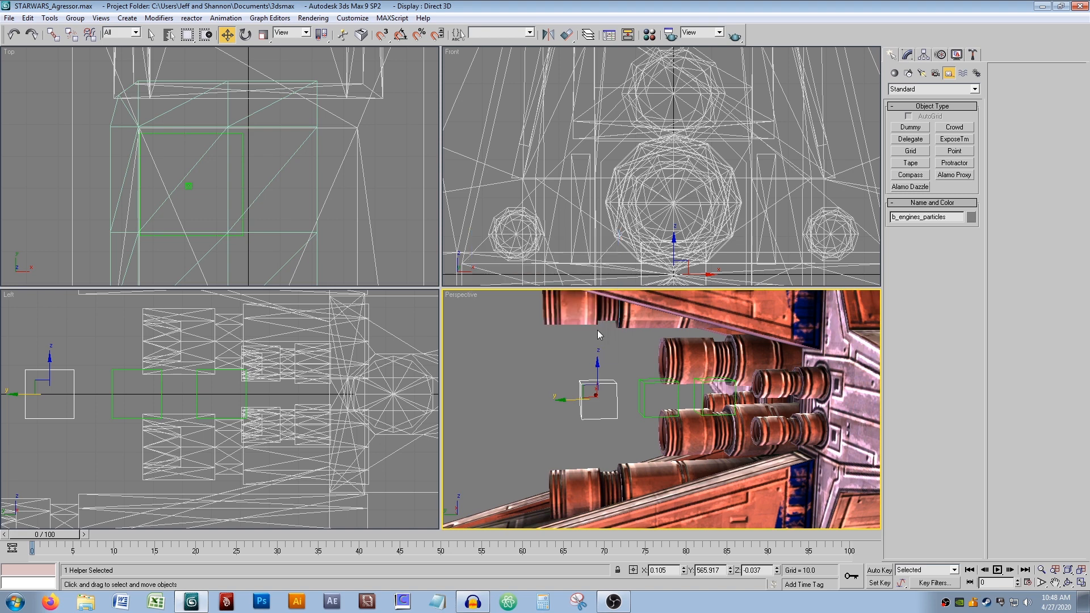
Create eight Alamo Proxy helpers in the front view, one at the centre of each engine nozzle.
middle_drag(665, 350, 650, 372)
key(q)
click(554, 397)
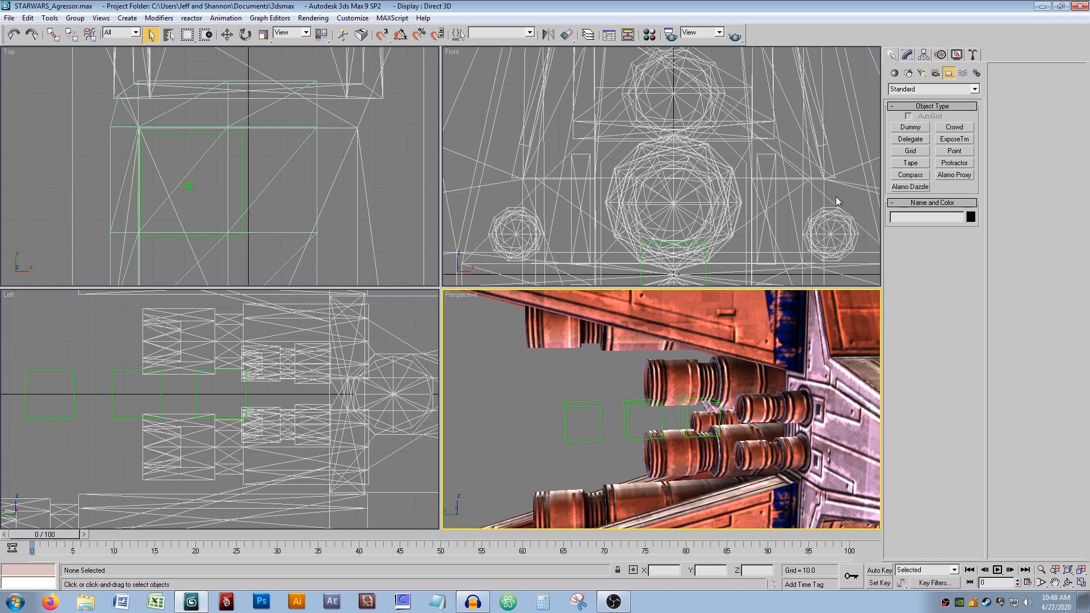
click(954, 176)
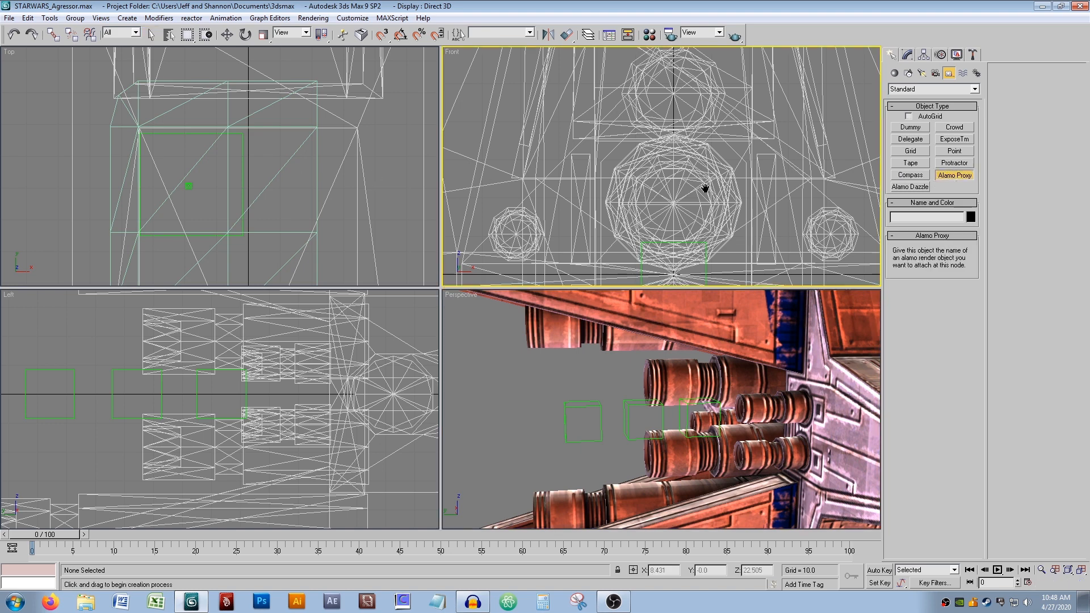
scroll(537, 138, down, 3)
scroll(574, 141, down, 2)
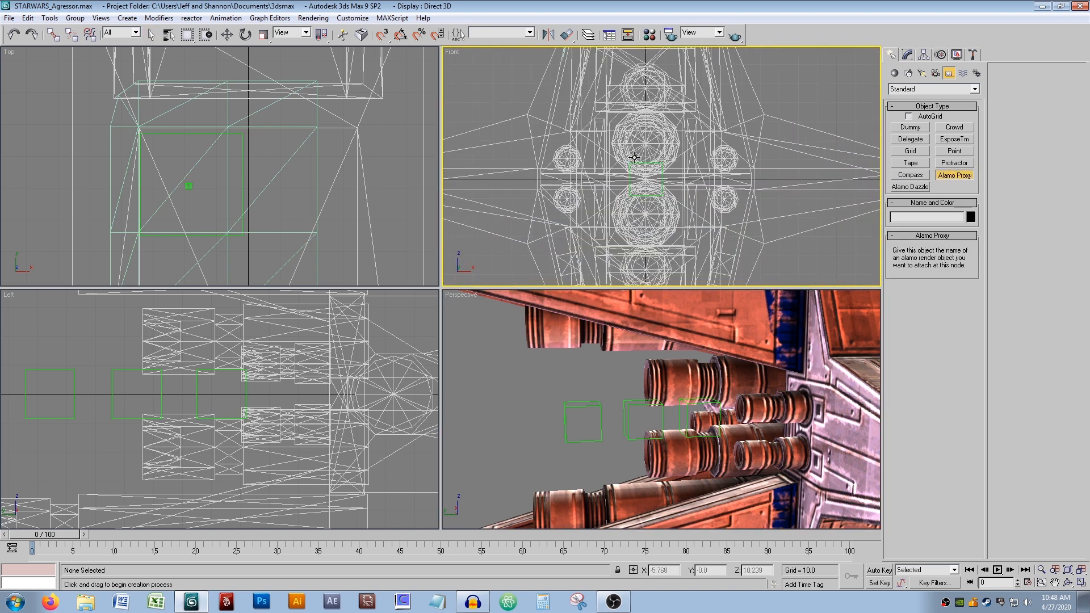
scroll(639, 145, down, 1)
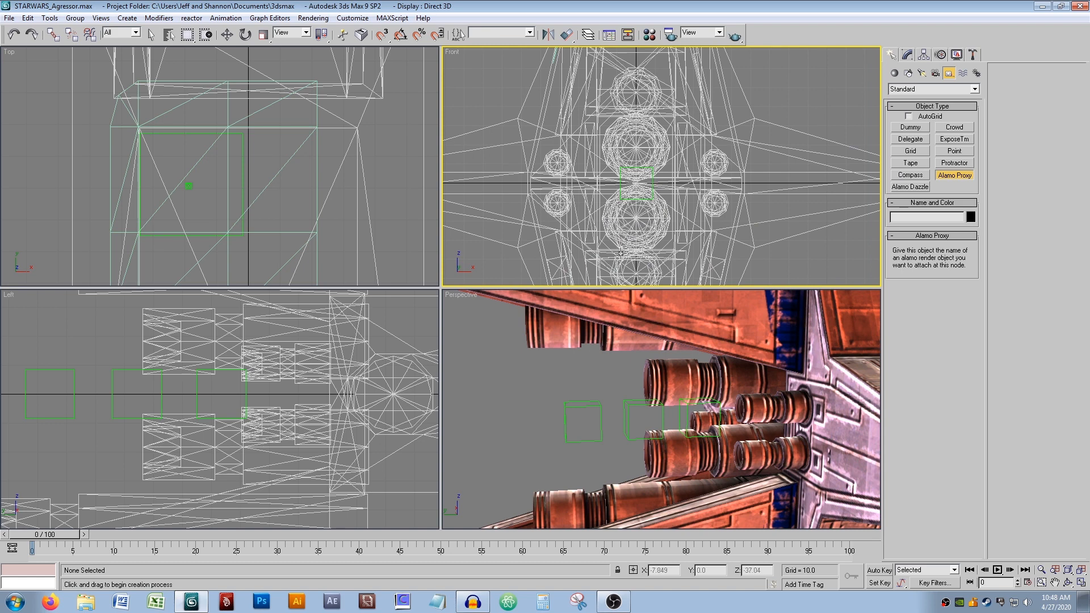
middle_drag(552, 191, 550, 185)
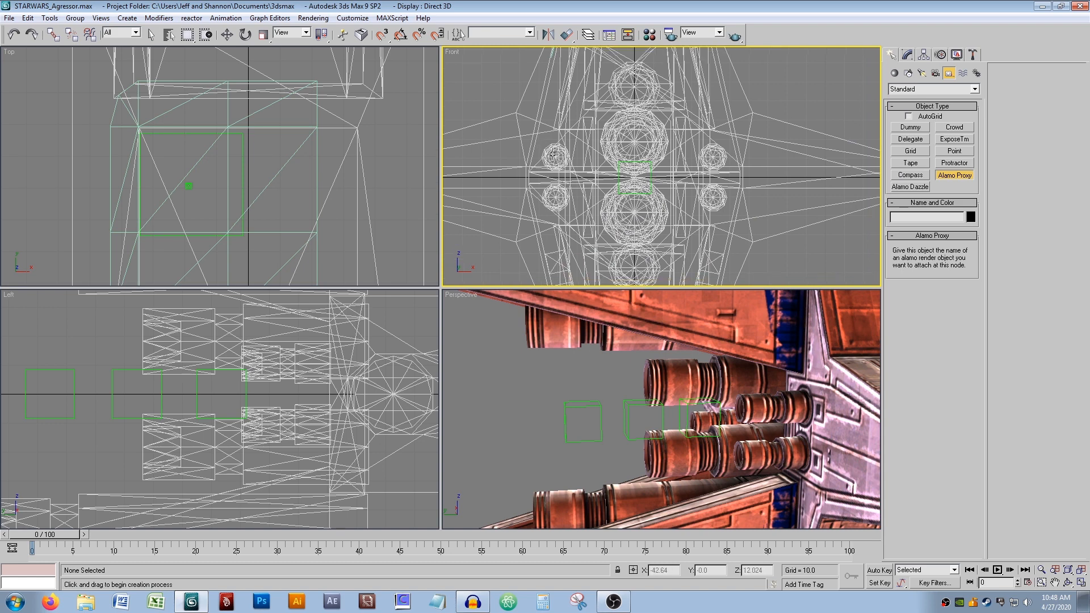
click(555, 157)
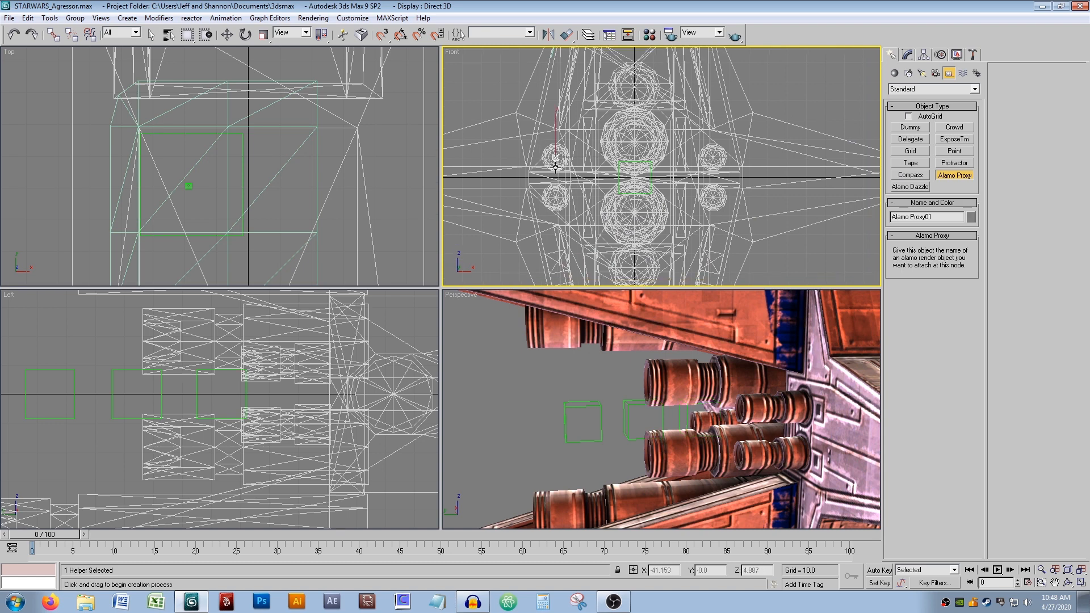
click(556, 198)
click(634, 86)
click(635, 142)
click(634, 212)
click(634, 268)
click(713, 198)
click(714, 156)
right_click(571, 272)
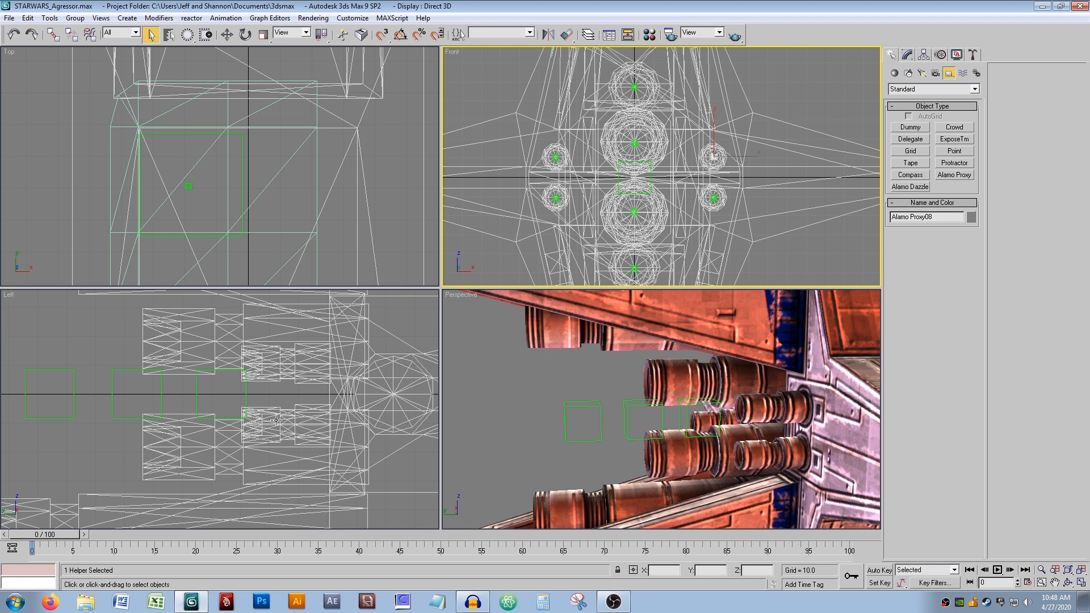
Select all eight engine proxies and move them along the ship to the rear, level with the outermost engine nozzles.
middle_drag(223, 423, 190, 414)
scroll(190, 413, down, 8)
middle_drag(325, 369, 101, 371)
drag(266, 389, 271, 435)
drag(187, 35, 189, 50)
drag(268, 425, 262, 368)
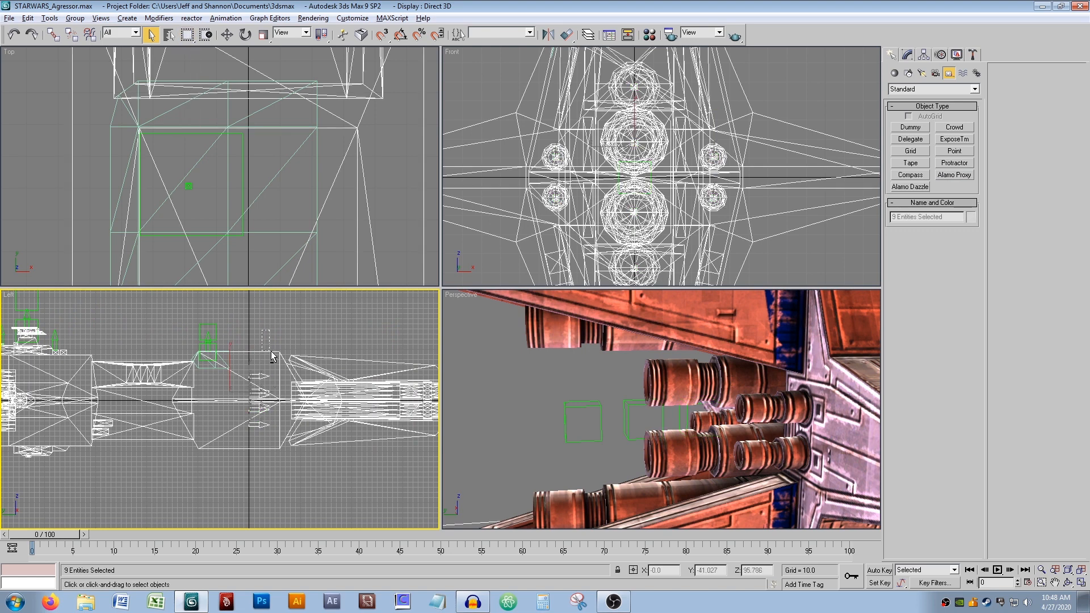
middle_drag(275, 360, 335, 370)
key(w)
drag(372, 406, 37, 414)
Rotate the eight proxies 180 degrees so their arrows point backward, away from the ship.
middle_drag(25, 386, 189, 368)
key(e)
drag(189, 367, 10, 429)
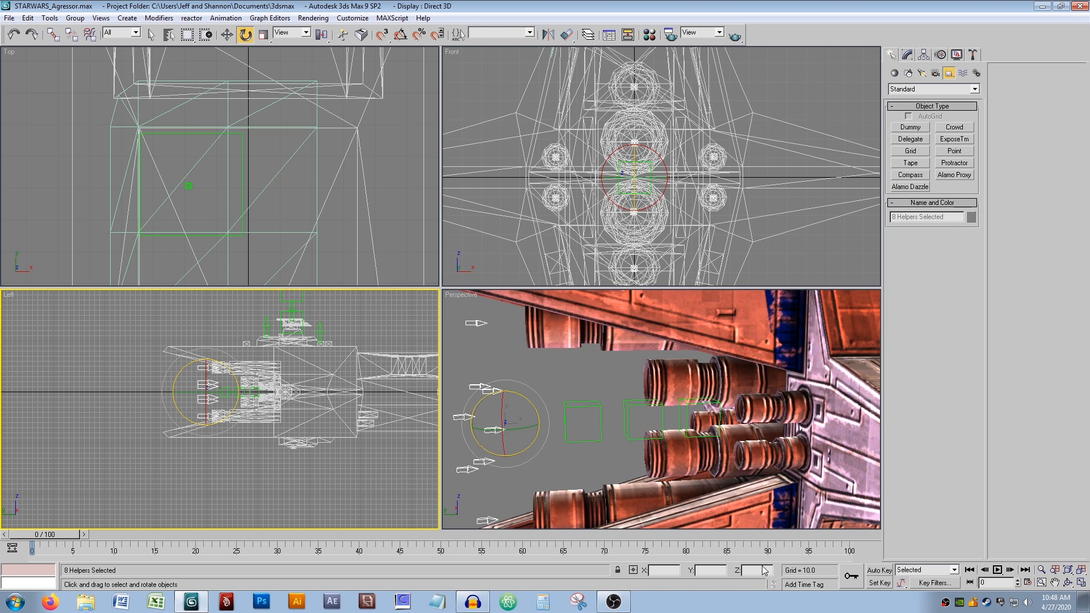
key(Return)
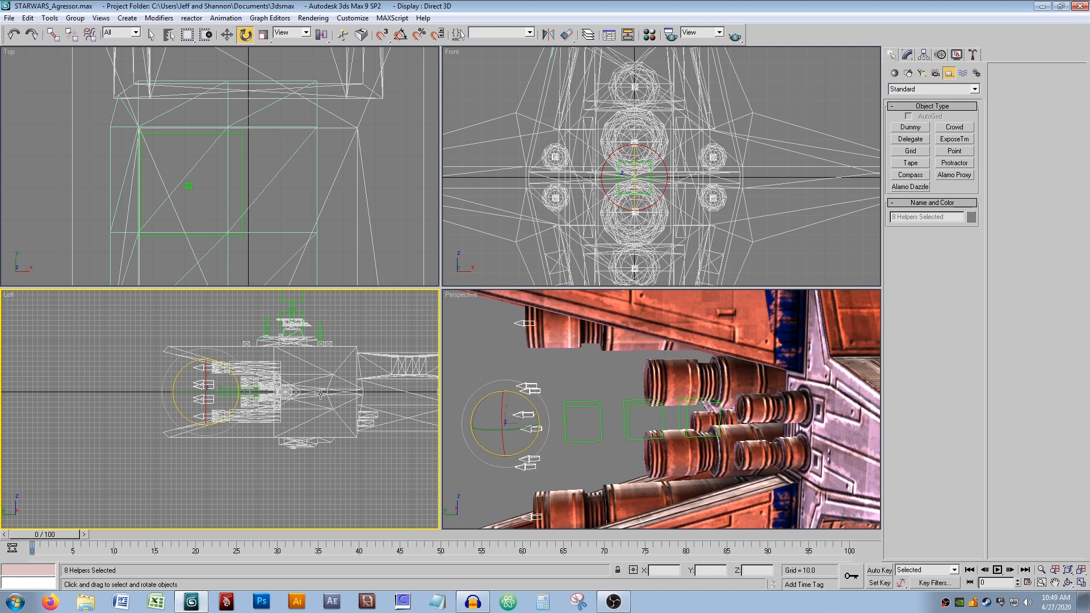
scroll(320, 394, up, 6)
click(115, 392)
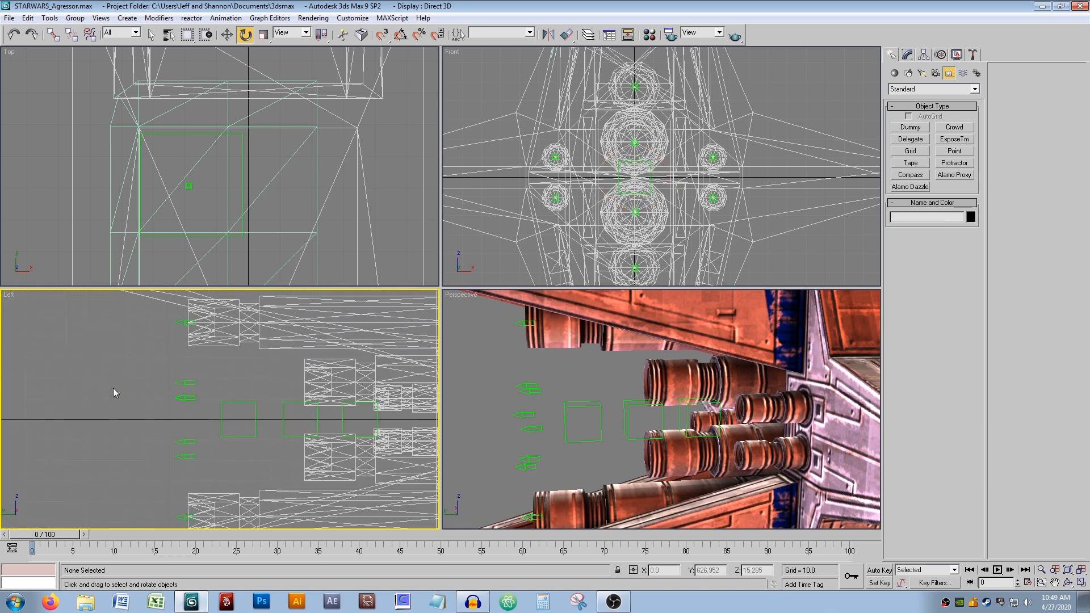
Move the six proxies of the inner engines forward to the nozzle openings of the two large central engines.
middle_drag(173, 377, 185, 350)
click(196, 355)
middle_drag(220, 418, 187, 412)
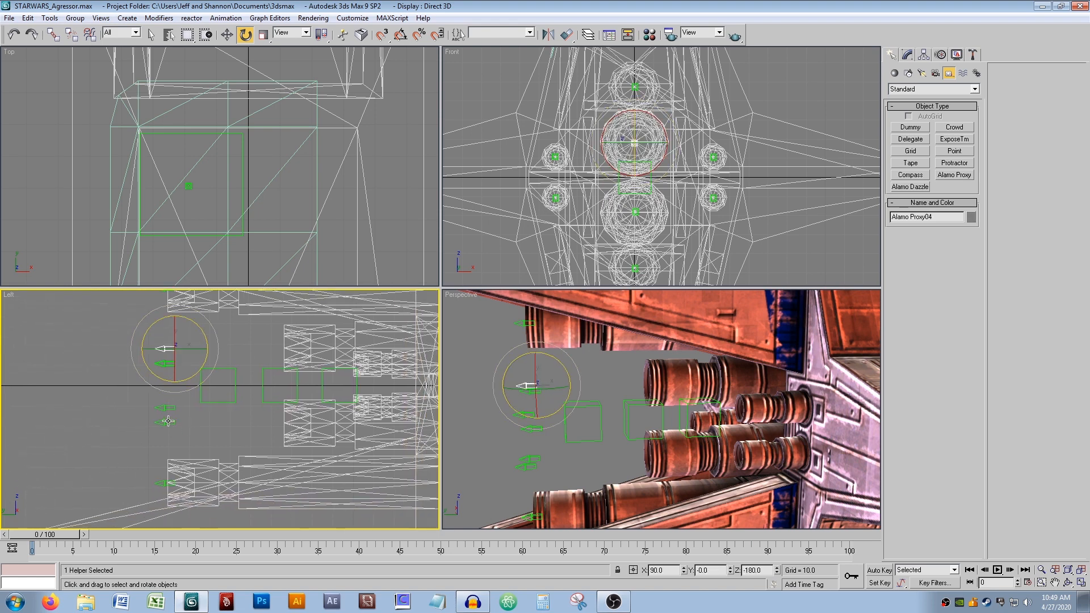
key(w)
drag(181, 339, 149, 431)
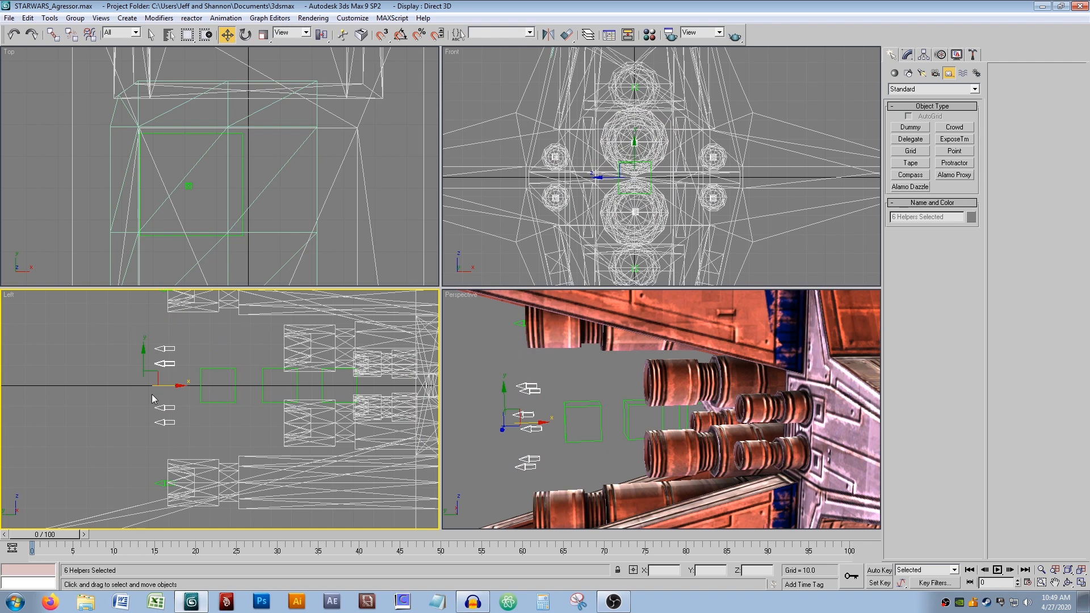
drag(174, 384, 286, 387)
click(245, 433)
Move the four proxies of the small side engines farther forward to their nozzle openings.
scroll(217, 429, up, 5)
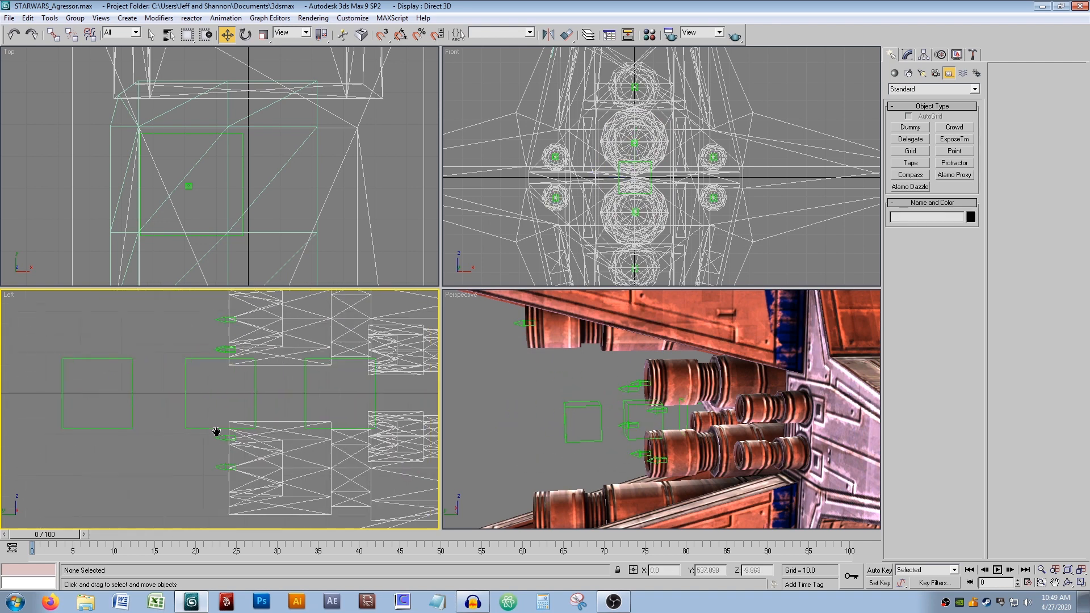
drag(214, 462, 214, 447)
ctrl+drag(207, 358, 218, 371)
middle_drag(218, 370, 139, 372)
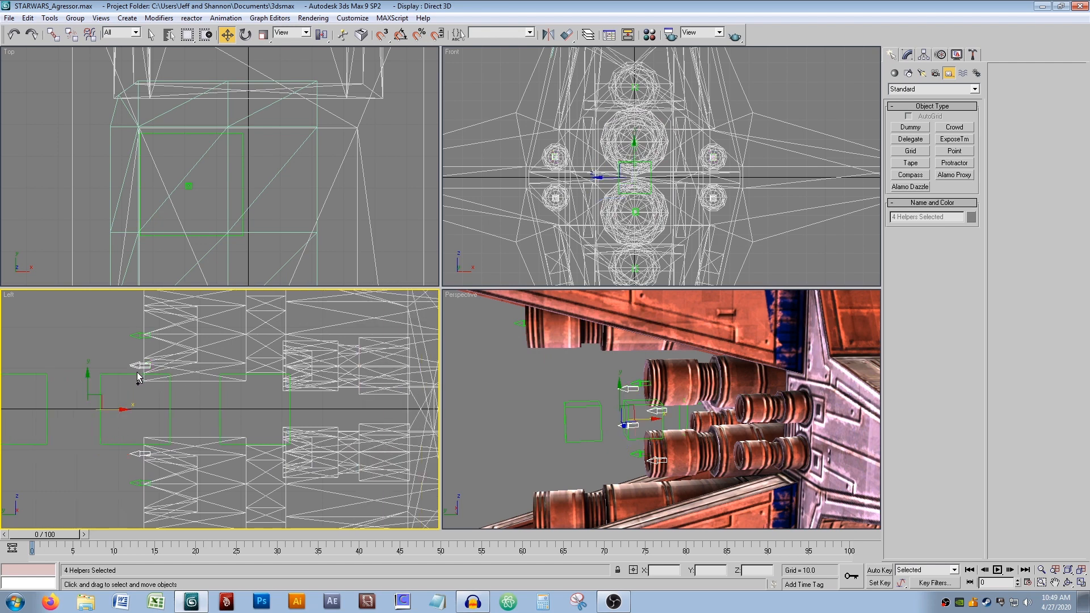
drag(123, 408, 263, 407)
key(q)
click(131, 352)
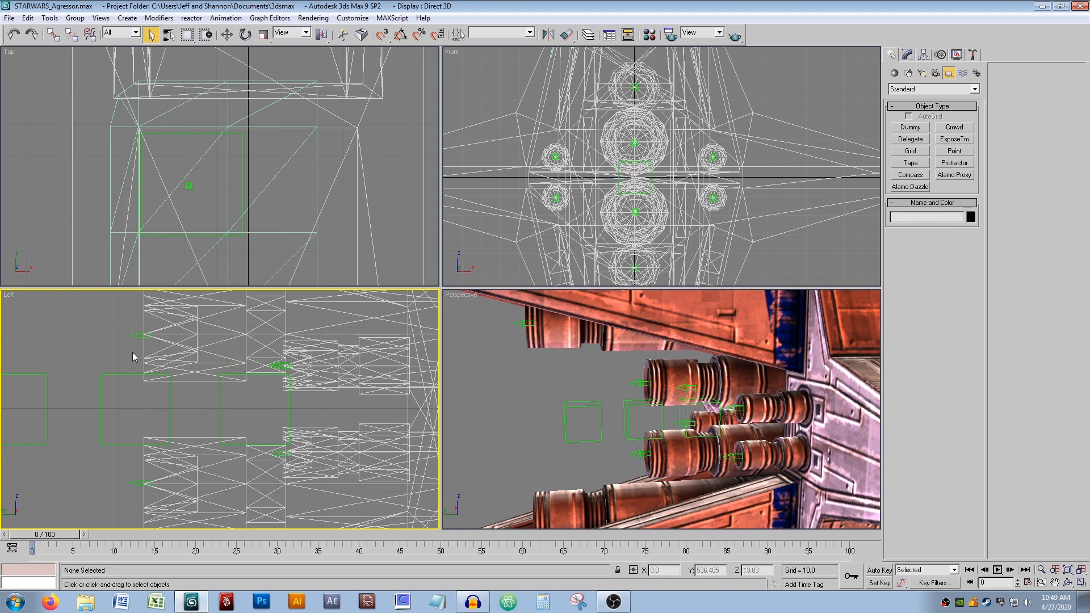
Select the eight Alamo proxies by name and rename them all with the base name pe_aggressor_engines.
scroll(137, 415, down, 3)
middle_drag(277, 359, 351, 368)
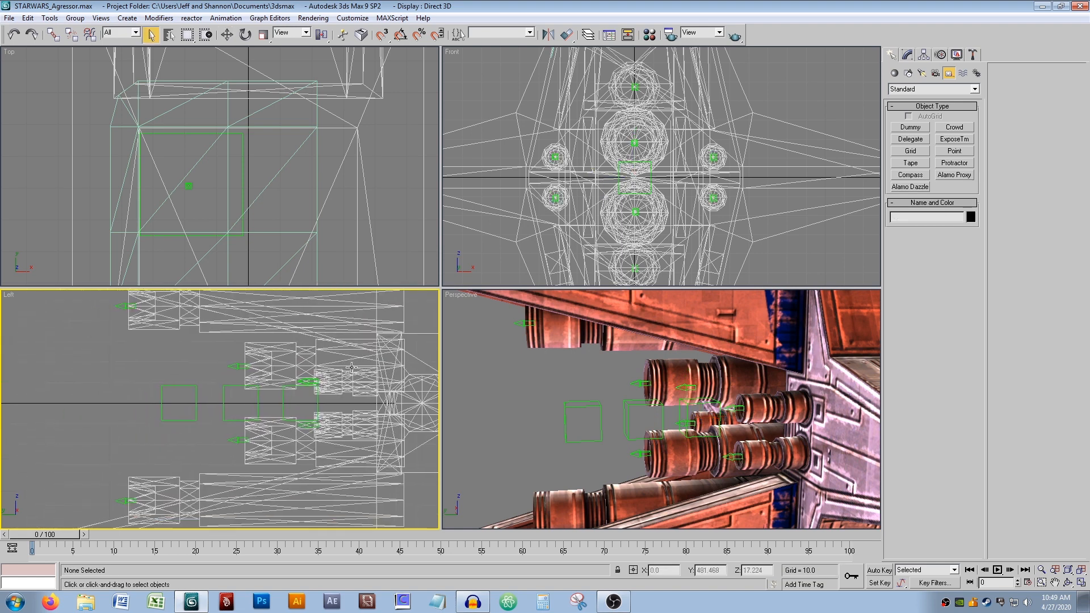
key(h)
drag(465, 251, 469, 179)
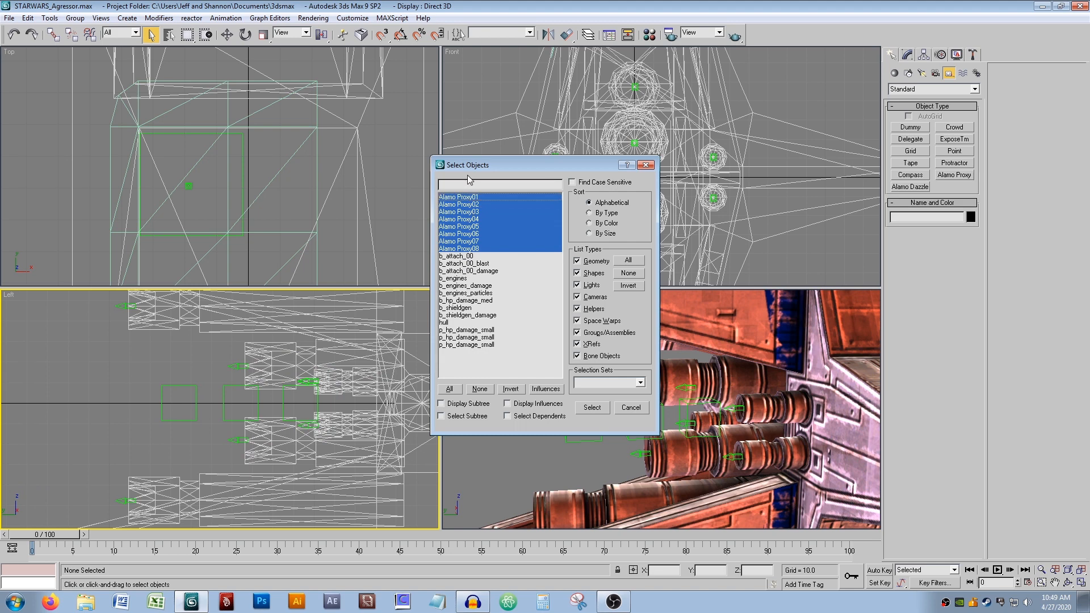
click(593, 407)
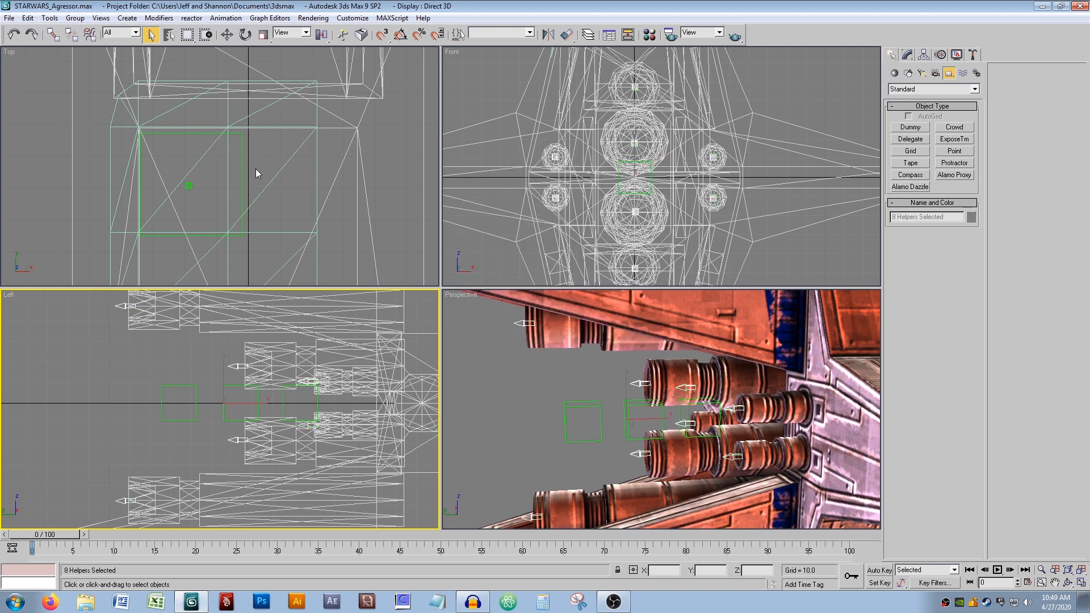
click(50, 18)
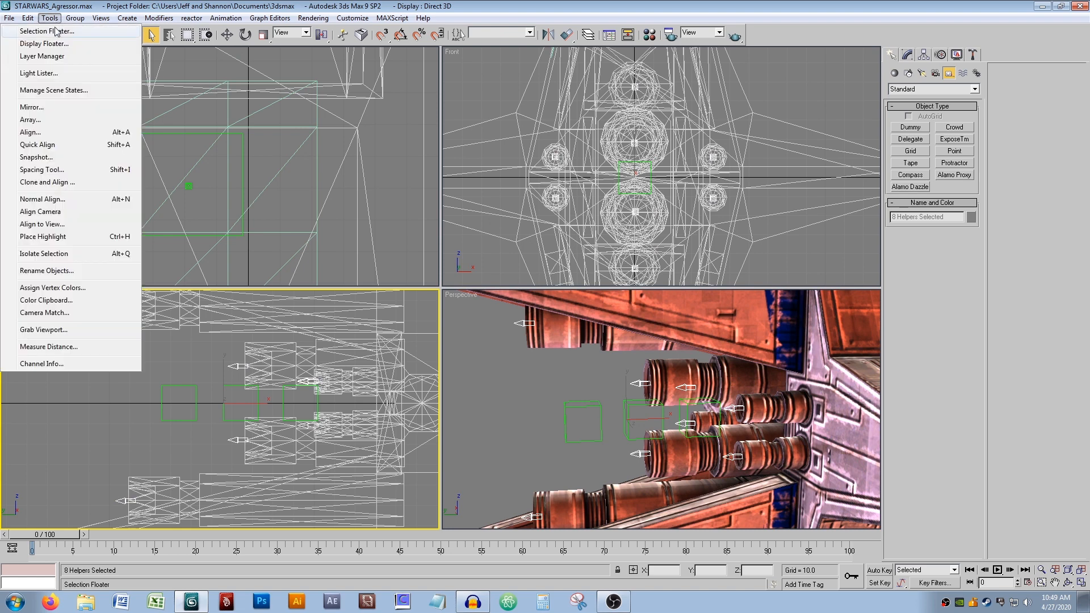
click(56, 272)
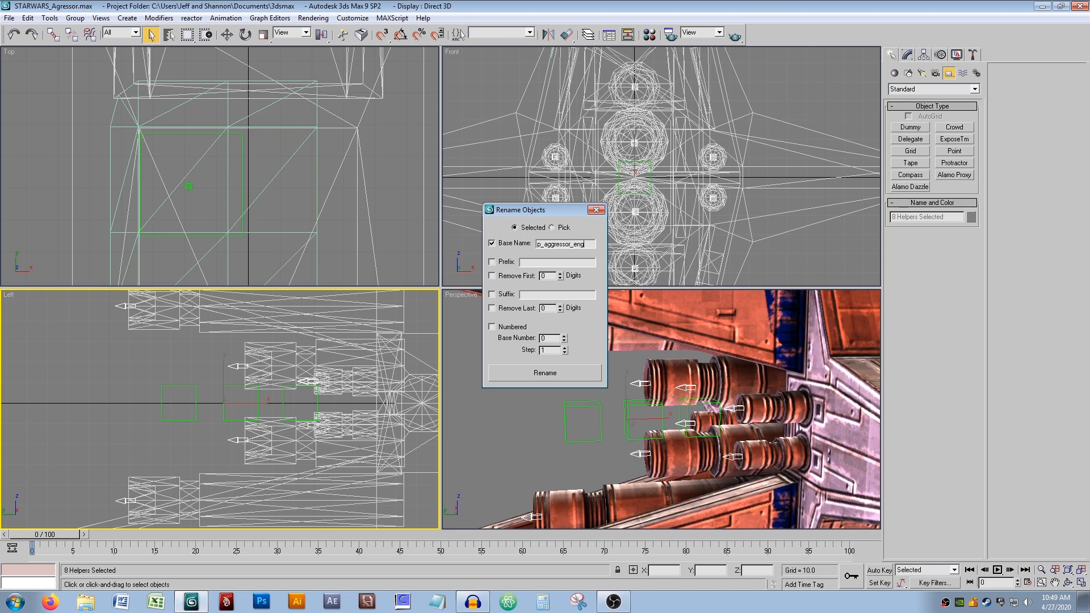
text(ss)
drag(537, 244, 542, 245)
drag(544, 246, 594, 243)
click(571, 248)
click(550, 373)
click(596, 210)
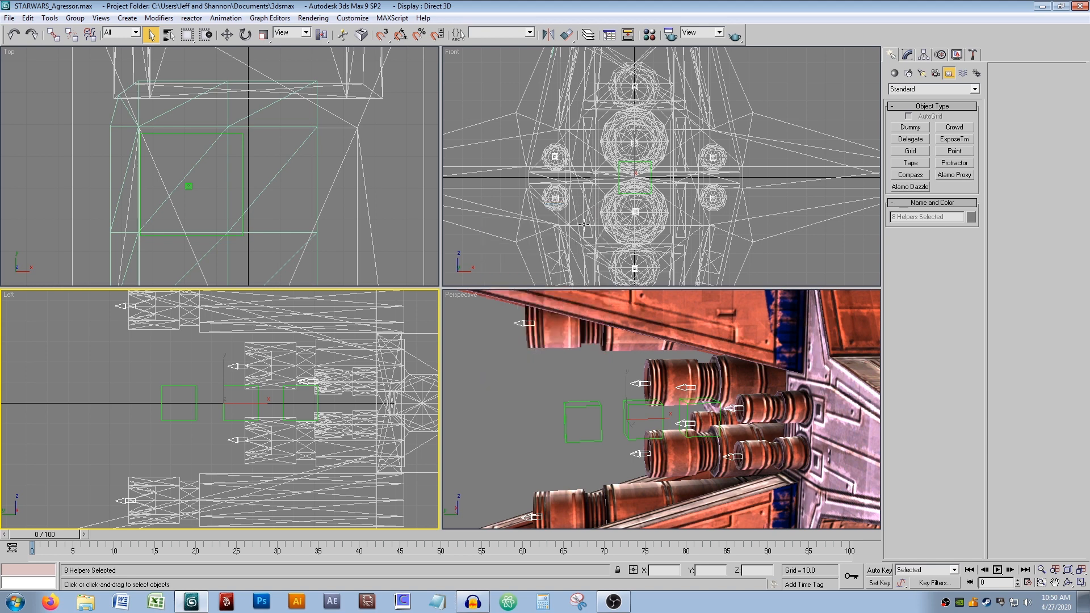
Link the eight pe_aggressor_engines proxies to the b_engines_particles dummy as their parent.
key(h)
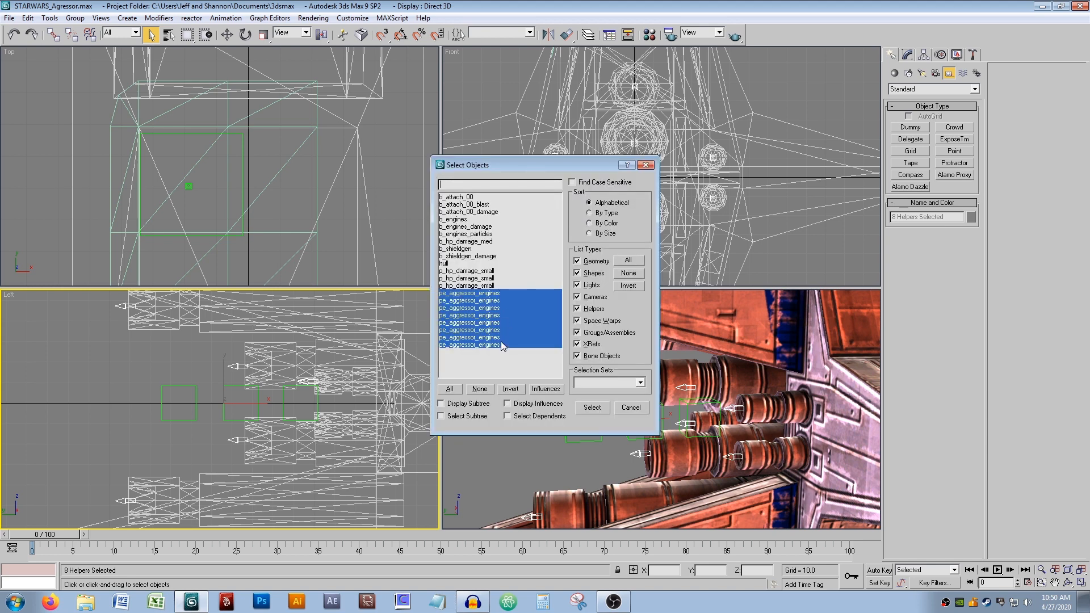
click(593, 407)
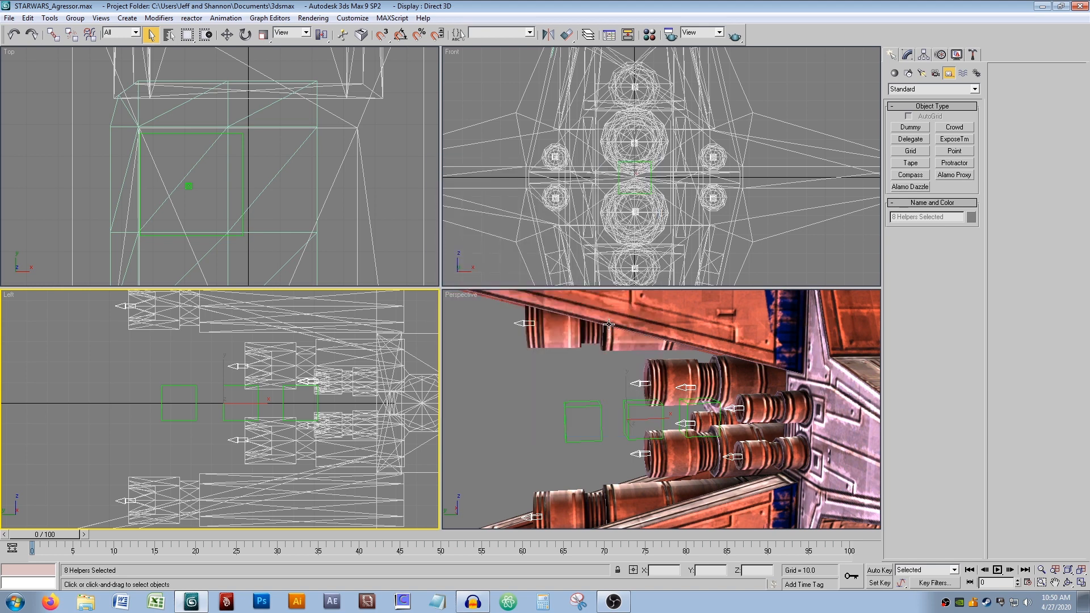
middle_drag(635, 372, 638, 338)
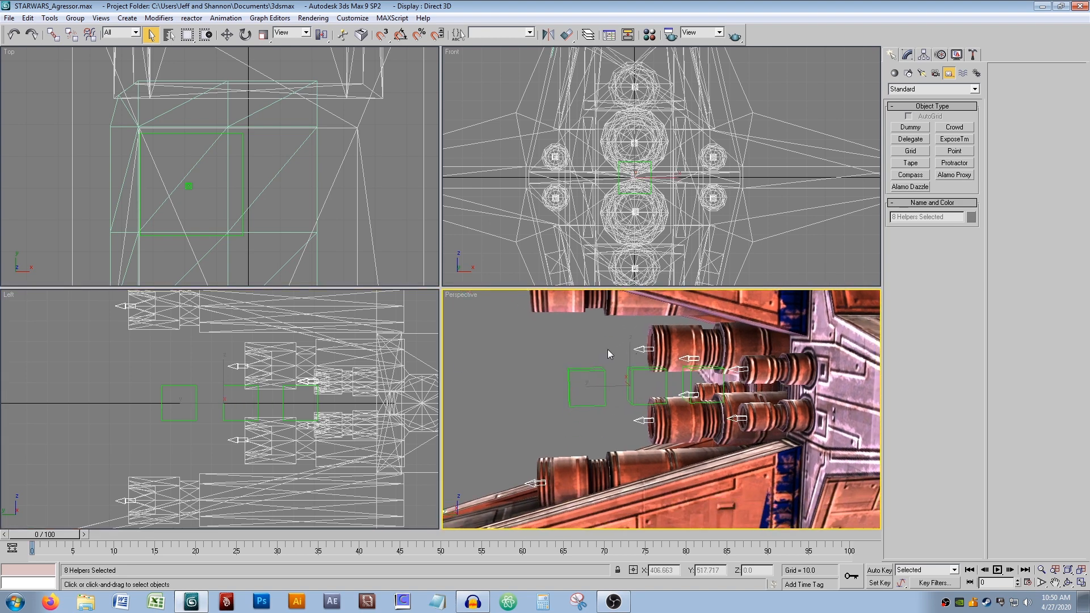
click(53, 36)
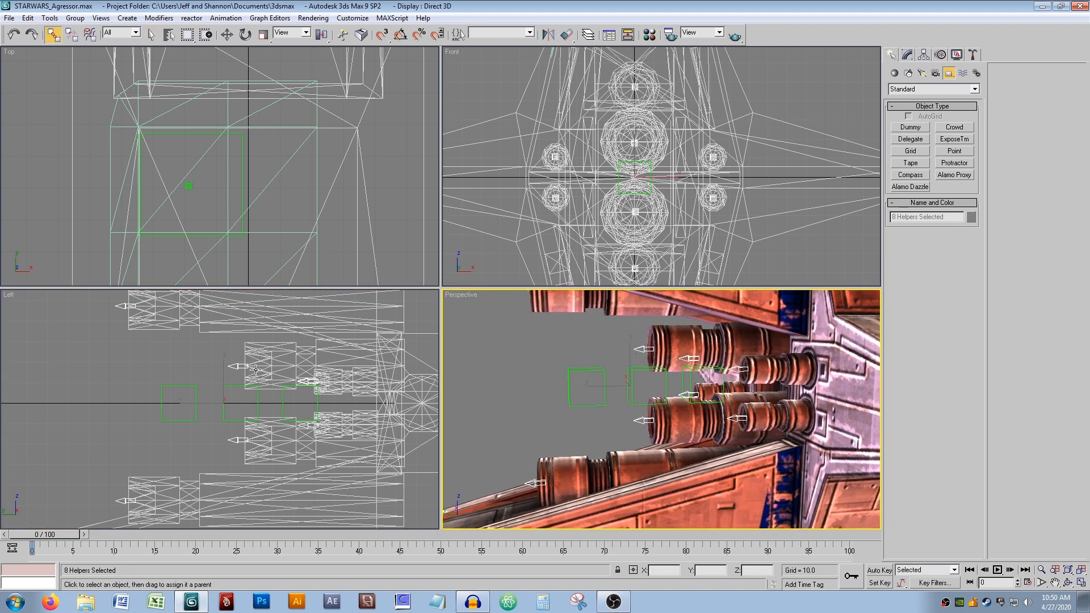
drag(234, 365, 193, 385)
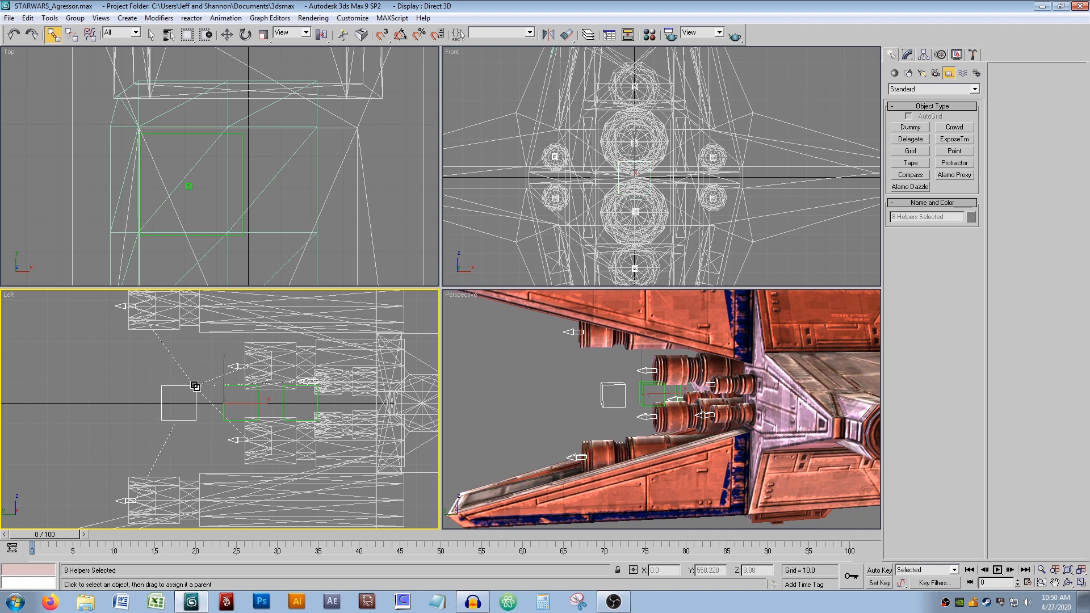
key(q)
click(190, 376)
click(189, 387)
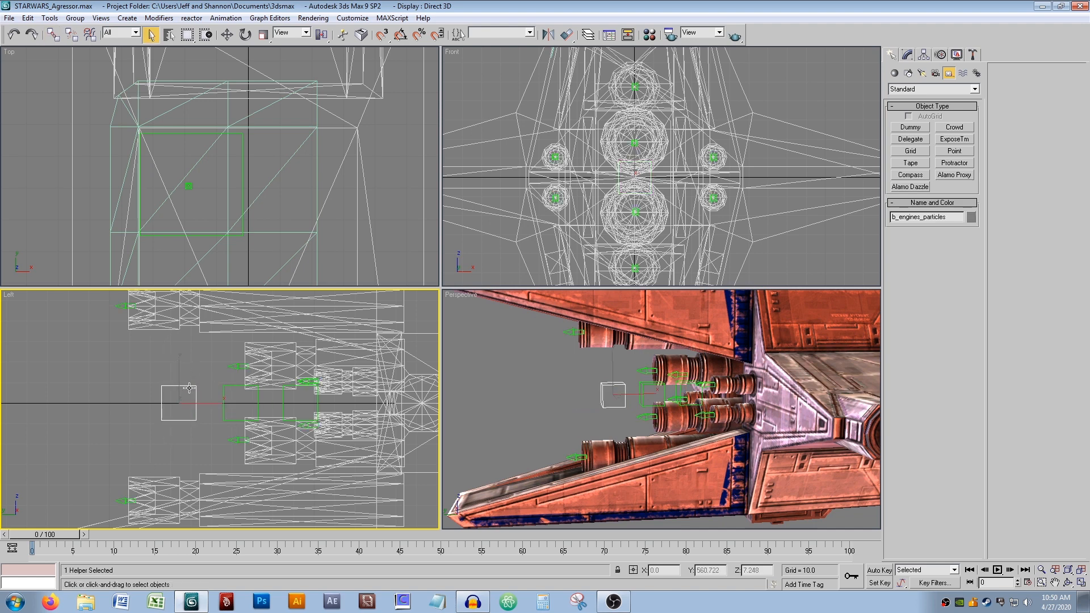
Link the b_engines_particles and b_engines_damage dummies to the b_engines dummy as their parent.
middle_drag(199, 371, 160, 363)
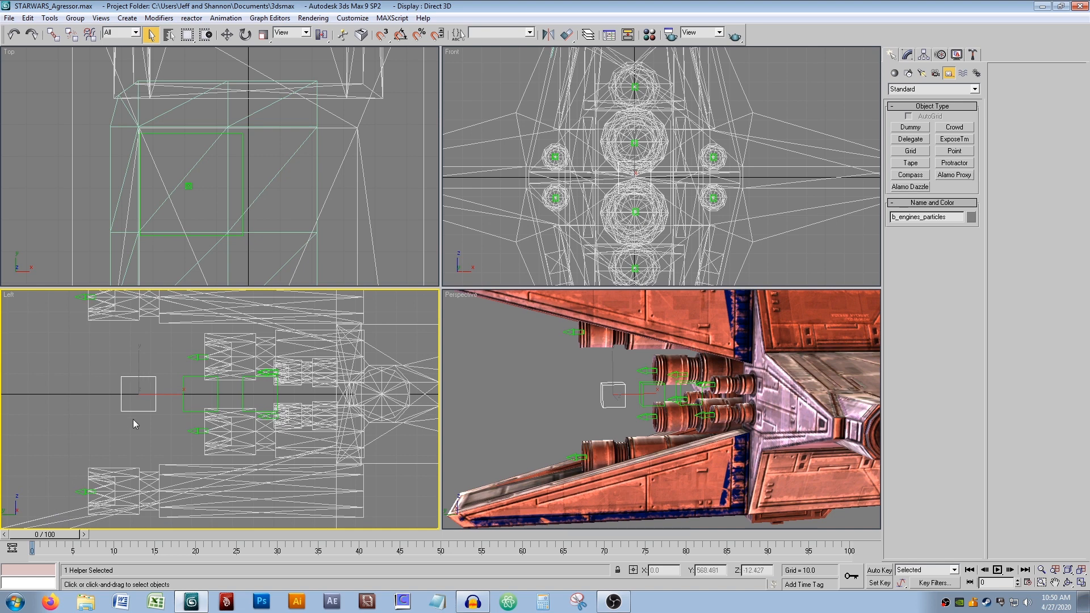
click(52, 35)
drag(154, 378, 243, 393)
click(228, 401)
click(216, 390)
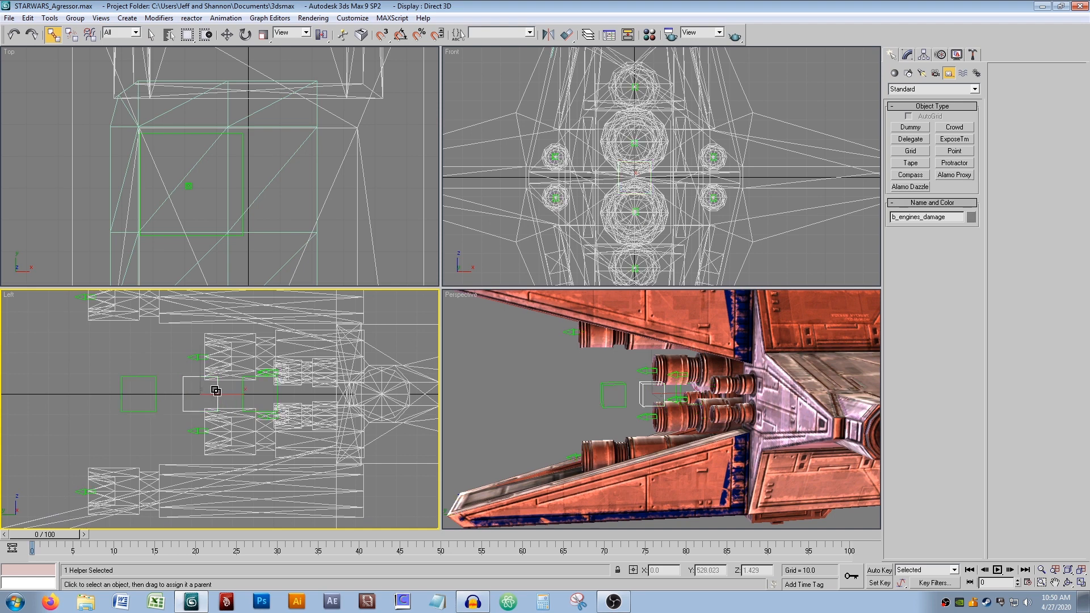
drag(216, 391, 244, 391)
key(q)
click(172, 352)
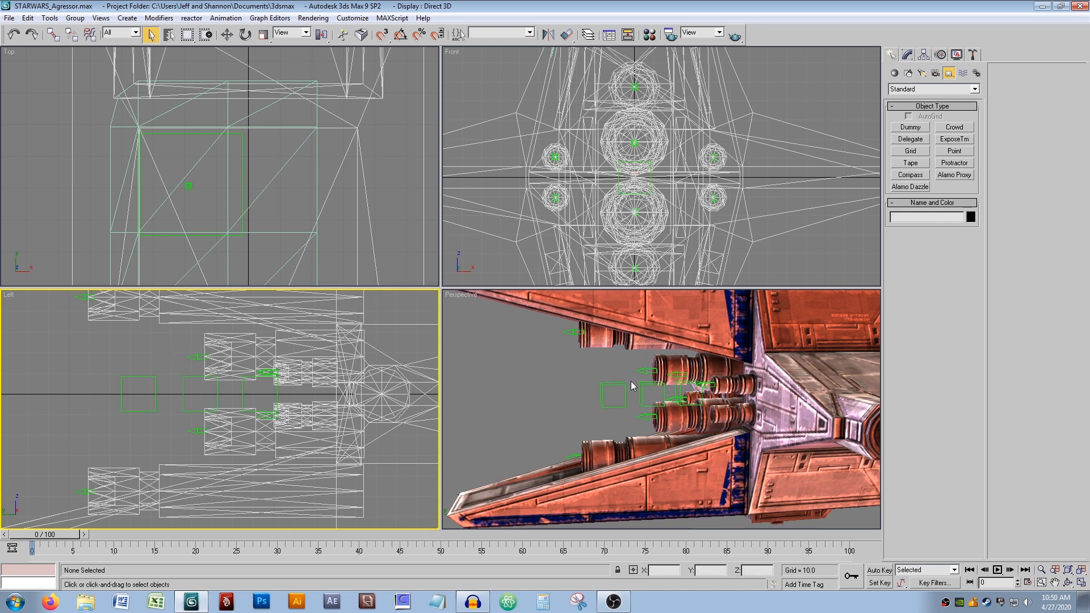
Copy one engine proxy to the middle of the small engine nozzles and name the copy p_hp_damage_huge.
middle_drag(632, 399, 634, 406)
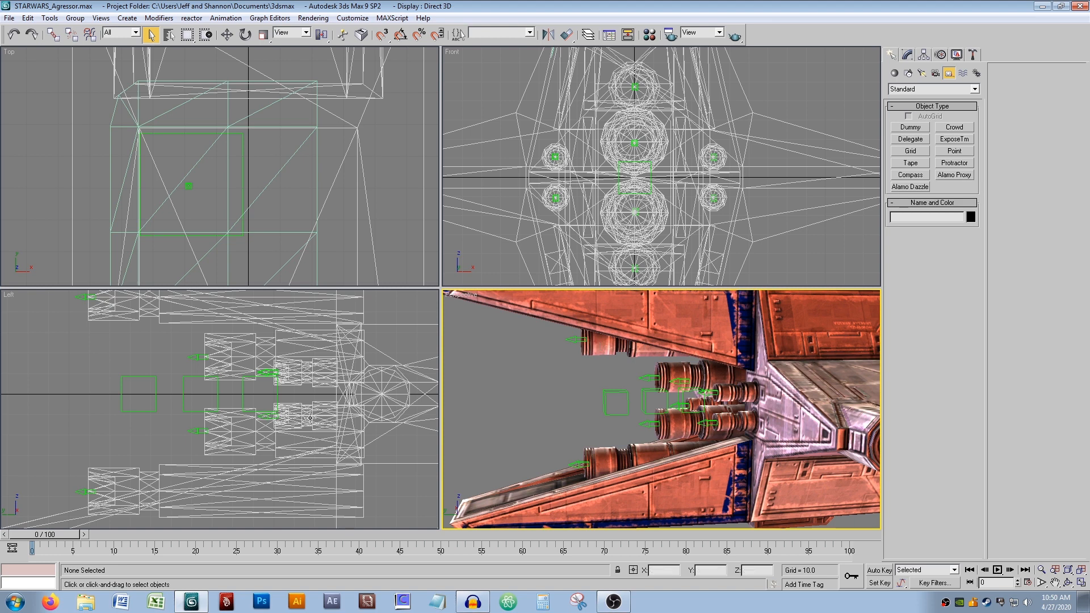
click(190, 433)
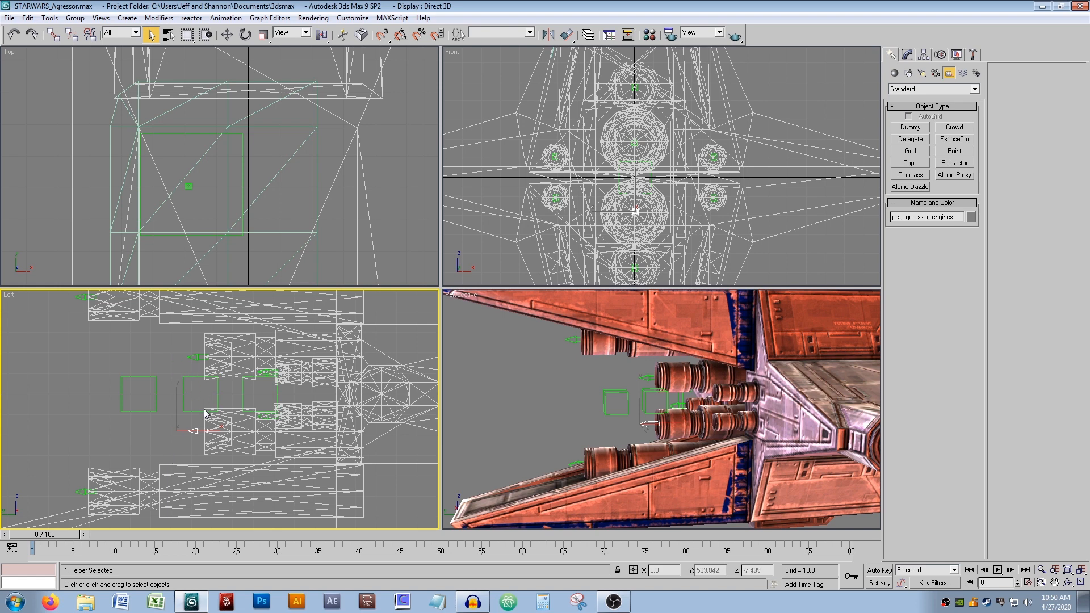
scroll(233, 442, up, 2)
middle_drag(241, 441, 207, 440)
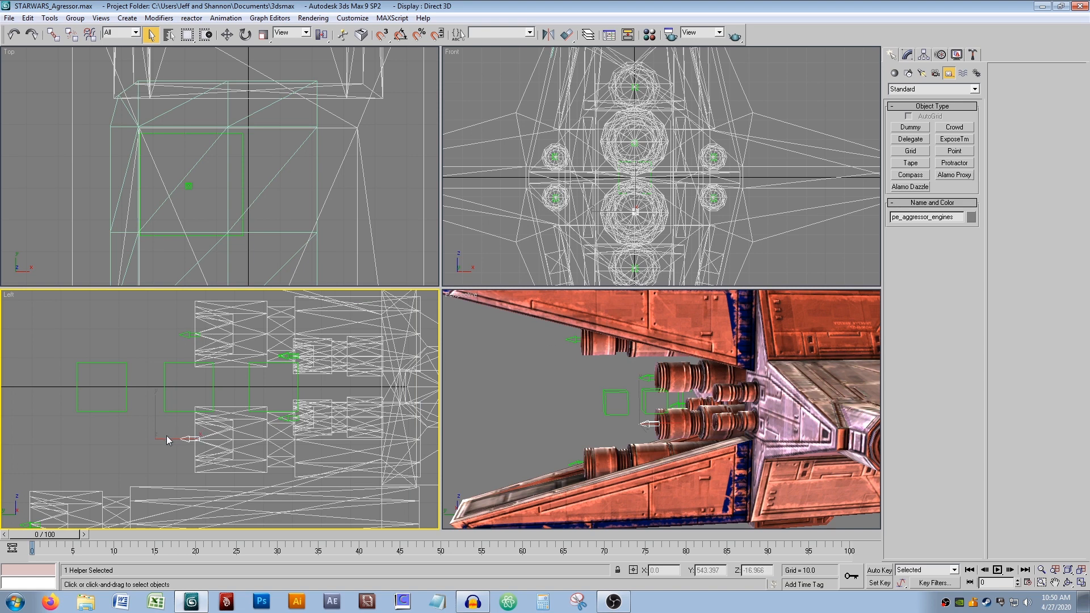
key(w)
shift+drag(212, 426, 305, 376)
drag(548, 330, 483, 335)
text(_)
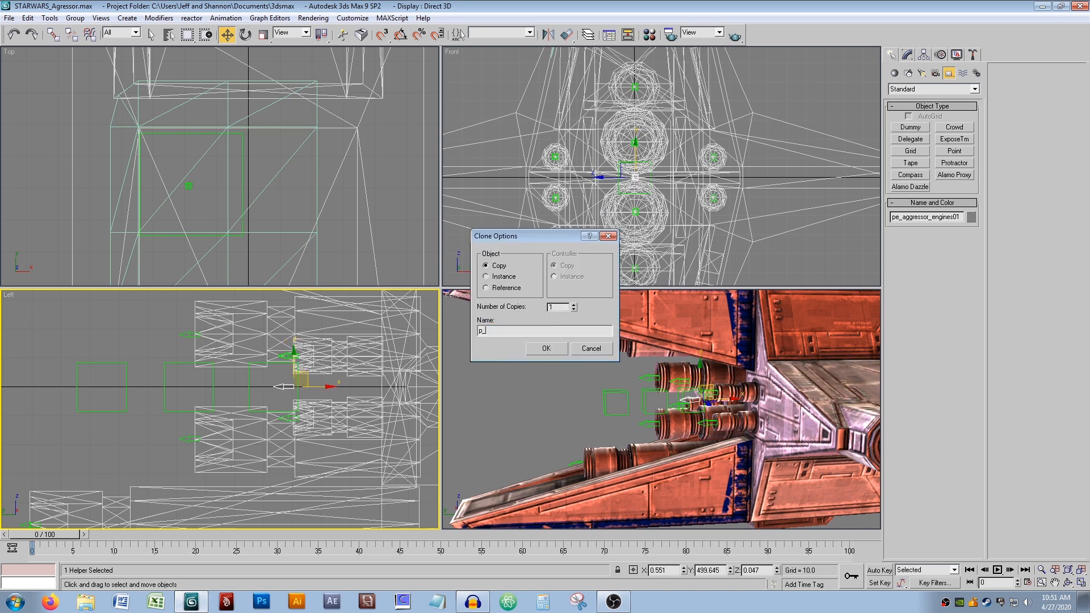
text(hp_damage_huge)
key(Return)
Link the new damage proxy to the b_engines_damage dummy as its parent.
click(51, 35)
drag(282, 388, 164, 397)
key(q)
click(134, 345)
scroll(245, 360, down, 2)
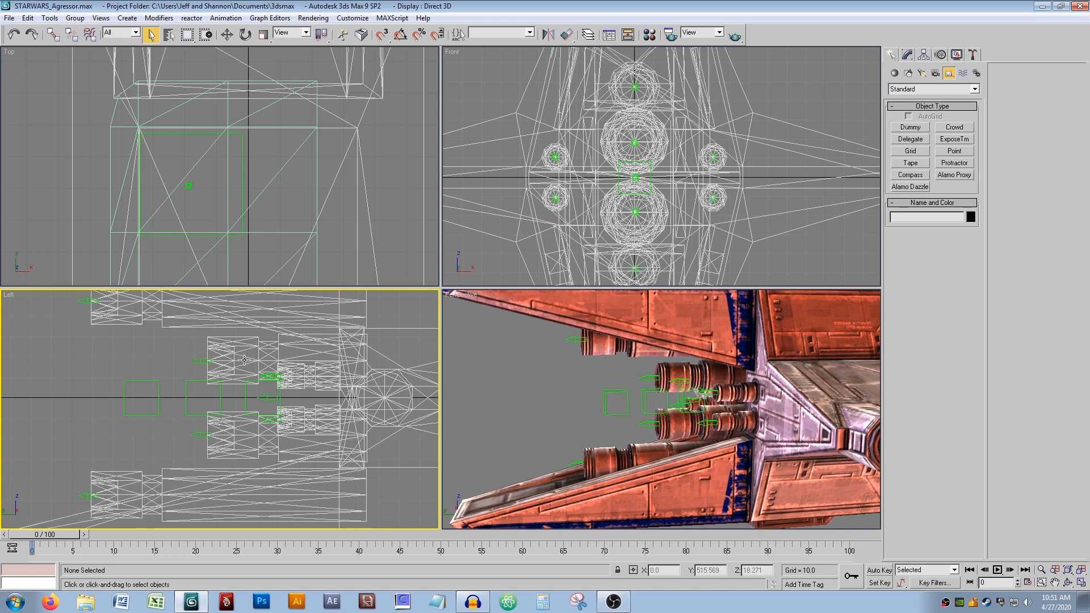
Review the engine hardpoint dummies and the engine proxies that belong to them.
middle_drag(252, 372, 260, 378)
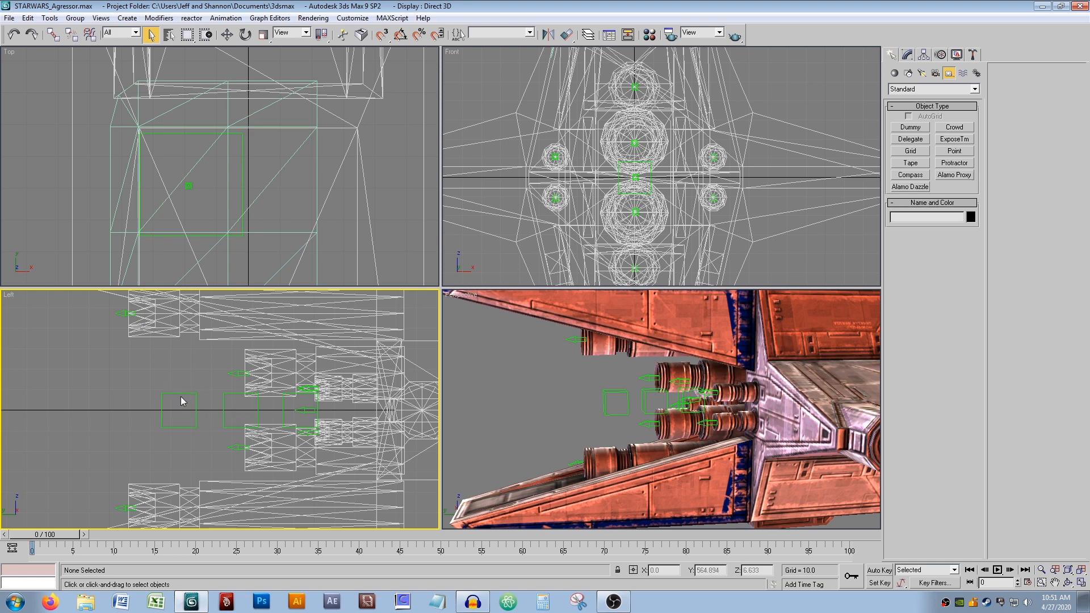
click(258, 409)
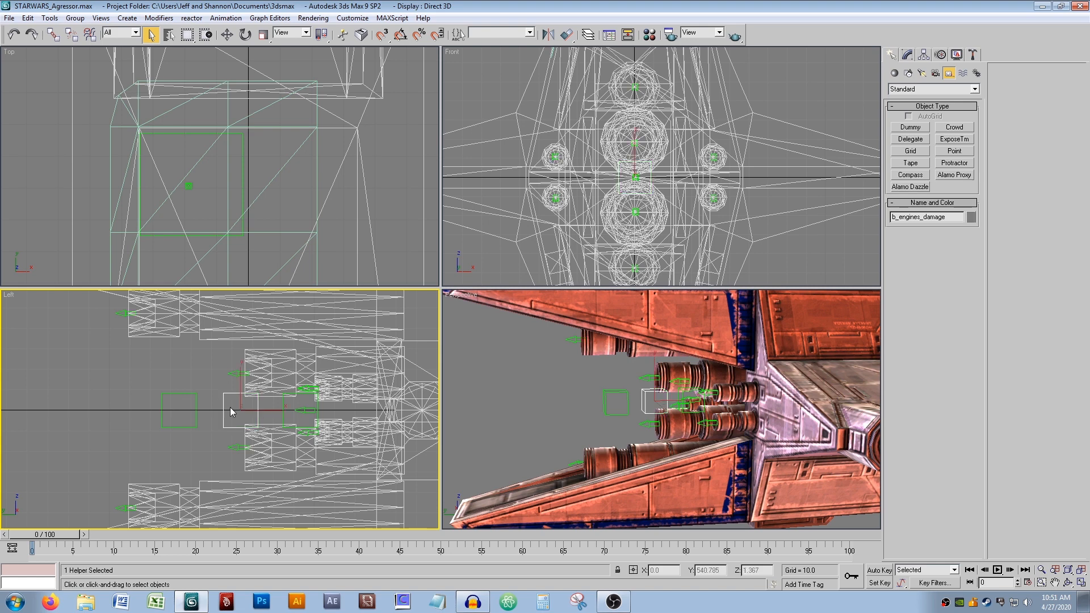
click(302, 410)
click(189, 374)
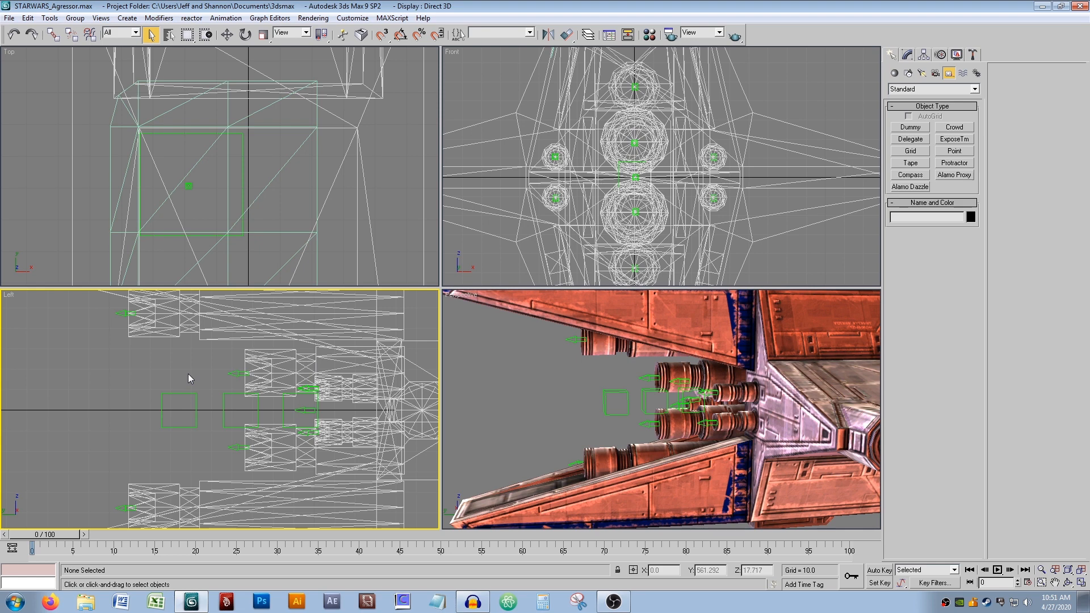
click(195, 396)
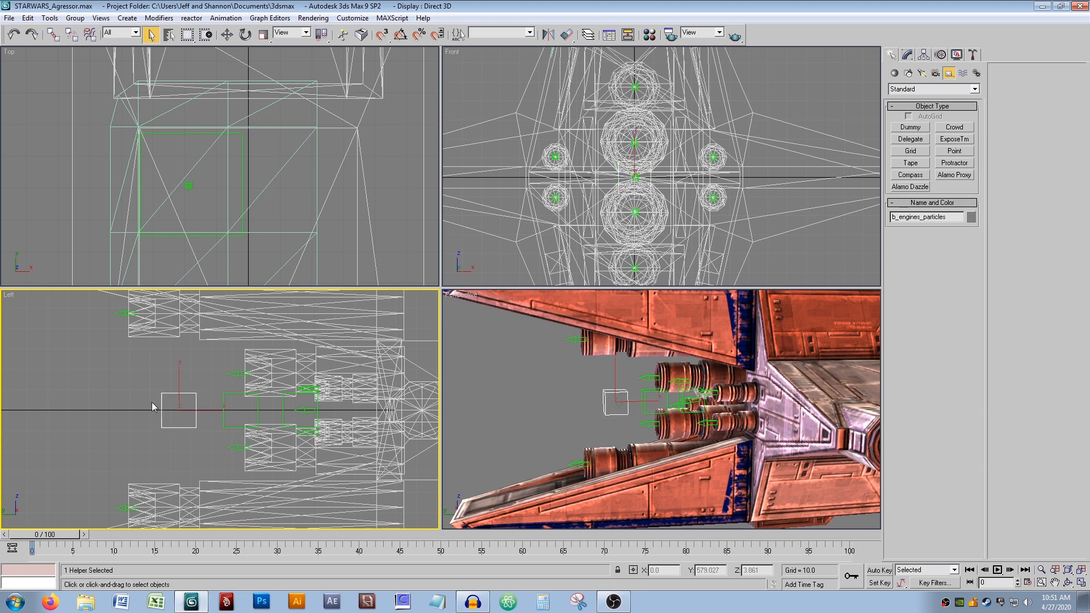
click(117, 313)
click(241, 377)
click(203, 449)
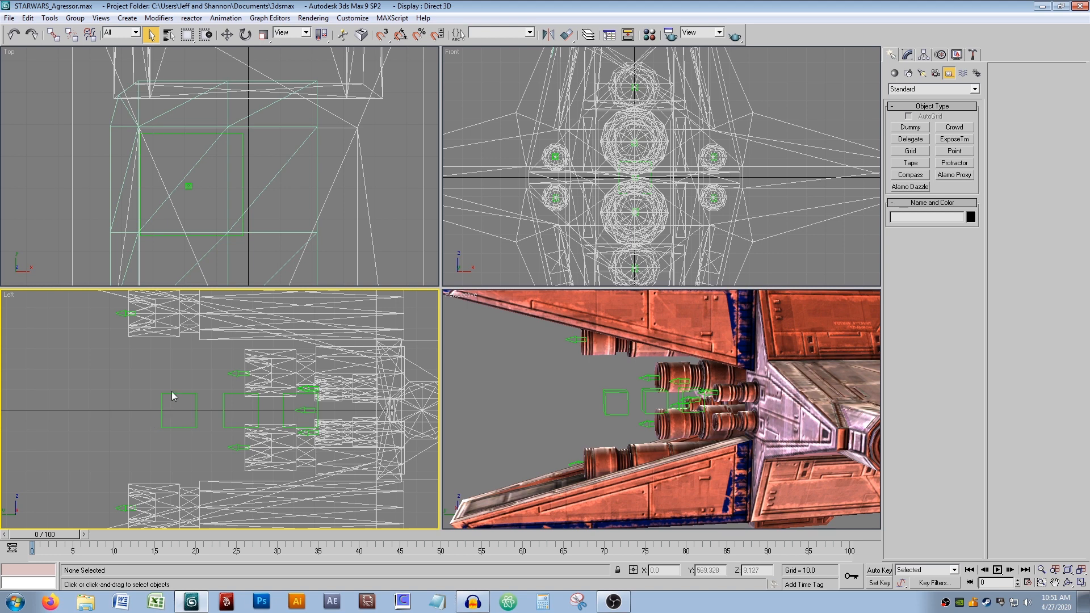
click(195, 405)
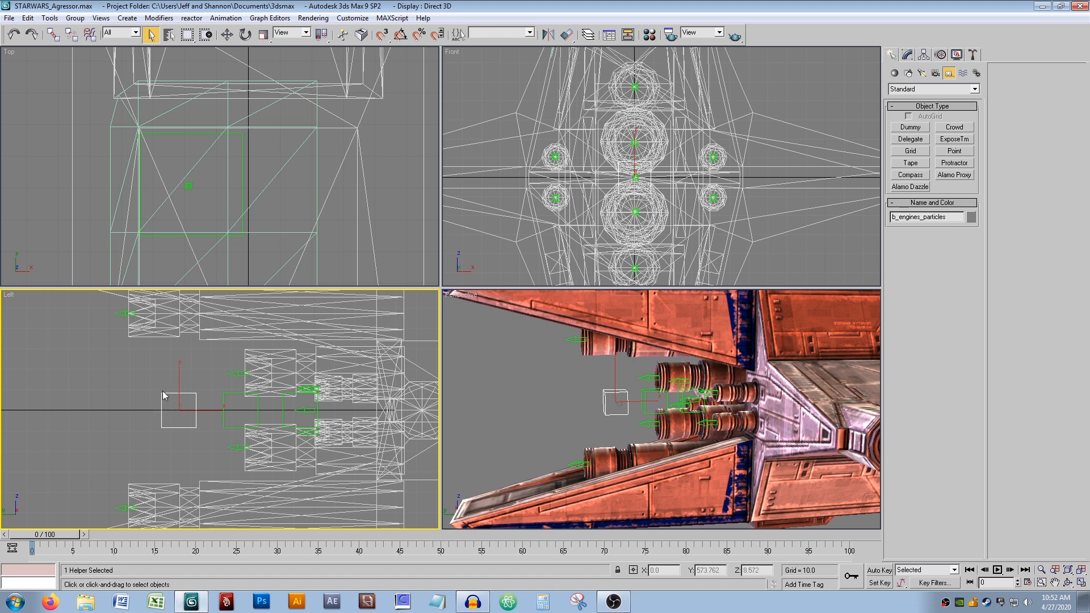
click(179, 370)
Select the whole ship together with all its hardpoint helpers and delete everything from the scene.
scroll(235, 352, down, 6)
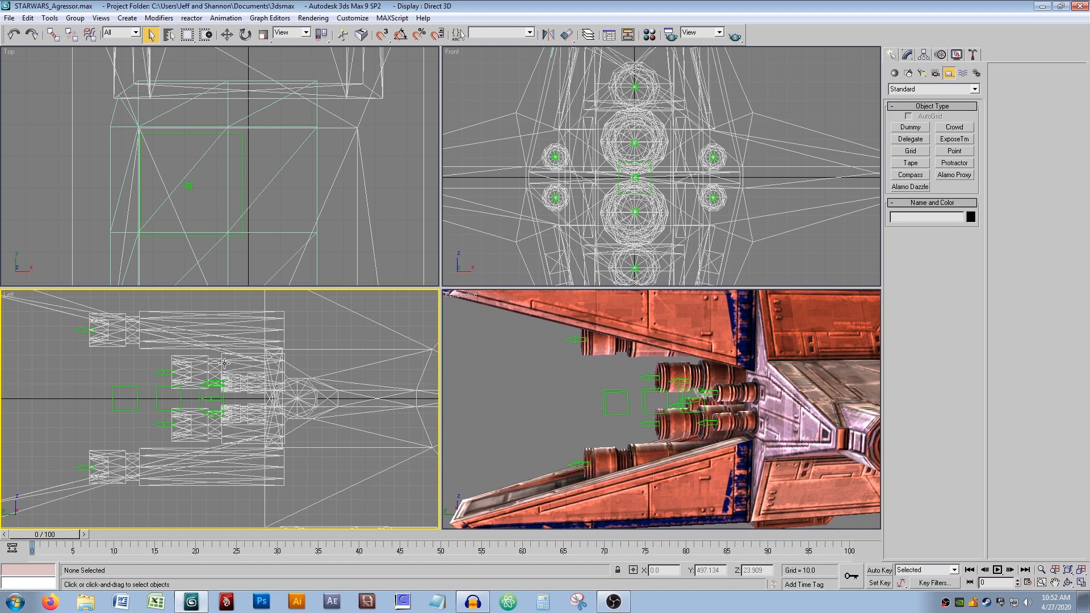
scroll(250, 357, up, 1)
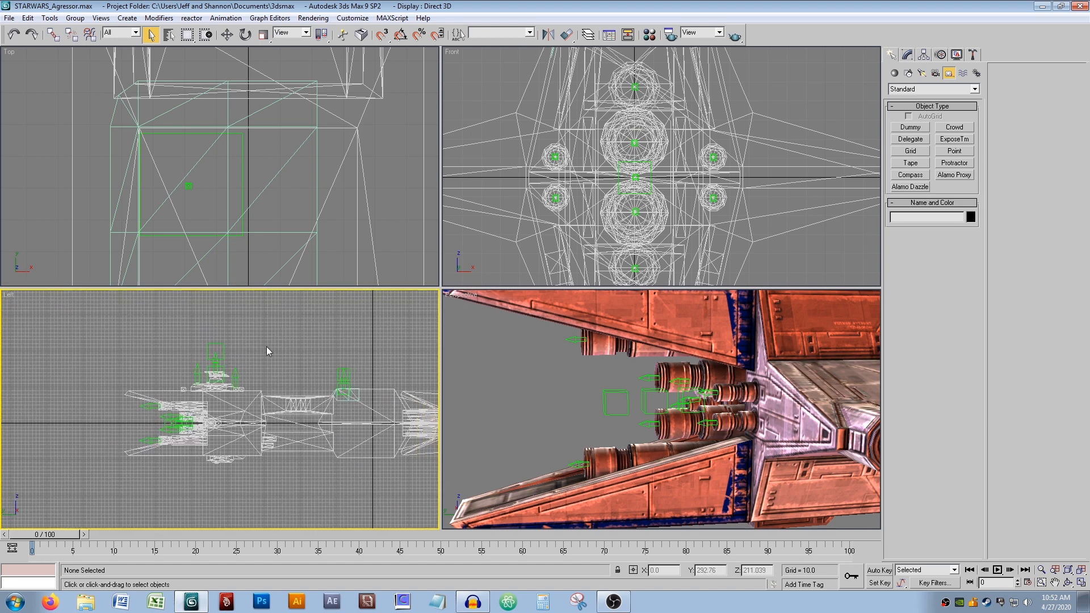
scroll(275, 347, up, 1)
middle_drag(840, 366, 675, 355)
scroll(687, 355, down, 3)
middle_drag(758, 391, 640, 367)
scroll(587, 370, down, 2)
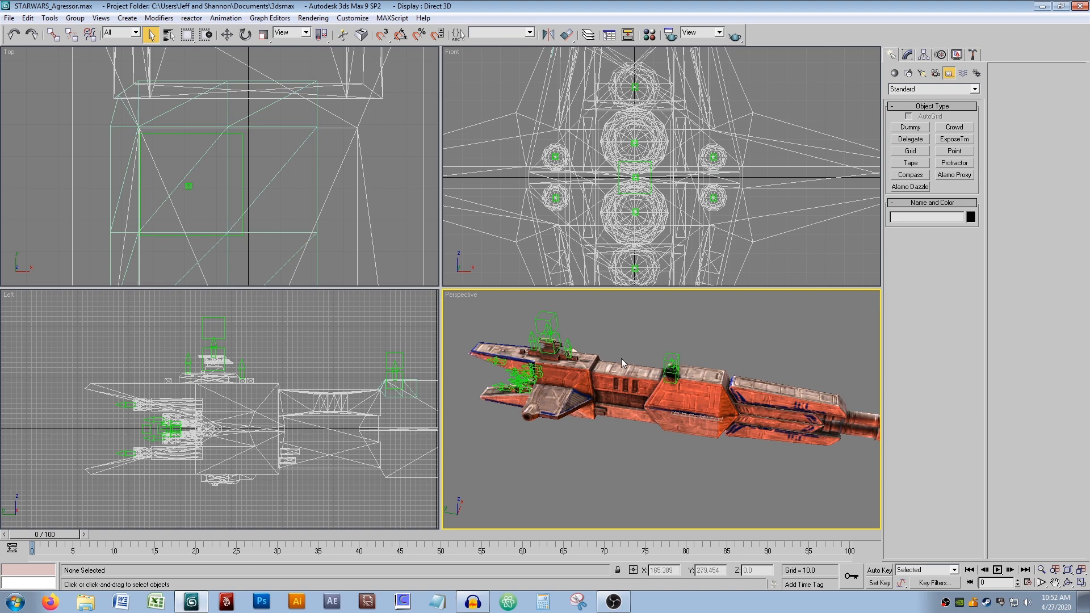
scroll(626, 360, down, 6)
drag(544, 340, 768, 458)
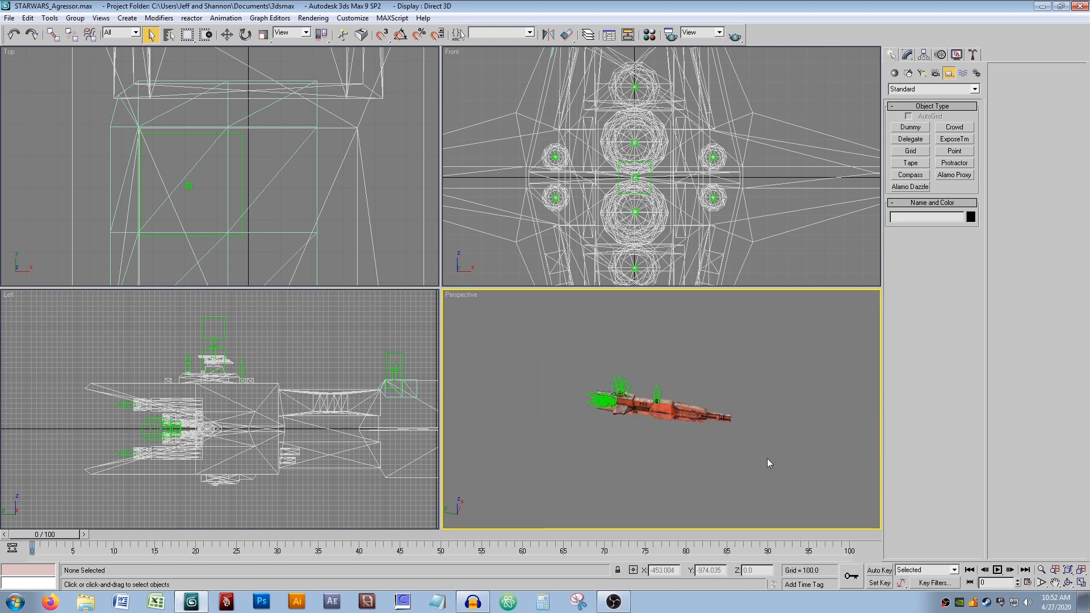
key(Delete)
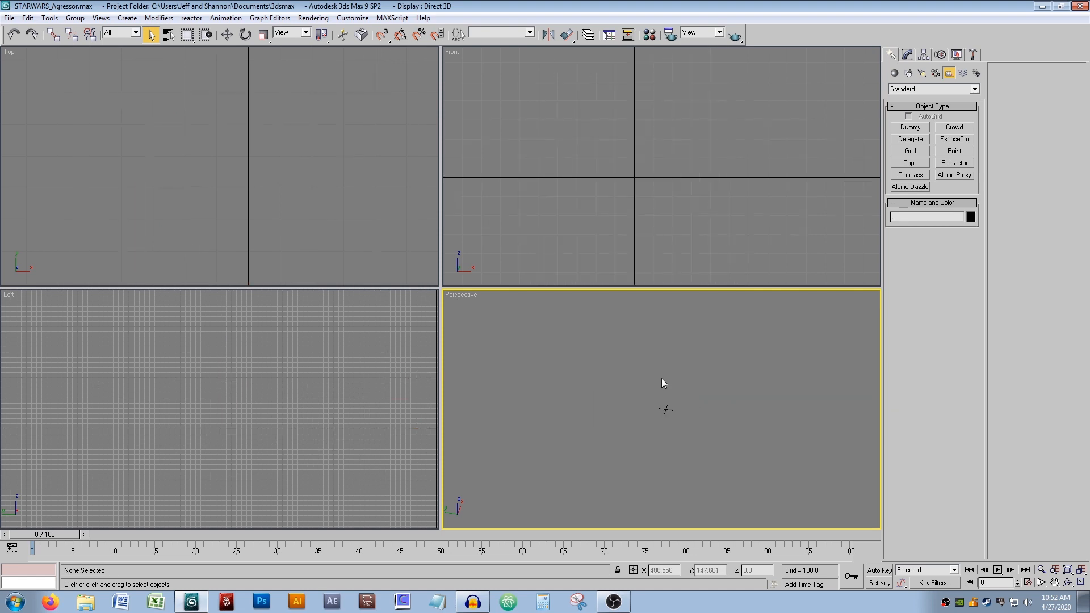
Unhide all hidden objects and delete the extra meshes away from the turret, keeping only the turret.
right_click(657, 376)
click(676, 326)
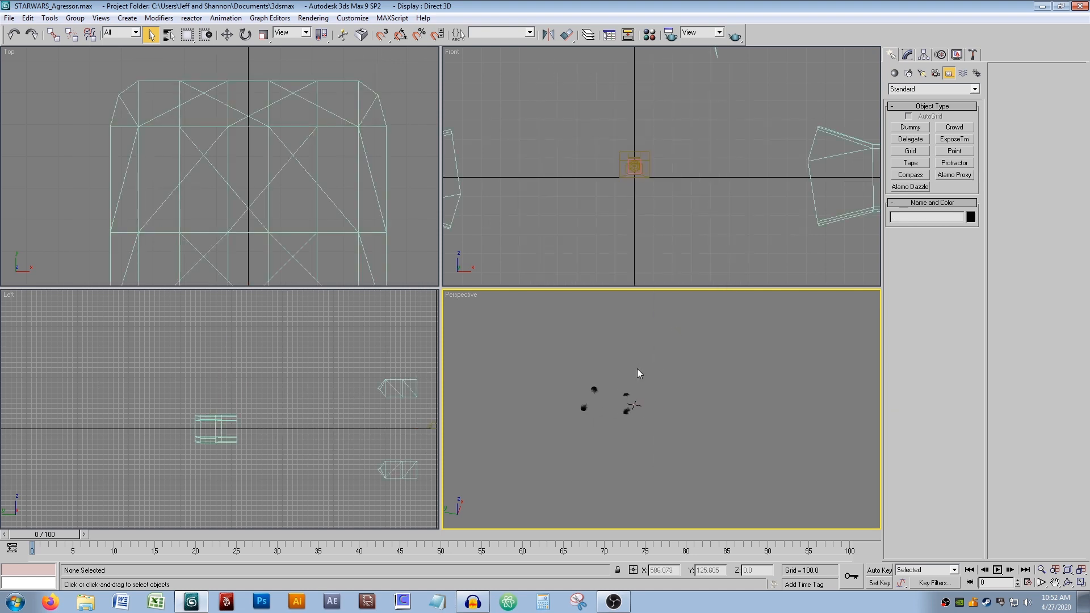
drag(522, 325, 611, 435)
key(Delete)
scroll(594, 407, up, 3)
middle_drag(594, 408, 625, 413)
scroll(557, 397, up, 4)
middle_drag(555, 398, 864, 427)
scroll(566, 376, up, 4)
alt+middle_drag(628, 385, 683, 398)
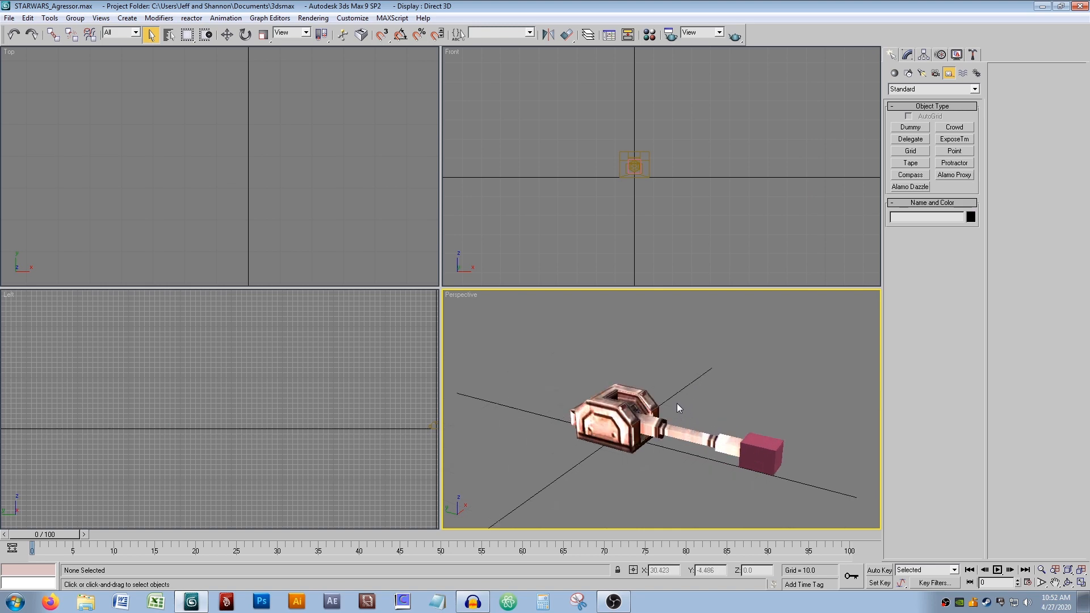
Test-rotate the b_turret_00 base and the b_barrel_00 barrel, undoing each rotation.
click(619, 415)
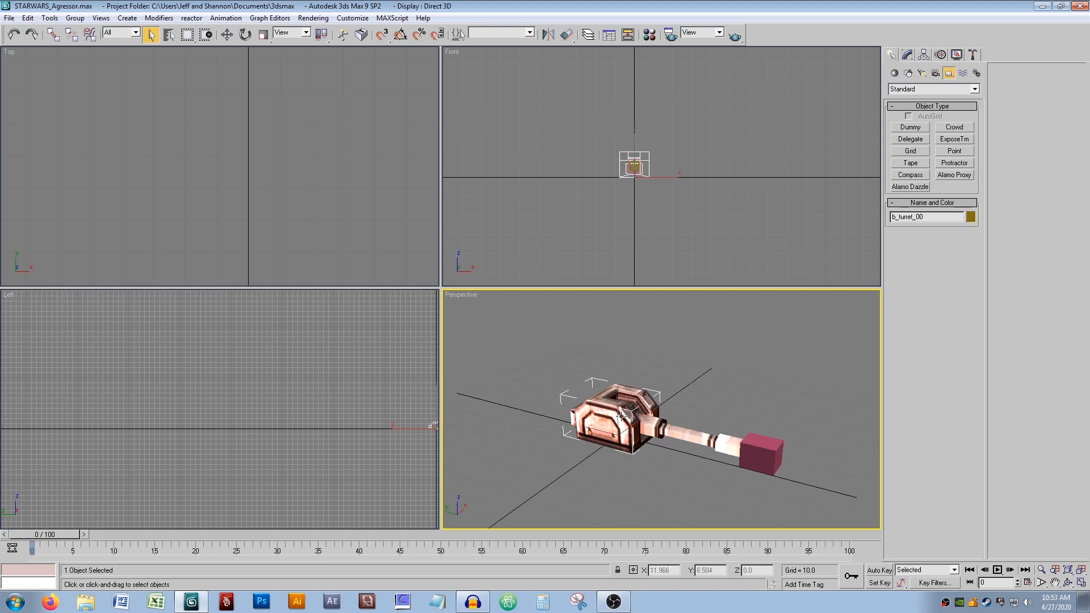
key(e)
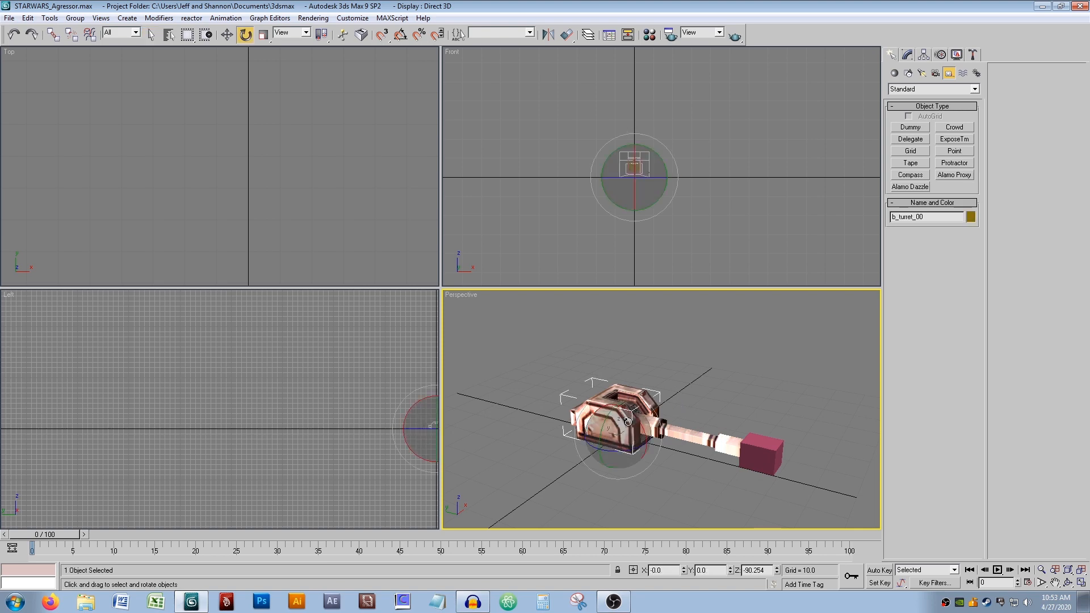
drag(618, 444, 611, 451)
key(ctrl+z)
click(701, 441)
drag(650, 408, 634, 388)
key(ctrl+z)
key(ctrl+z)
Link the b_barrel_00 barrel to the b_turret_00 base and the muzzle box to the barrel.
click(750, 437)
click(656, 390)
click(666, 428)
click(53, 34)
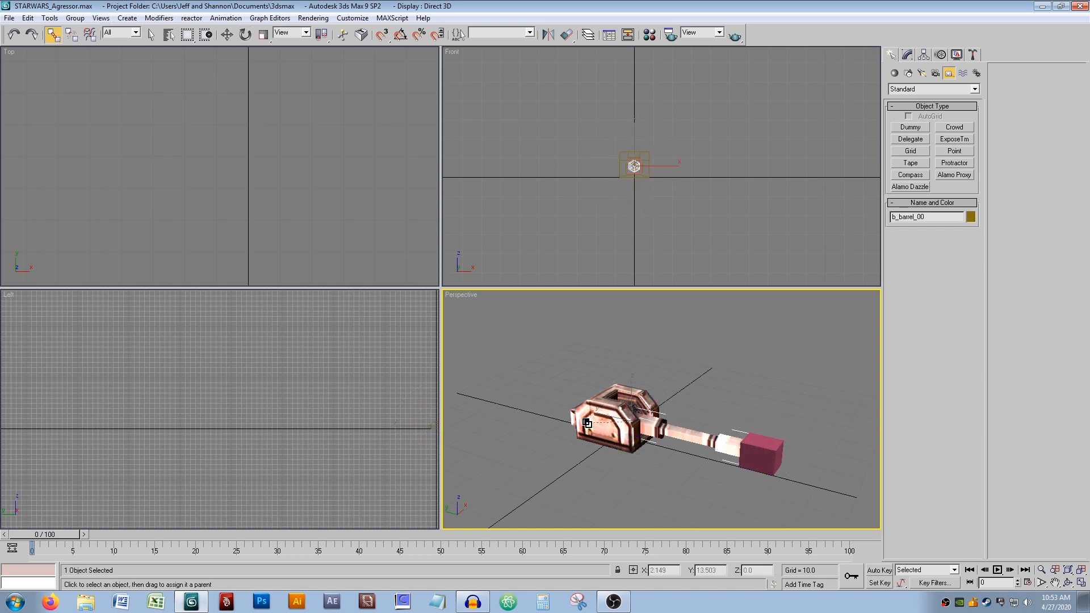
click(764, 454)
drag(685, 434, 685, 434)
key(q)
click(696, 390)
Check the object names of the turret base, the barrel and the muzzle box.
middle_drag(663, 393, 634, 393)
click(585, 401)
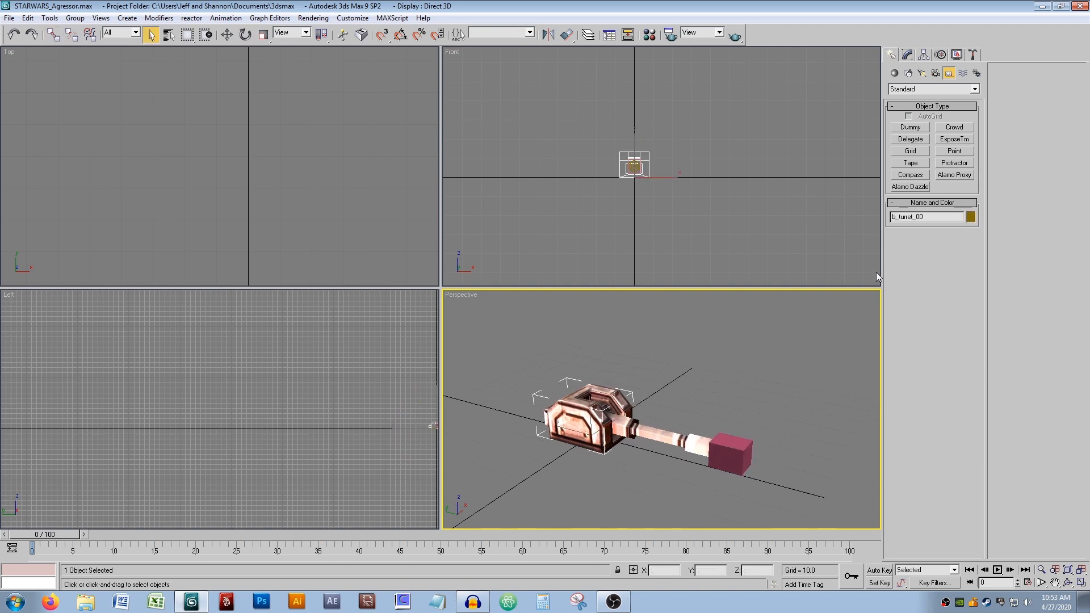
click(667, 432)
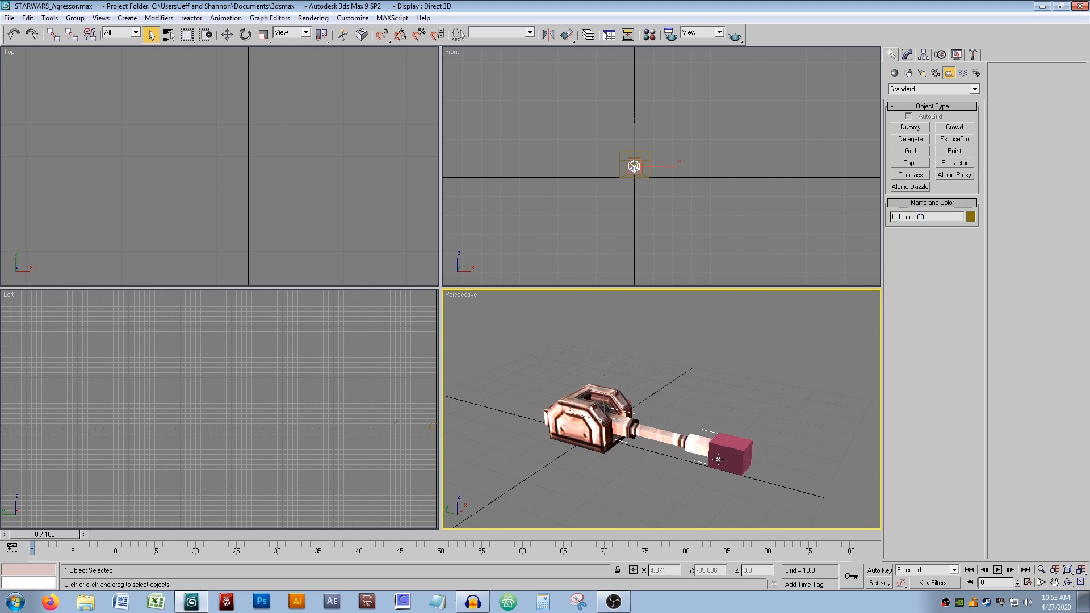
click(742, 458)
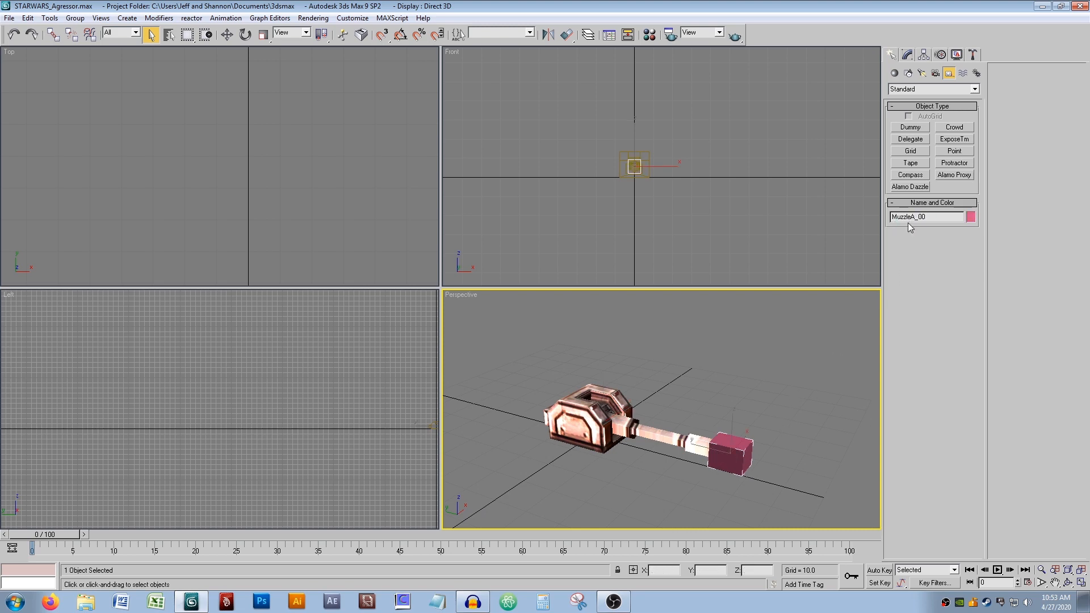
click(673, 383)
click(616, 399)
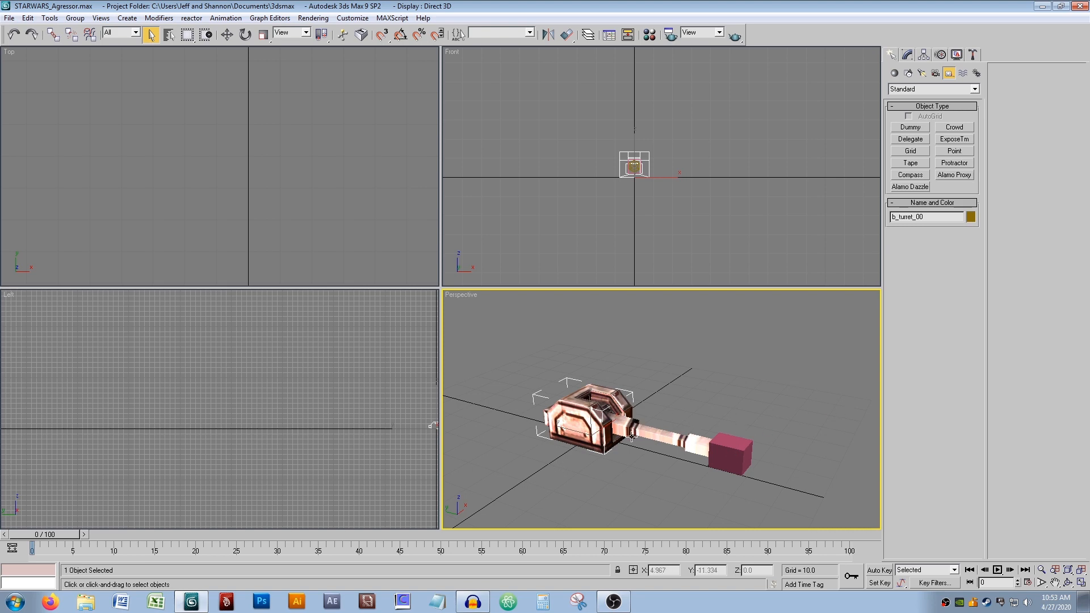
click(684, 375)
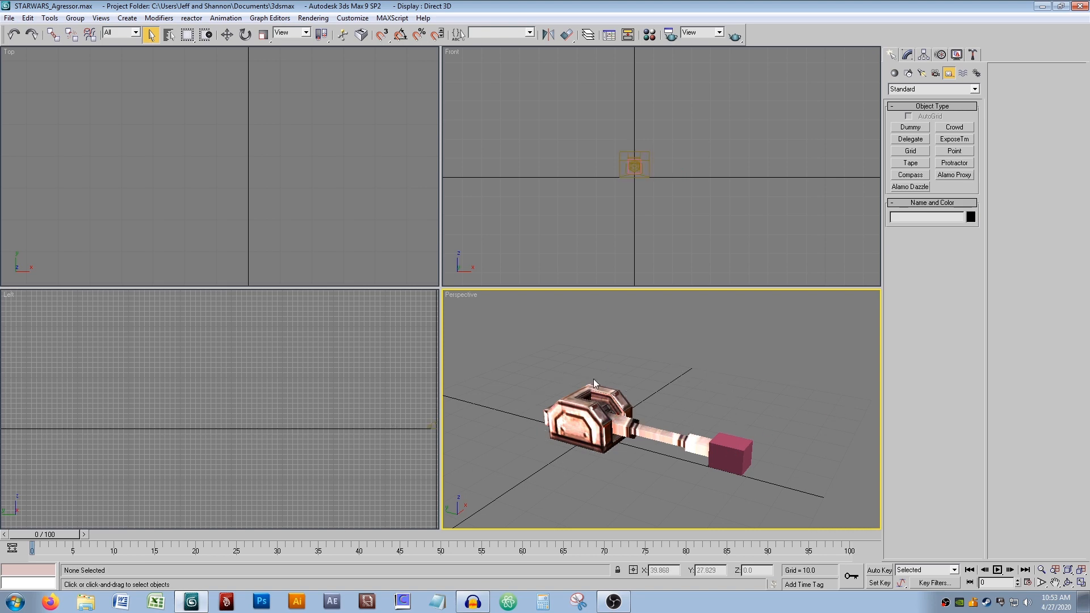
Start exporting the three selected turret parts as an Alamo Object (*.ALO) named Rv_ship_turret_00, and cancel the export.
middle_drag(684, 374, 597, 349)
drag(534, 344, 782, 465)
click(9, 17)
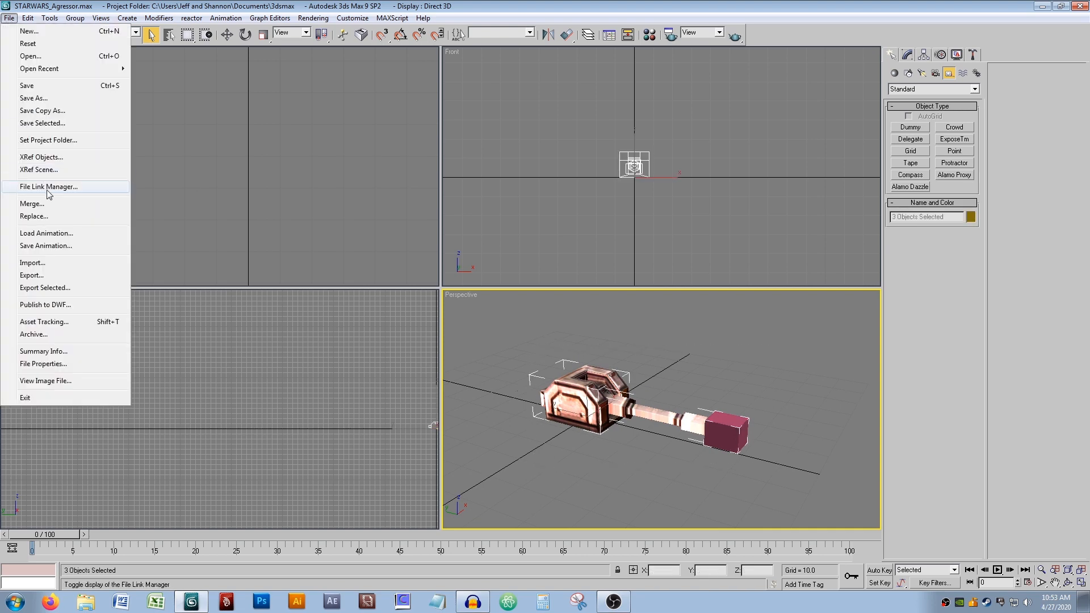
click(77, 288)
click(106, 483)
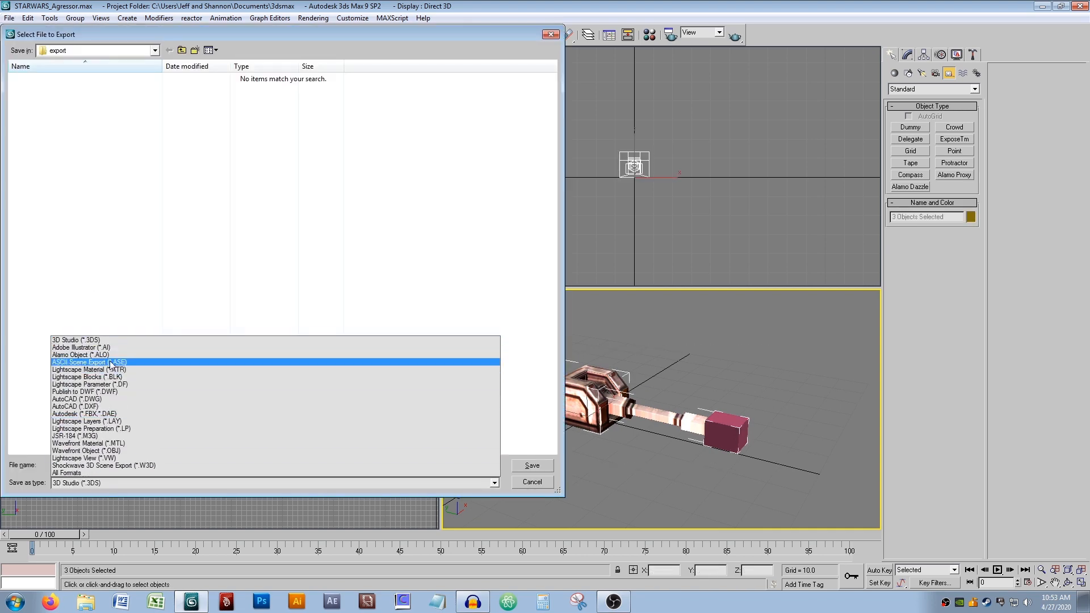
click(111, 355)
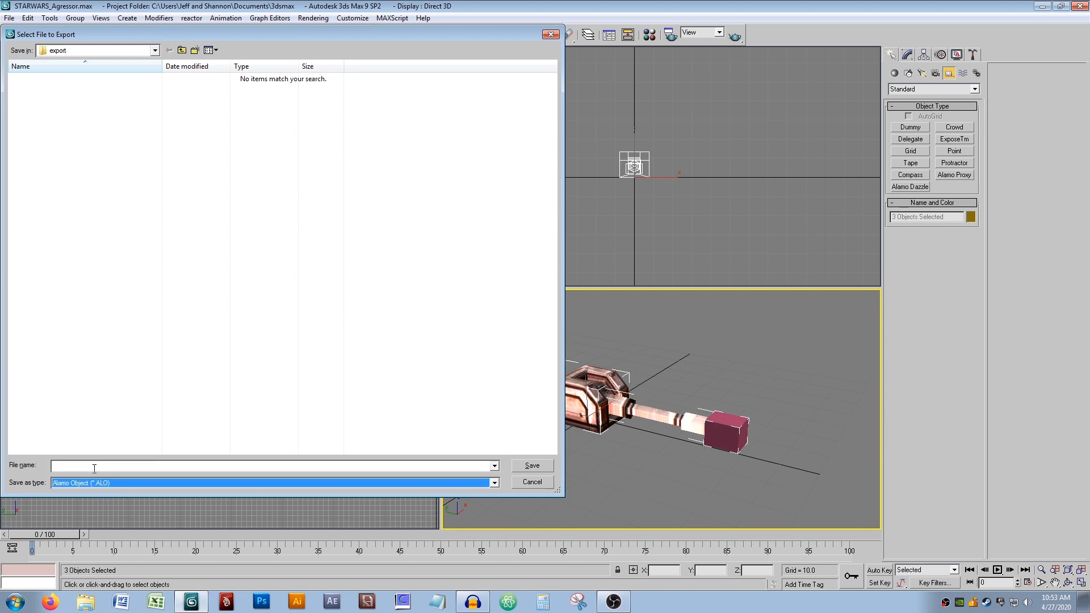
click(94, 466)
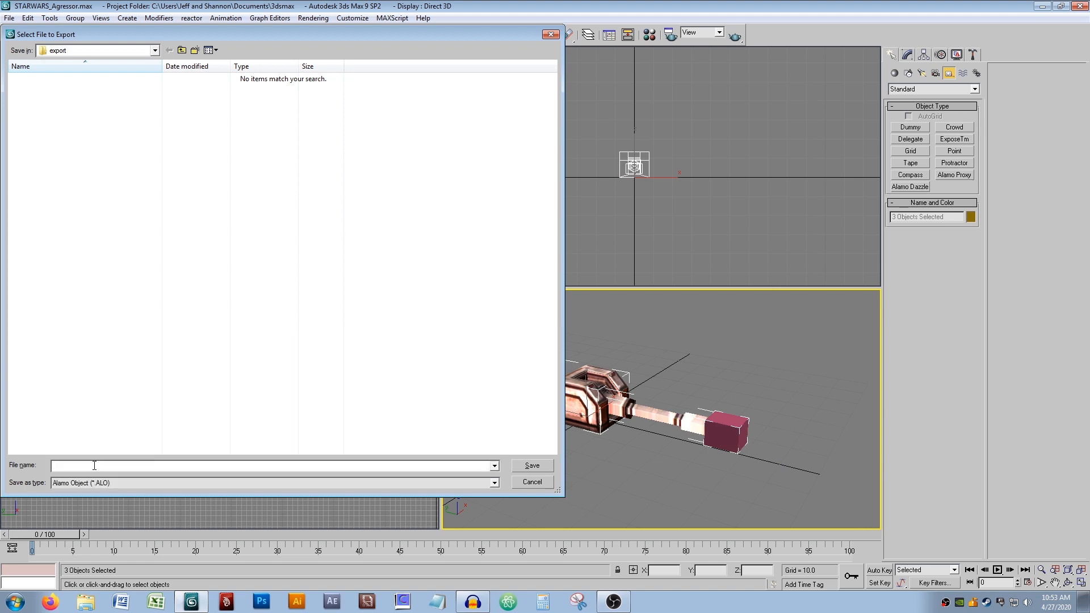
text(Rv_ship_turret_00)
click(532, 483)
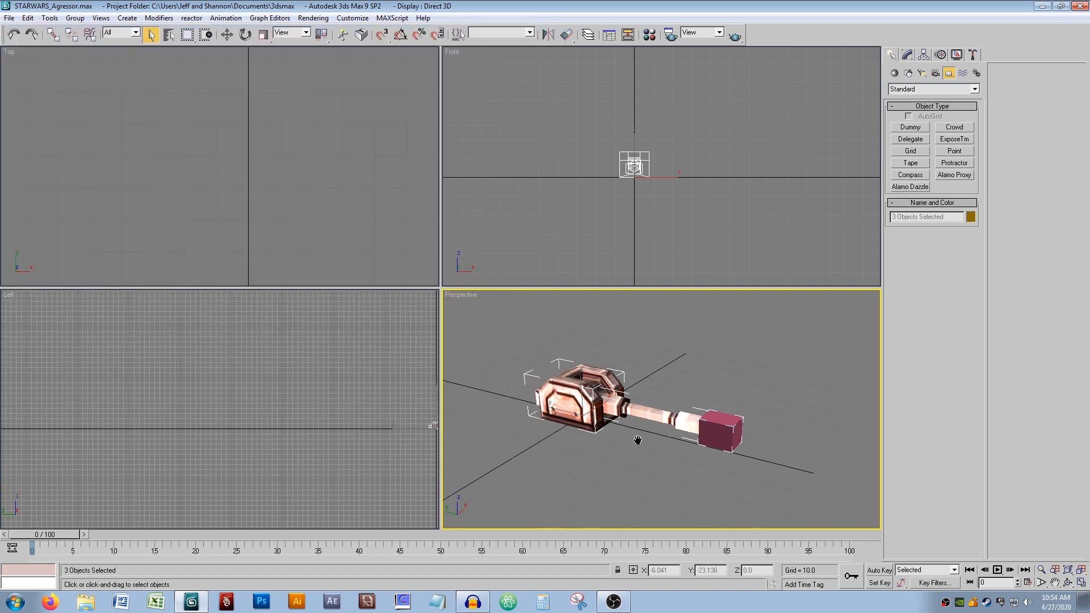
Inspect the turret's barrel and its object name.
alt+middle_drag(621, 446, 653, 451)
click(710, 444)
click(685, 421)
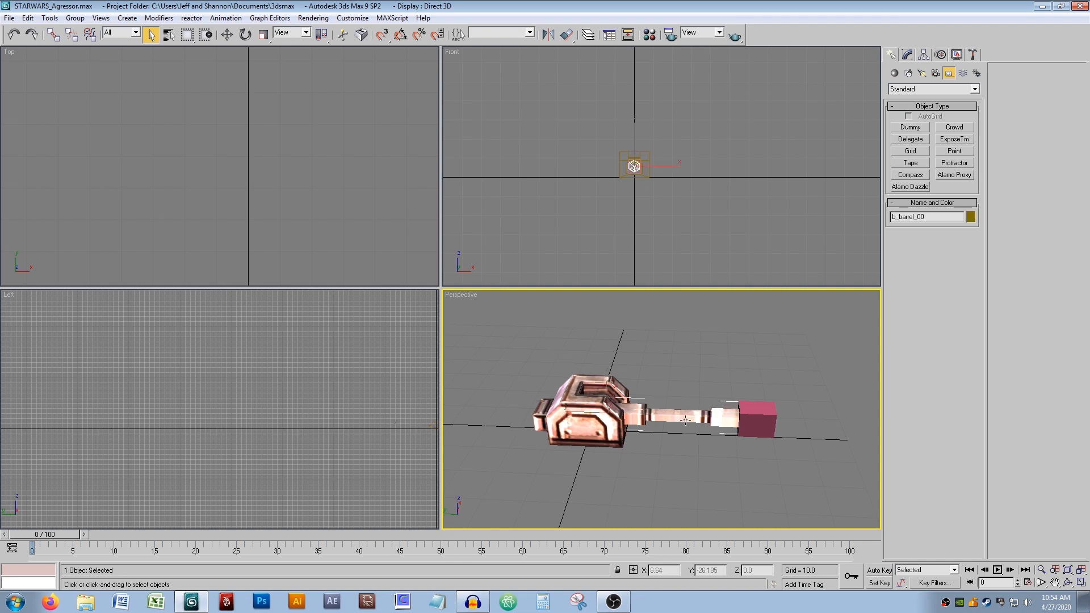
click(925, 218)
click(707, 458)
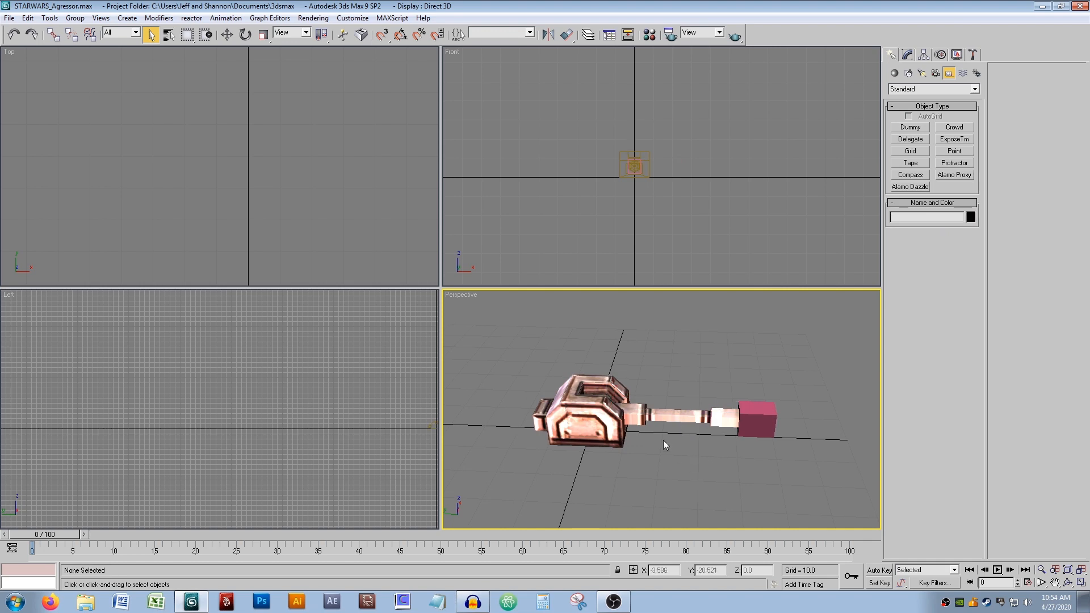
Delete the turret's barrel and the muzzle box at its tip, keeping only the turret base.
mouse_move(653, 440)
alt+middle_down()
mouse_move(708, 439)
mouse_move(636, 434)
alt+middle_up()
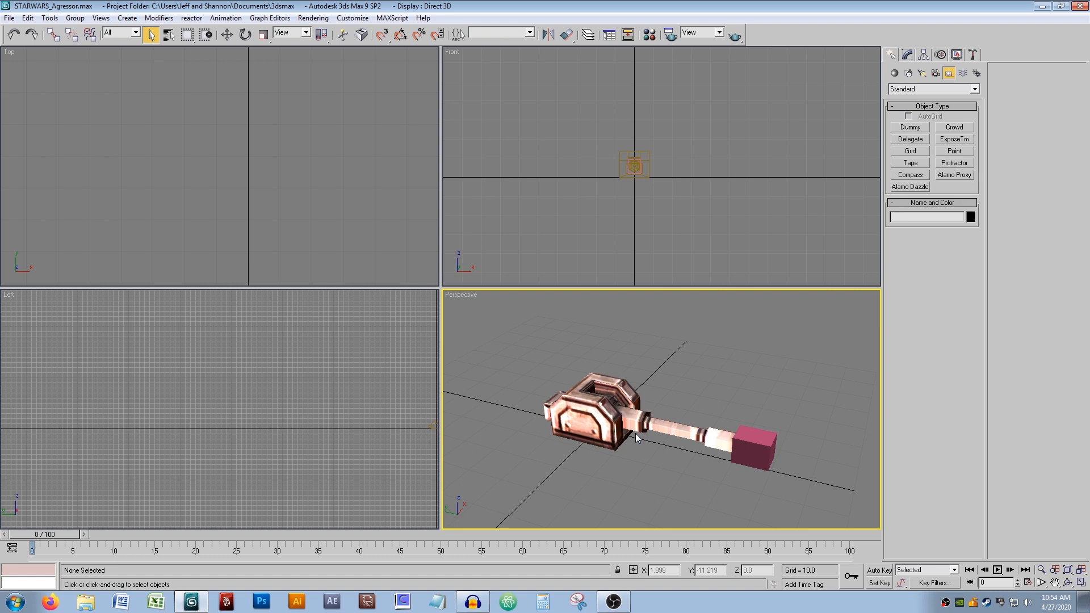
drag(696, 406, 797, 490)
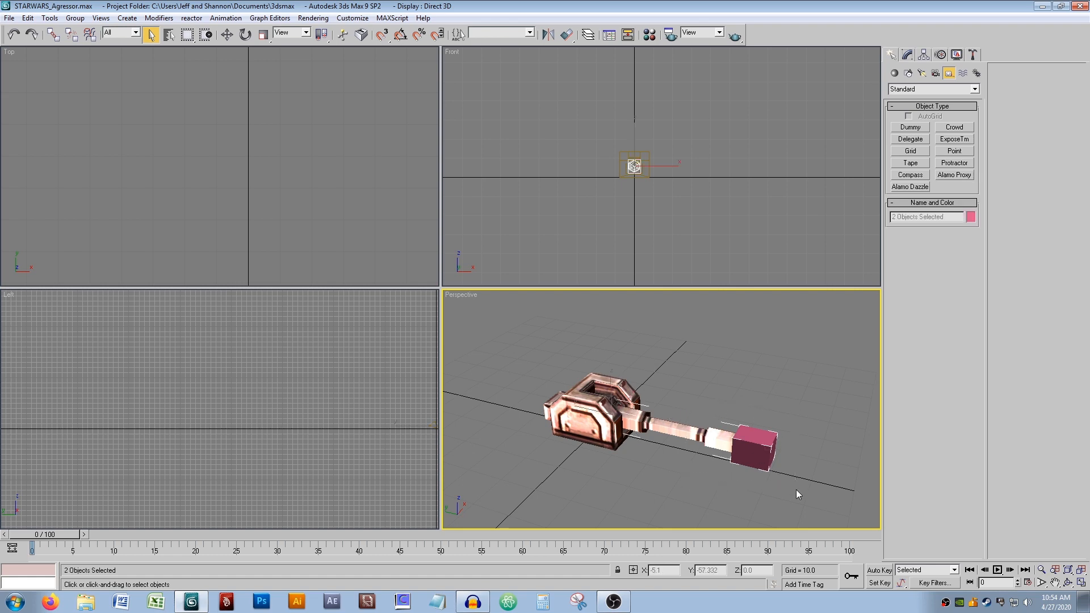
key(Delete)
Rename the turret base as b_hardpoint_breakoff_00.
click(609, 408)
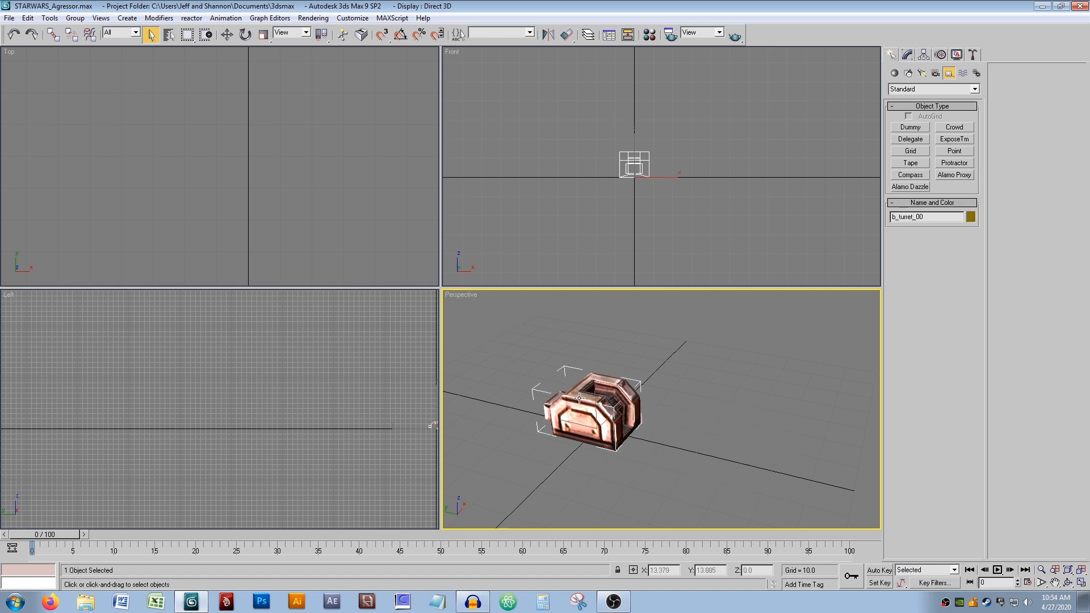
drag(927, 216, 899, 217)
text(hardpoint_breakoff_00)
Examine the breakoff piece's shape and its pivot position relative to the grid origin in the Left and Perspective views.
mouse_move(646, 416)
middle_down()
mouse_move(665, 410)
mouse_move(631, 411)
middle_up()
key(w)
middle_drag(630, 411, 649, 378)
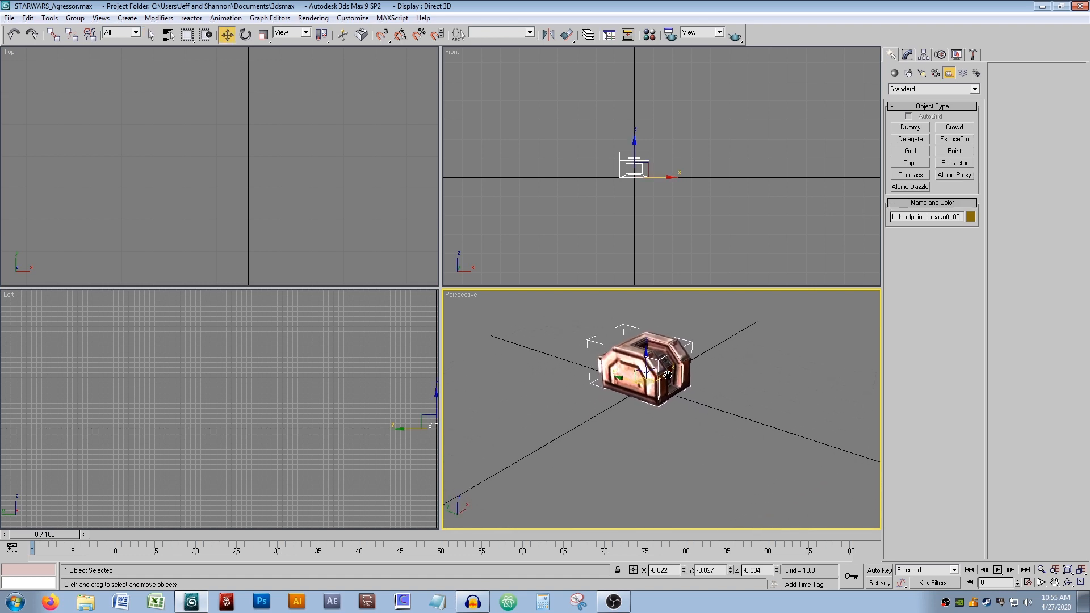
middle_drag(391, 395, 255, 360)
scroll(233, 405, up, 5)
middle_drag(358, 349, 120, 378)
scroll(186, 366, up, 3)
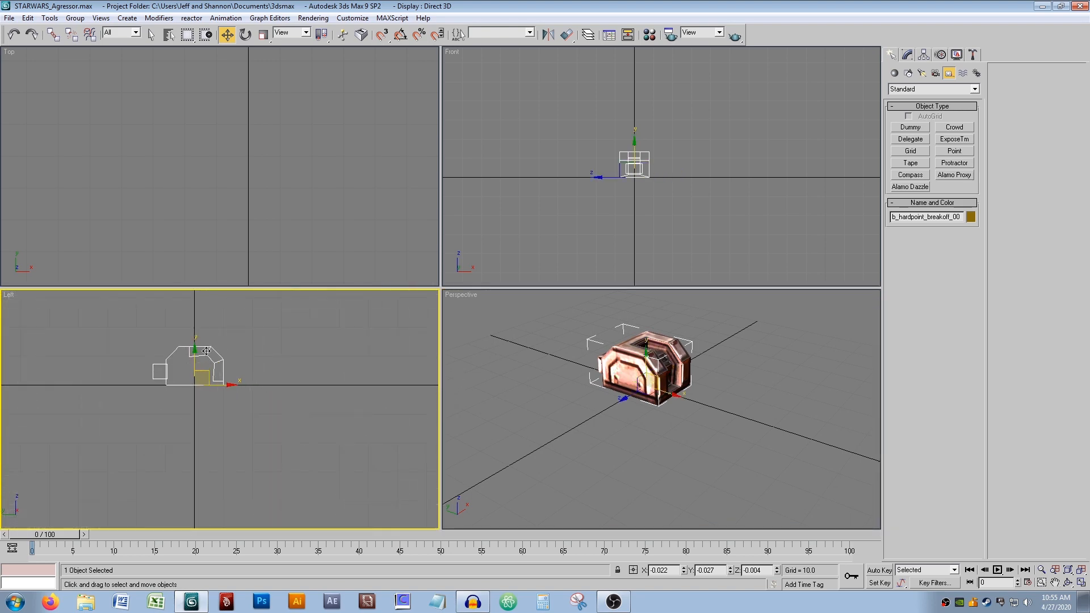
click(625, 434)
middle_drag(656, 369, 656, 384)
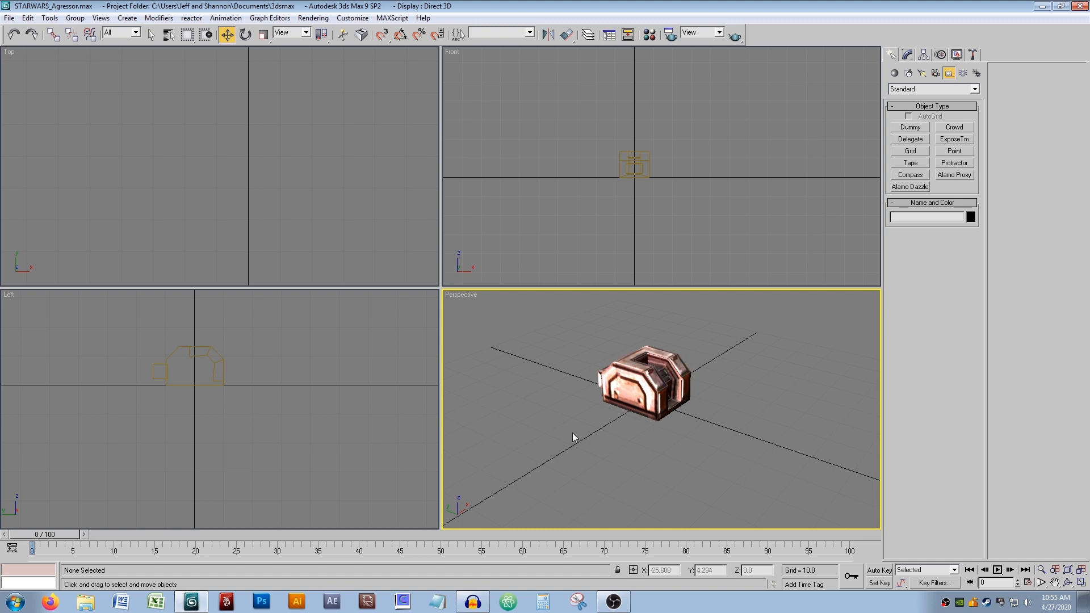
click(642, 376)
middle_drag(656, 353, 638, 375)
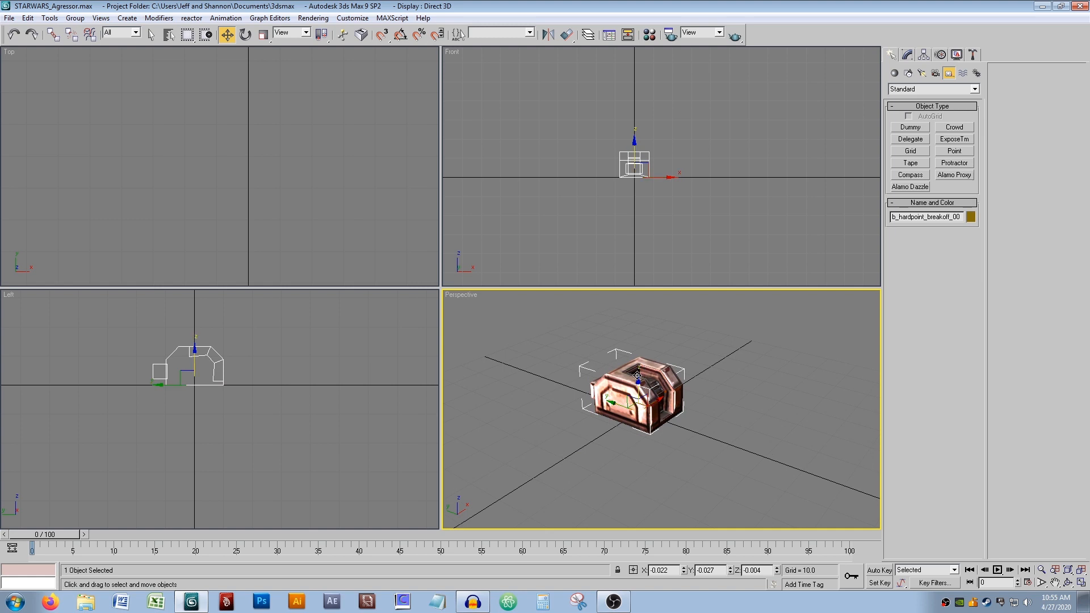
click(681, 356)
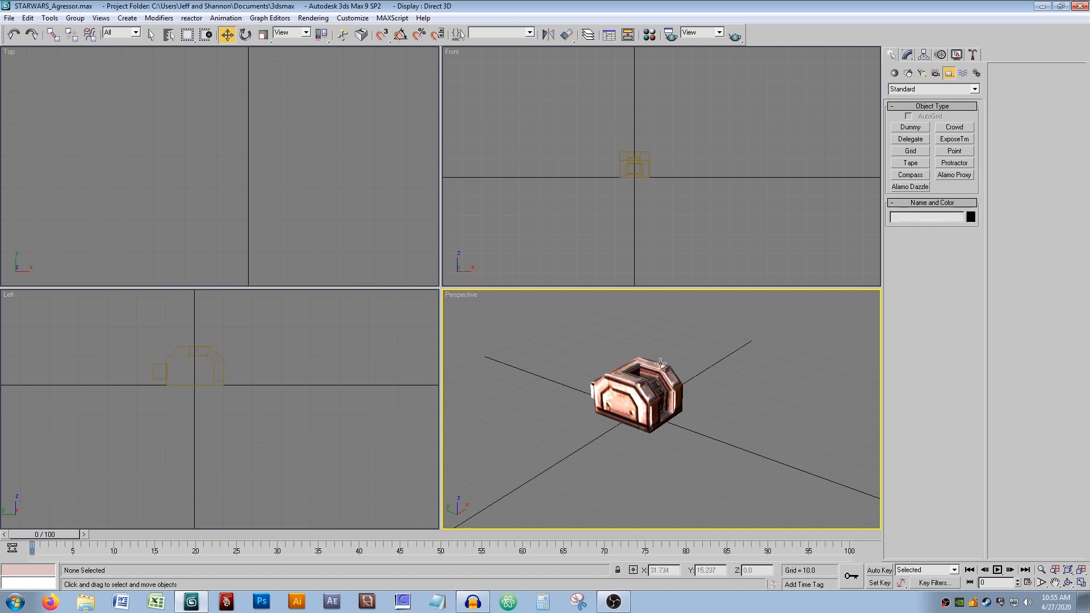